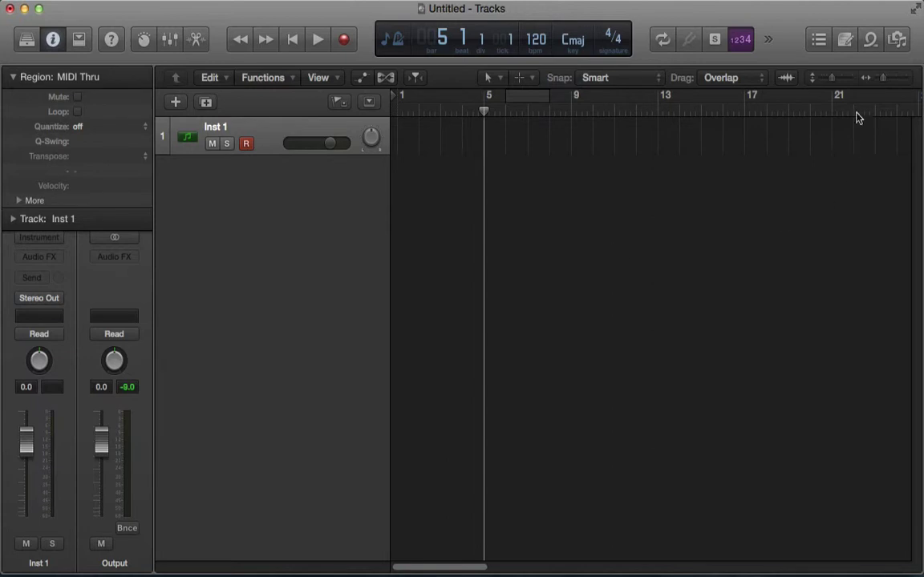
# - Show the Apple Loops browser and reset its keyword filters
pyautogui.click(871, 41)
pyautogui.click(680, 153)
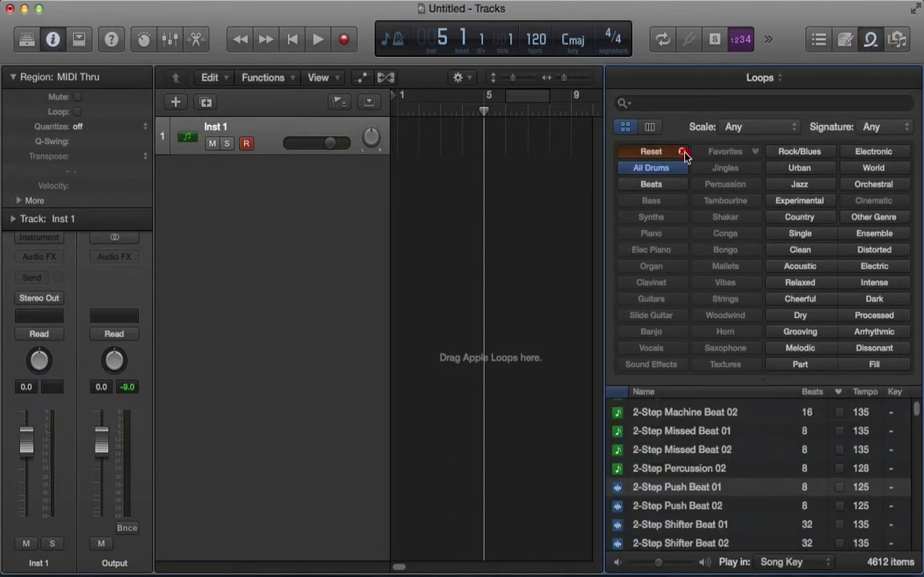
pyautogui.click(871, 42)
pyautogui.click(872, 42)
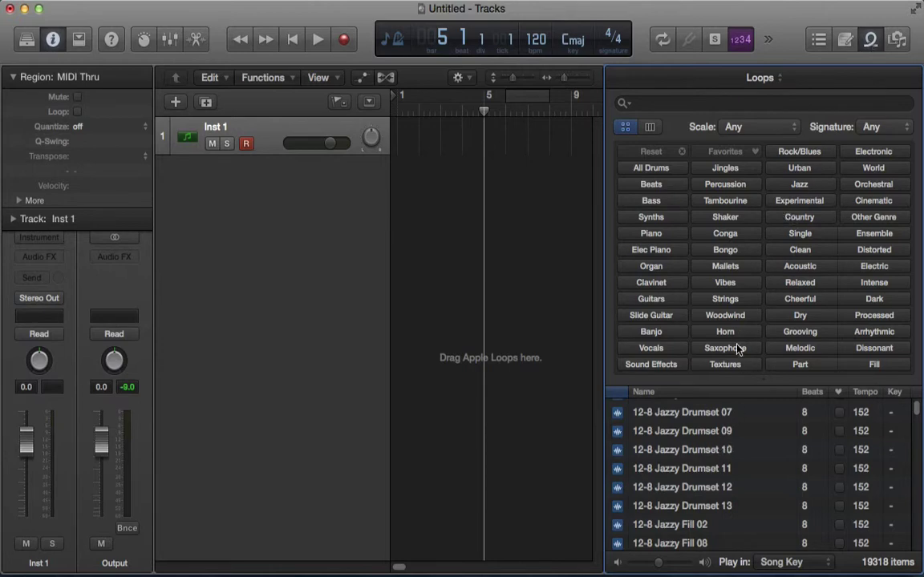
# - Browse the unfiltered loop list and audition 12-8 Jazzy Drumset 10 and 2-Step Push Beat 02
pyautogui.scroll(-3, 702, 463)
pyautogui.scroll(-4, 702, 464)
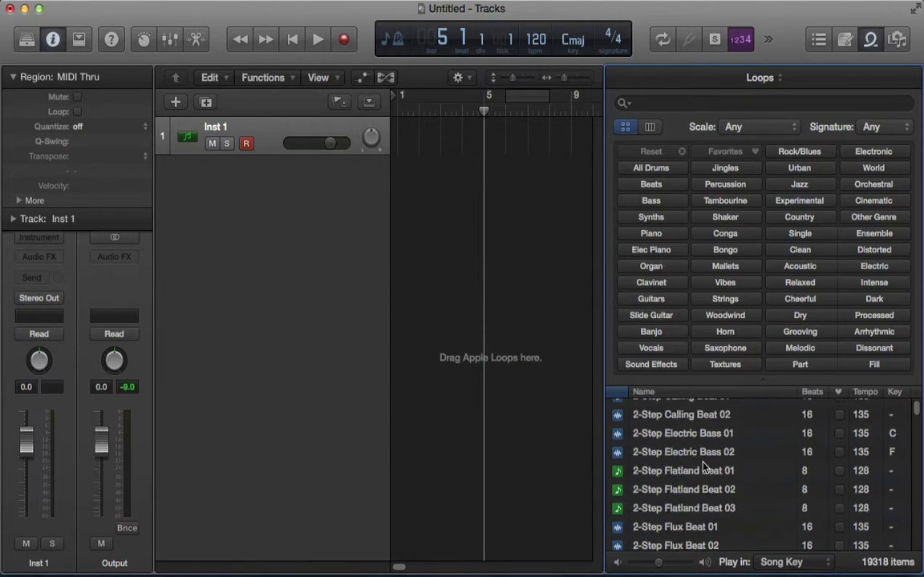
pyautogui.scroll(5, 702, 463)
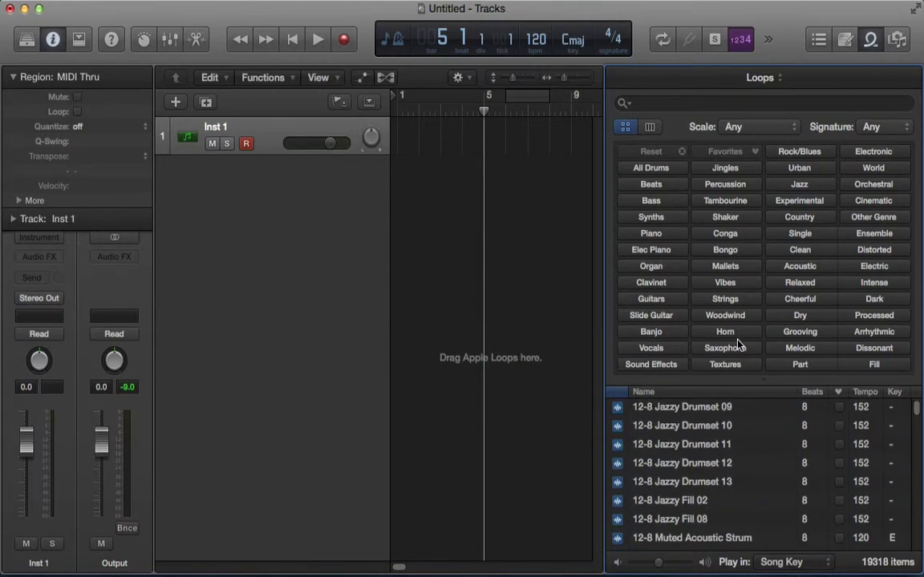
pyautogui.click(692, 432)
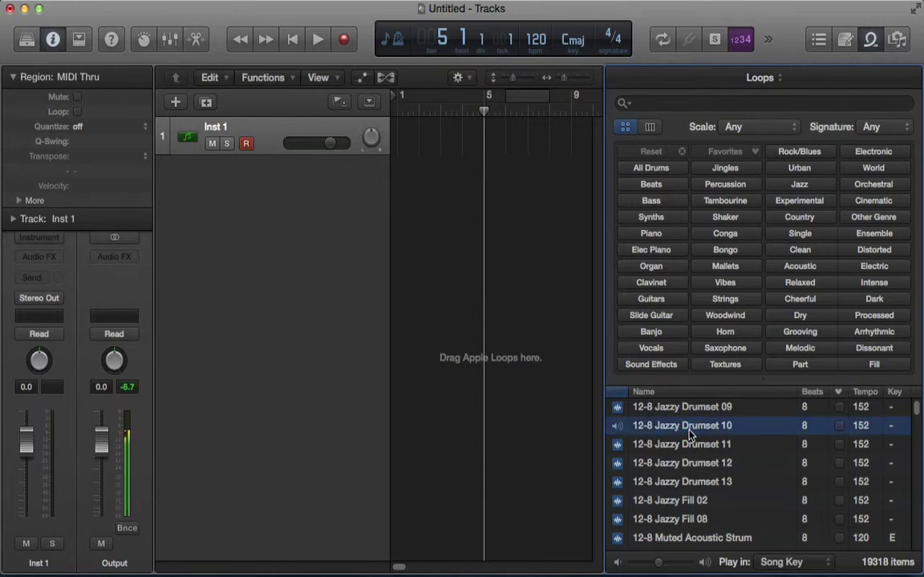
pyautogui.click(617, 426)
pyautogui.scroll(-10, 695, 485)
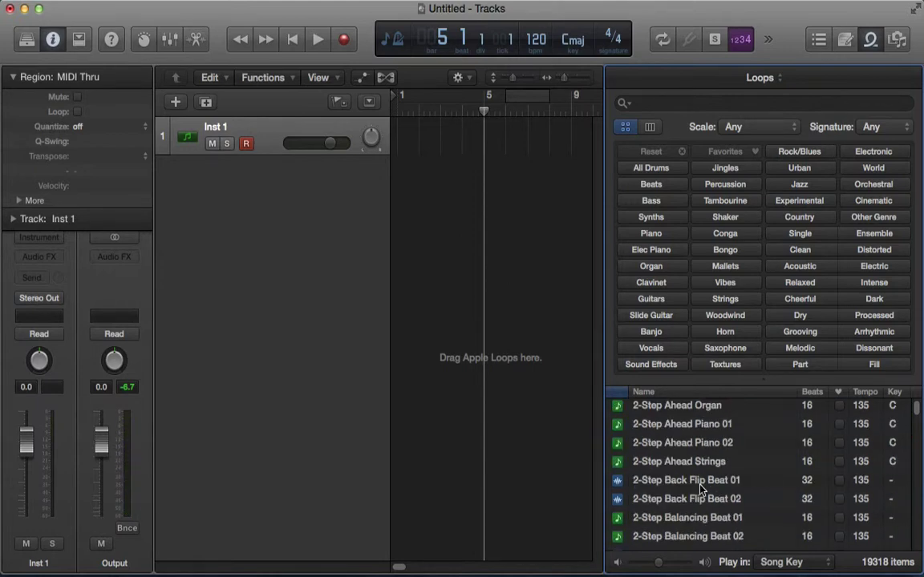
pyautogui.click(672, 493)
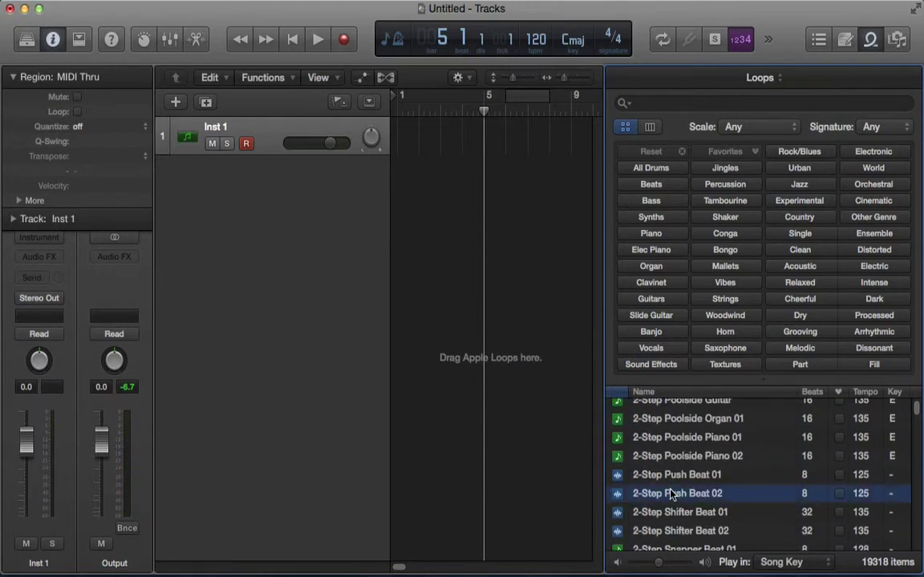
pyautogui.click(620, 494)
# - Look through the Favorites, Genres and Instruments categories in the loop browser's column view, and return to the keyword button view
pyautogui.click(652, 129)
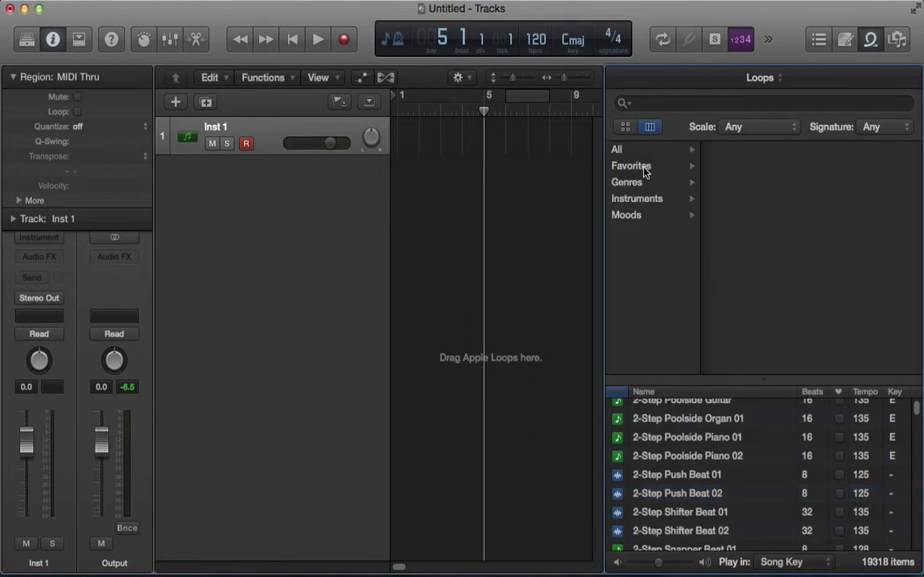
pyautogui.click(644, 168)
pyautogui.click(637, 184)
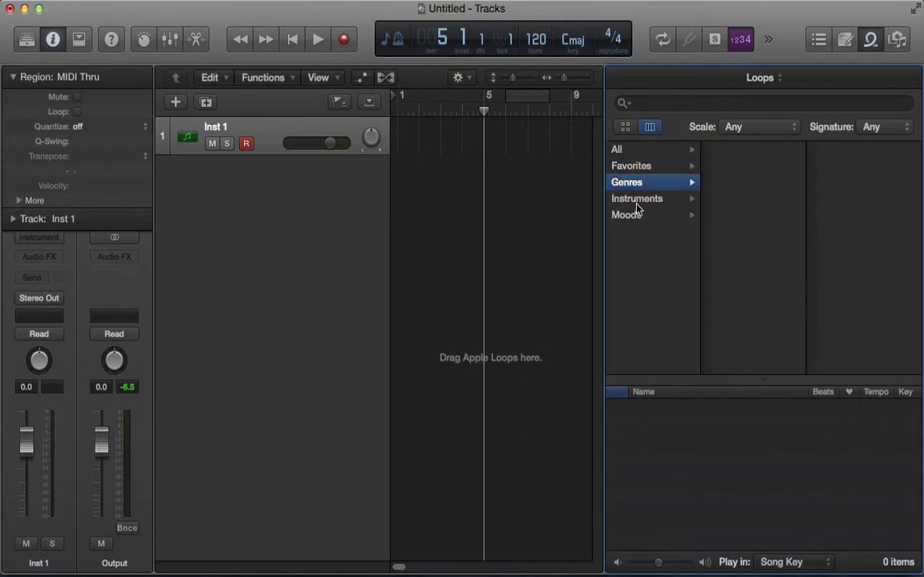
pyautogui.click(637, 206)
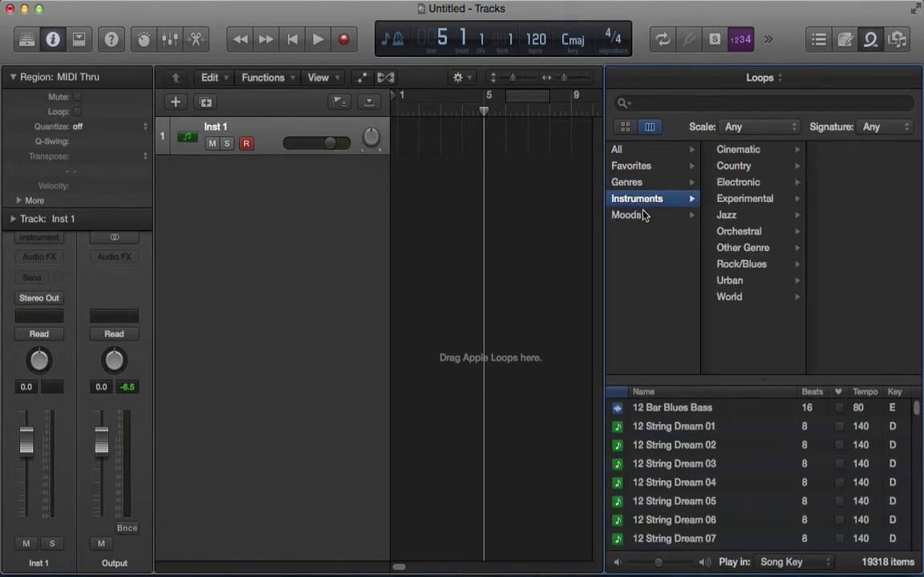
pyautogui.click(624, 127)
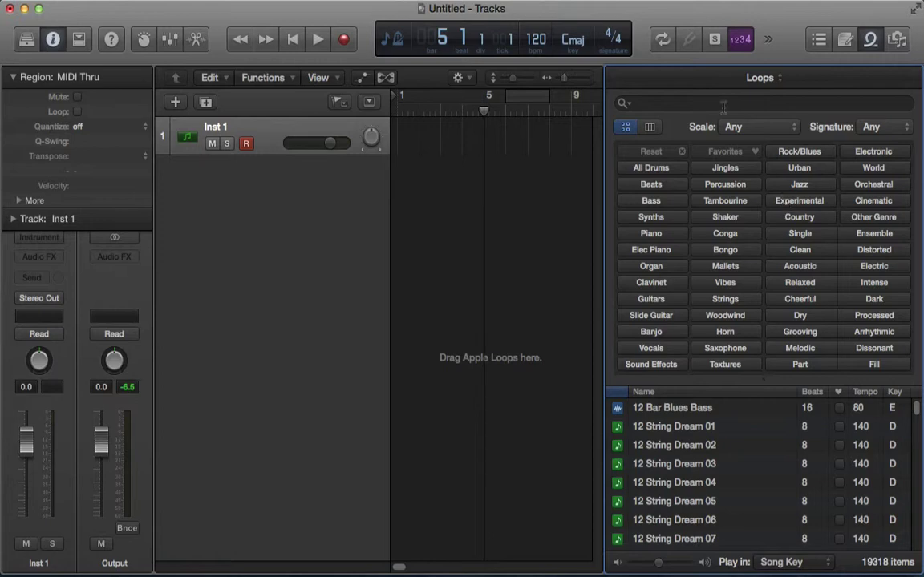
# - Examine the available Scale and Signature filter options for loops, leaving both set to Any
pyautogui.click(733, 128)
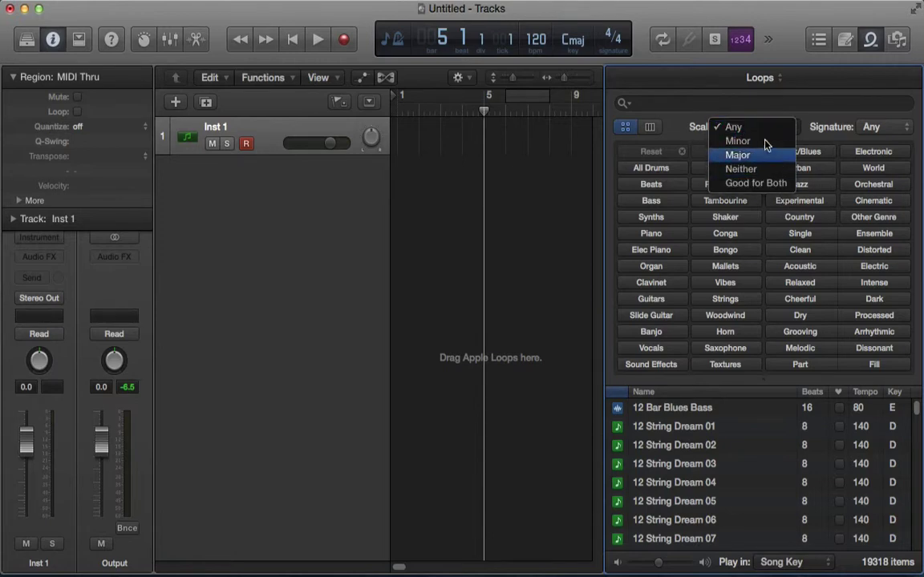
pyautogui.click(710, 138)
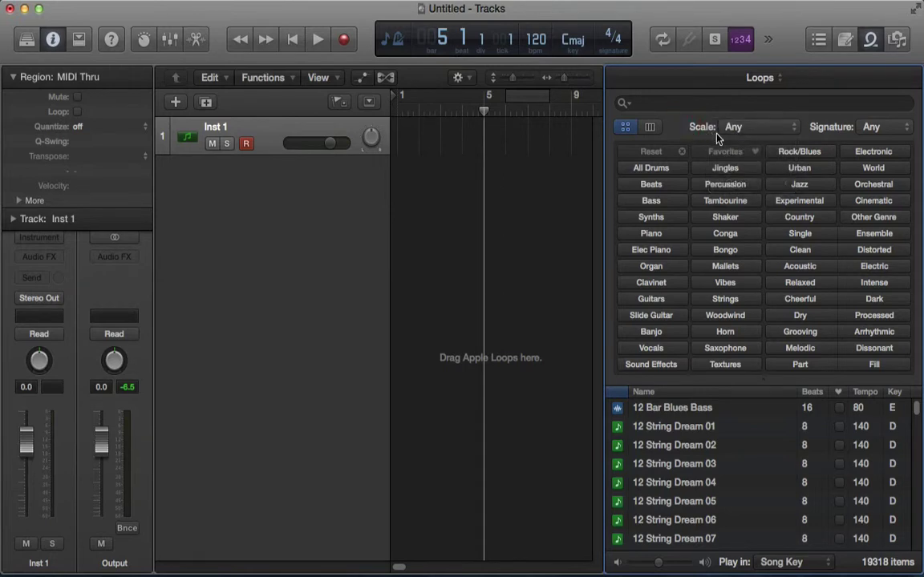
pyautogui.click(872, 127)
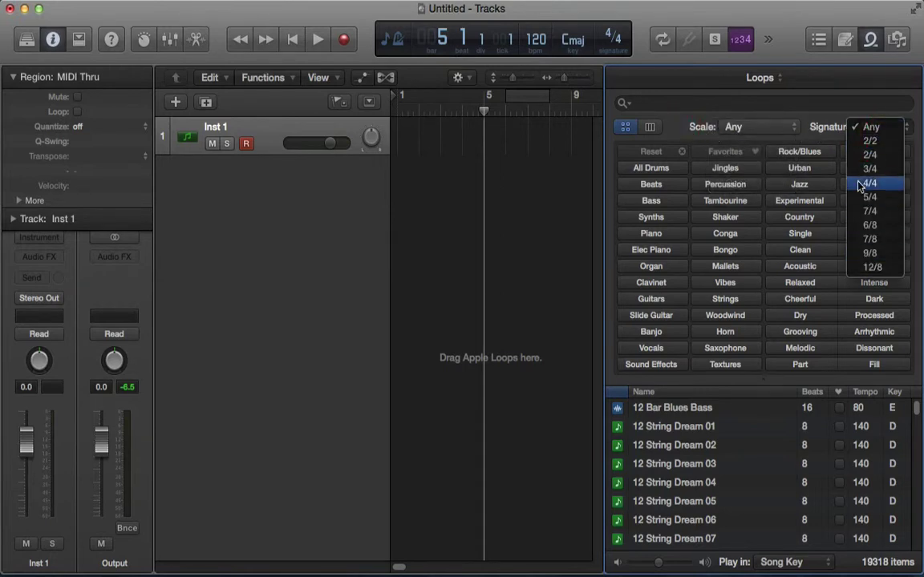
pyautogui.click(812, 136)
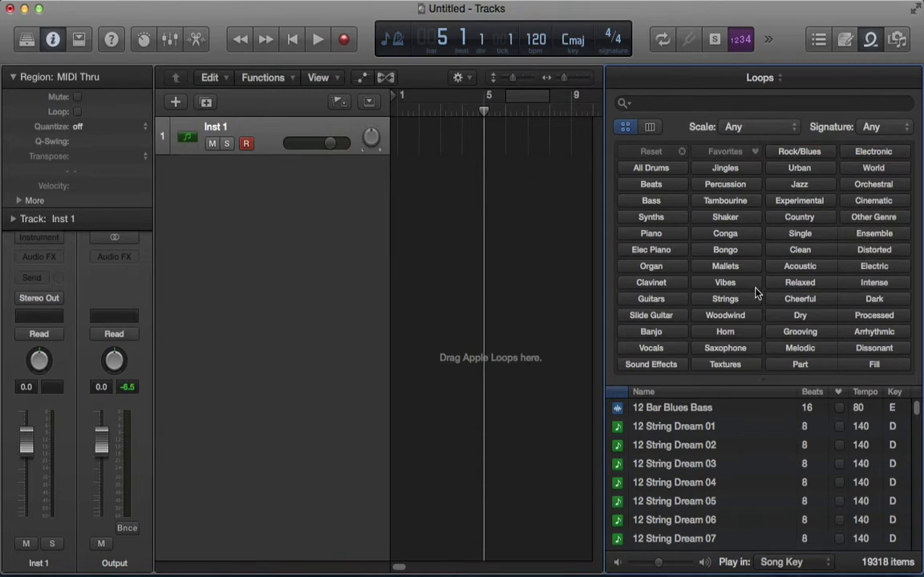
# - Search the loops for "drum" and browse the matching loops
pyautogui.click(646, 104)
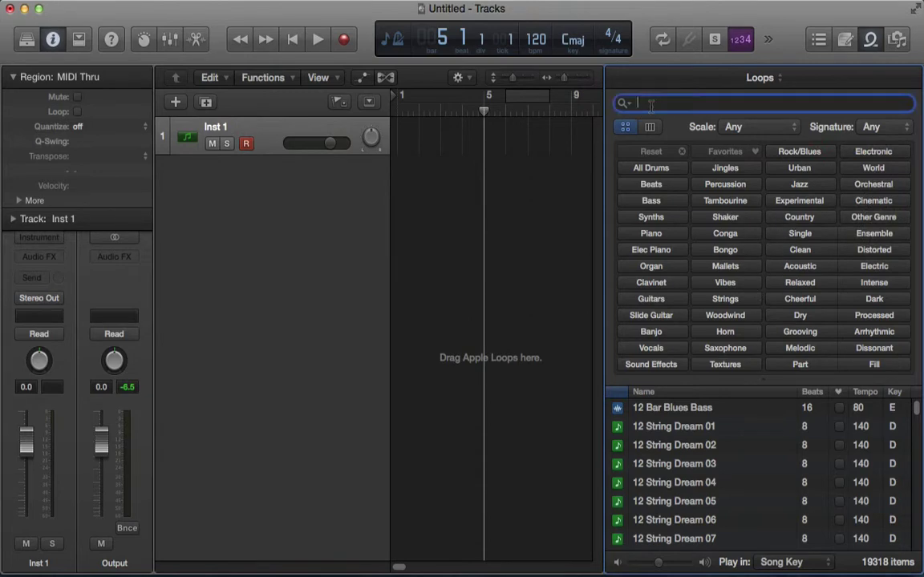
pyautogui.write('drum')
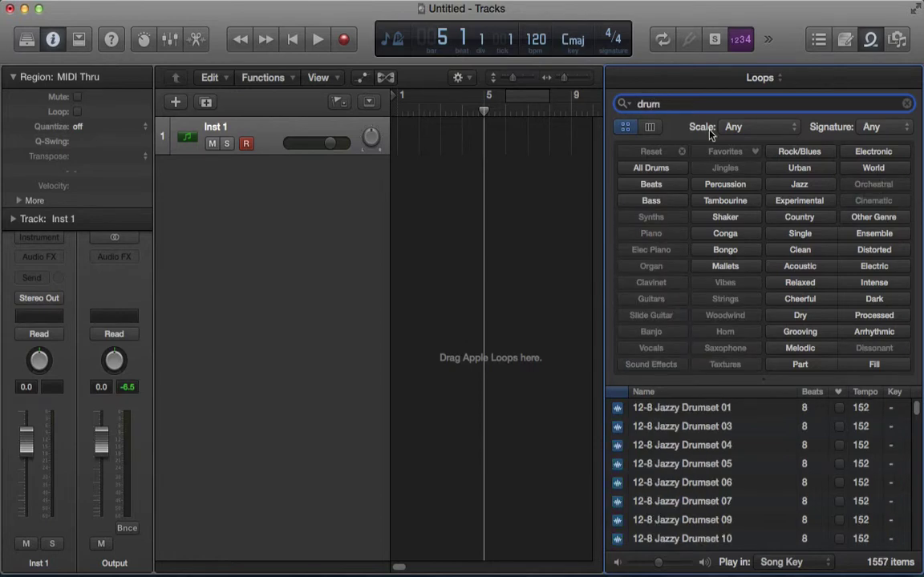
pyautogui.scroll(-5, 716, 454)
pyautogui.scroll(-15, 716, 454)
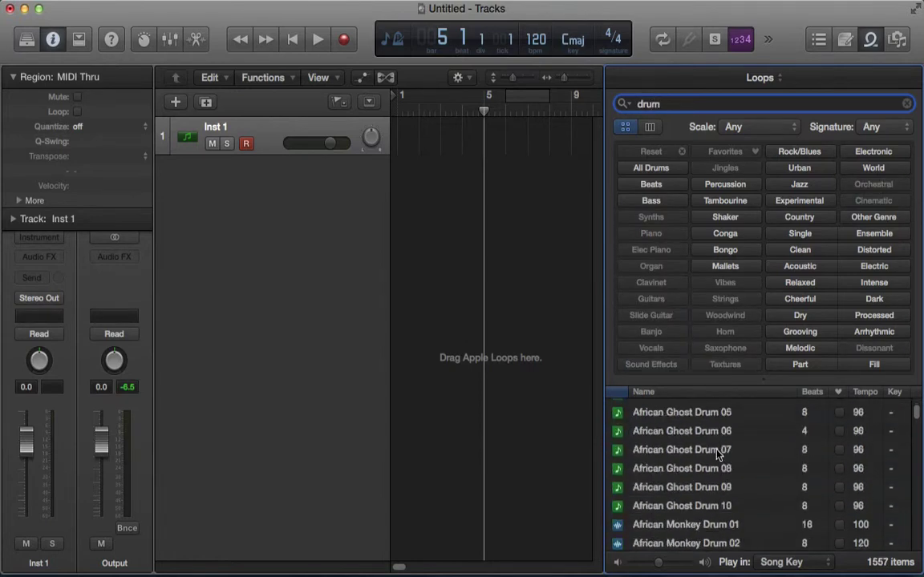
pyautogui.scroll(-3, 720, 454)
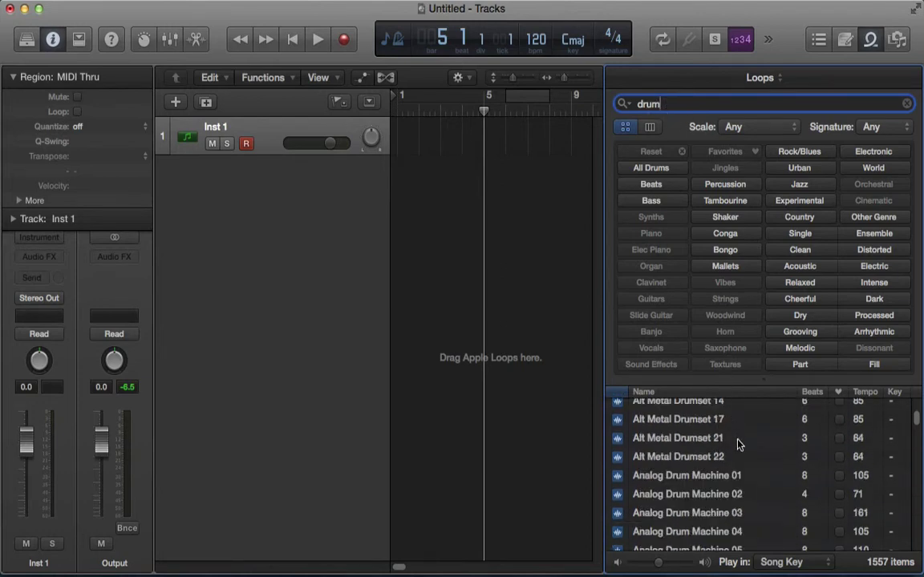
pyautogui.scroll(6, 738, 445)
pyautogui.scroll(8, 744, 447)
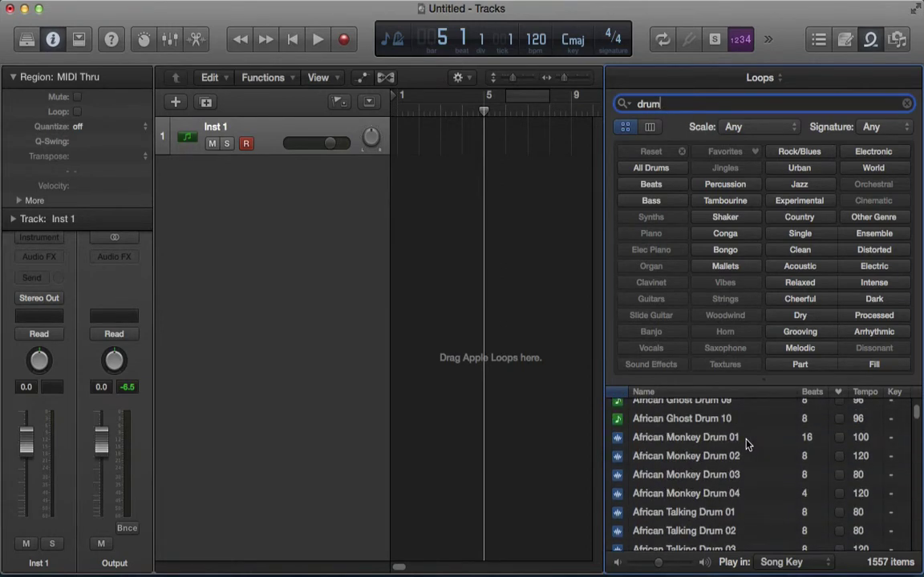
pyautogui.scroll(10, 746, 445)
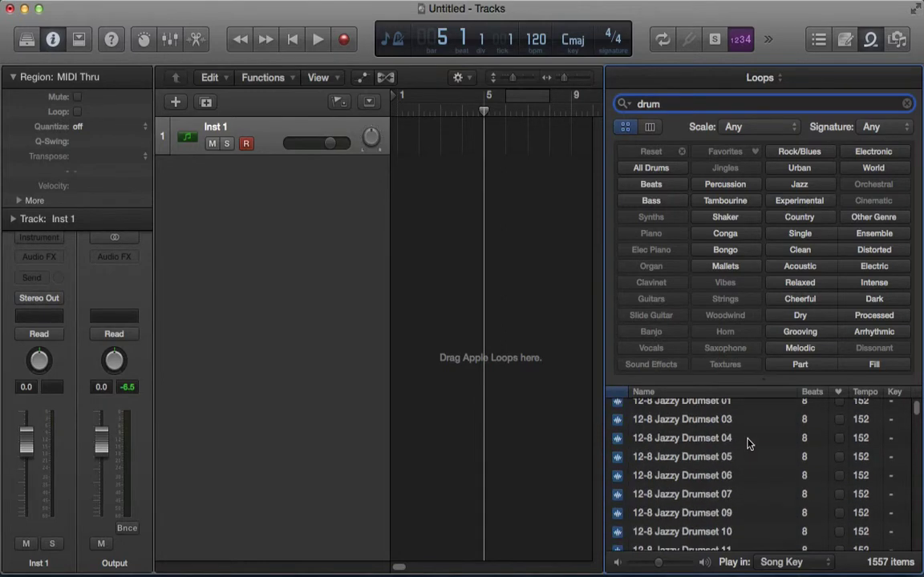
# - Audition 60s Shuffle Drumset 03 and add it on a new track at bar 3, importing its tempo information
pyautogui.scroll(-3, 748, 444)
pyautogui.scroll(-2, 750, 444)
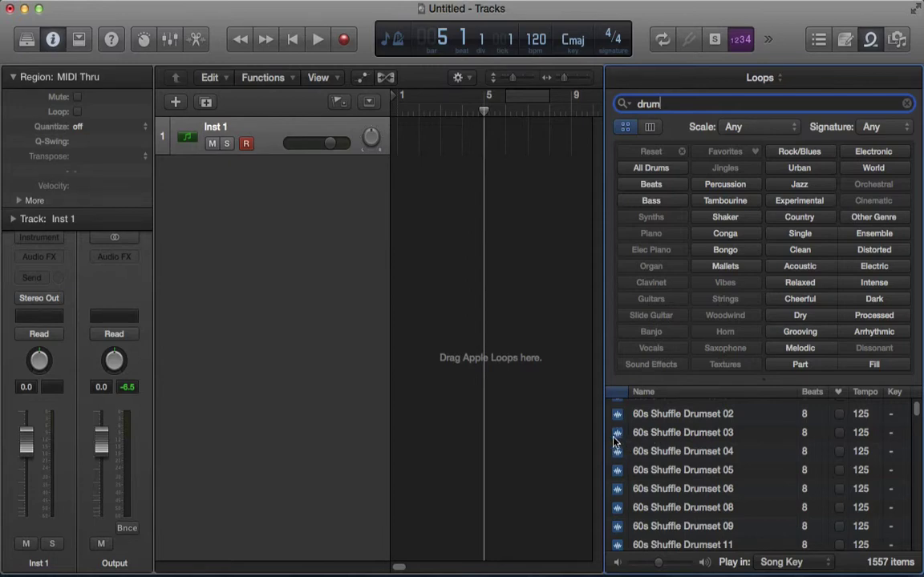
pyautogui.click(659, 437)
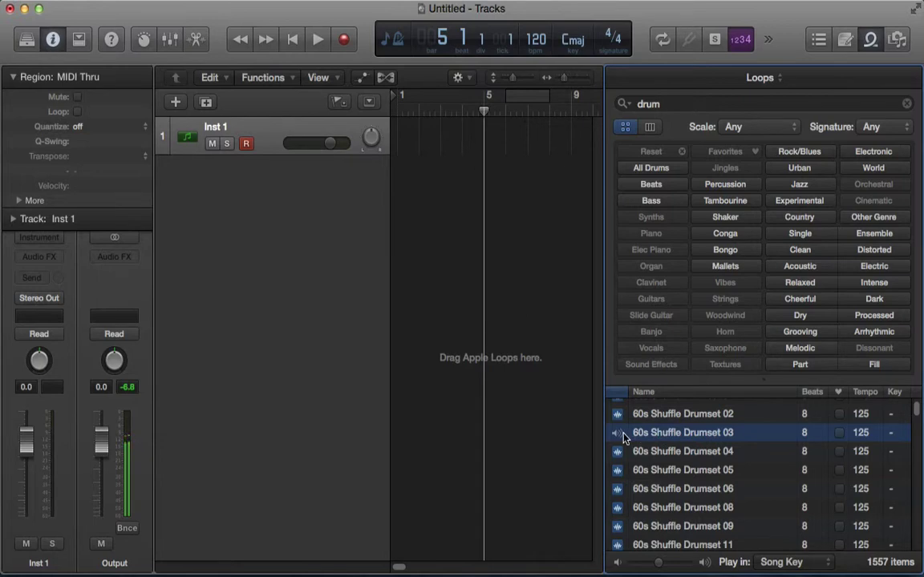
pyautogui.moveTo(616, 440); pyautogui.dragTo(445, 196)
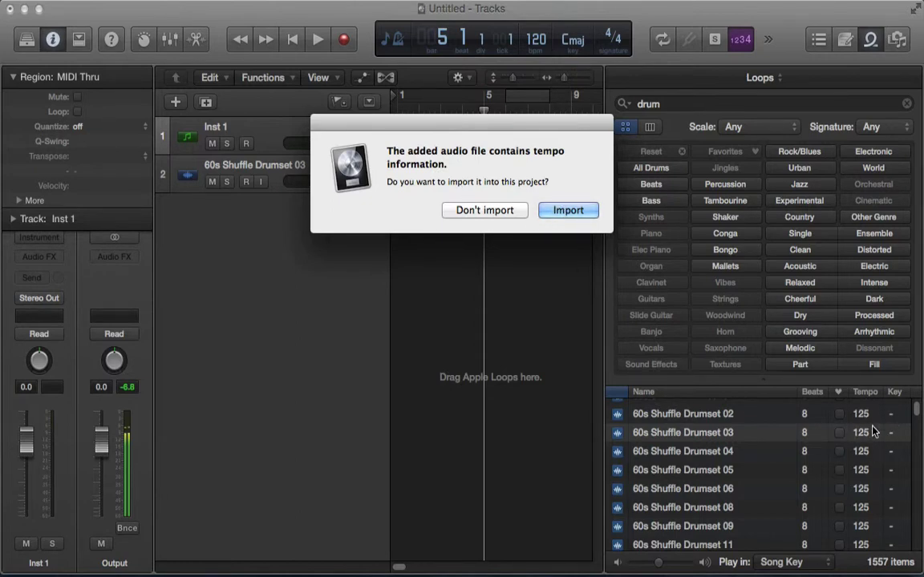
pyautogui.click(589, 212)
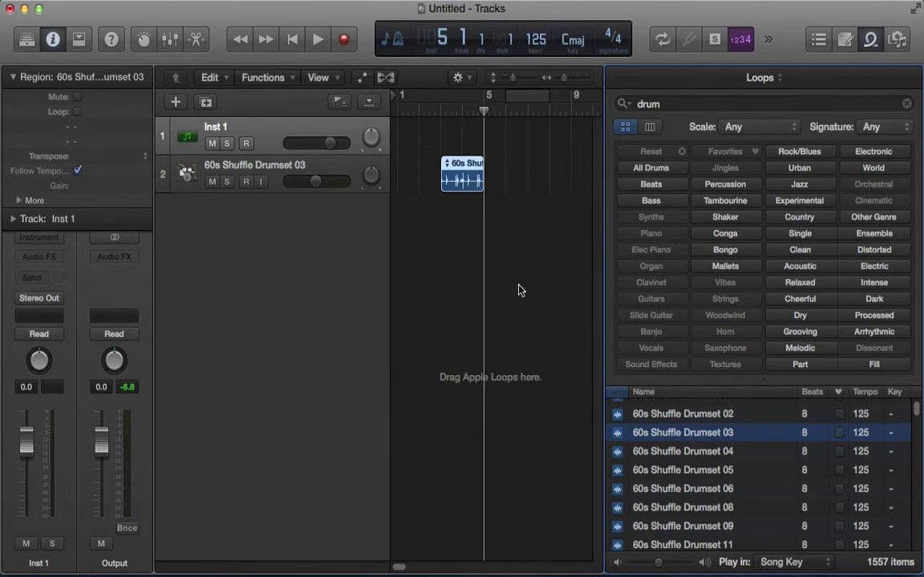
# - Audition African Ghost Drum 09 and add it on a new track at bar 3 below the shuffle drumset
pyautogui.scroll(-10, 701, 469)
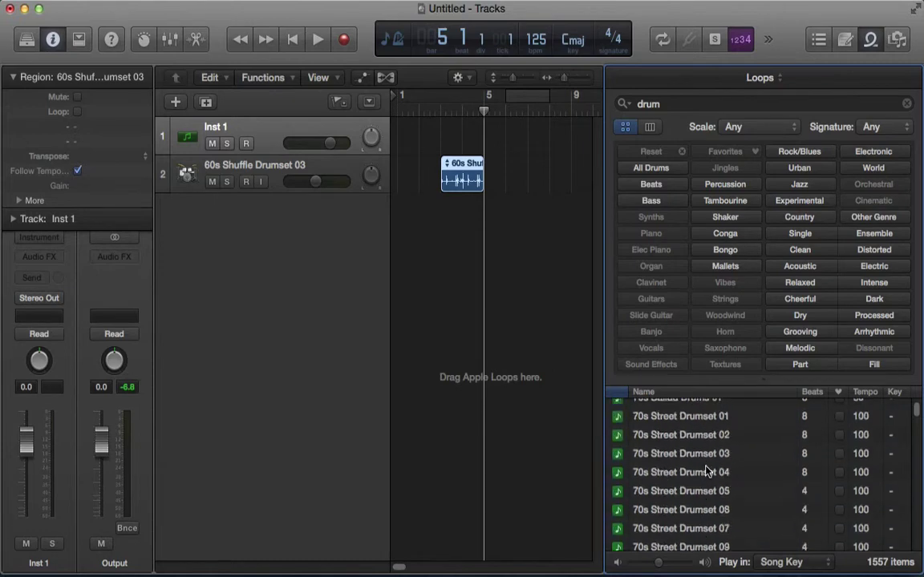
pyautogui.scroll(-10, 702, 481)
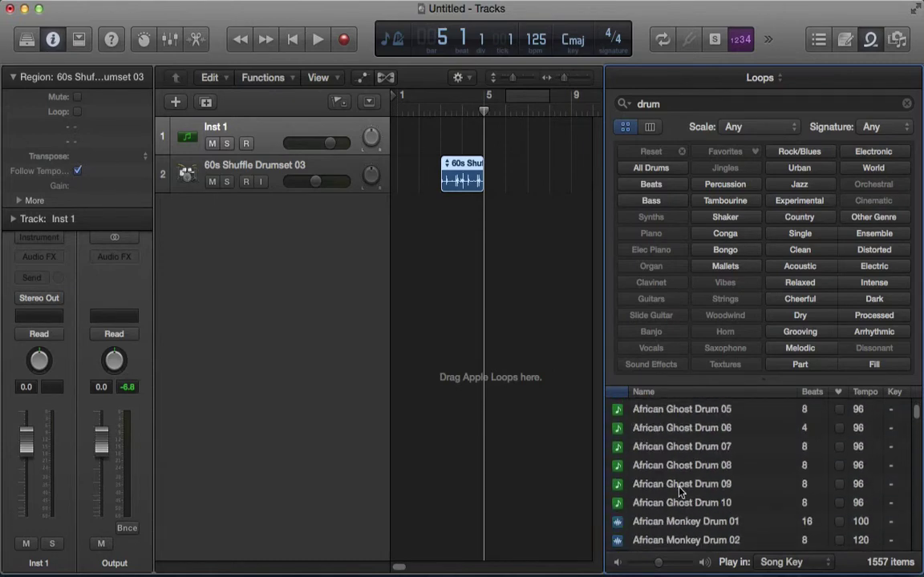
pyautogui.click(678, 486)
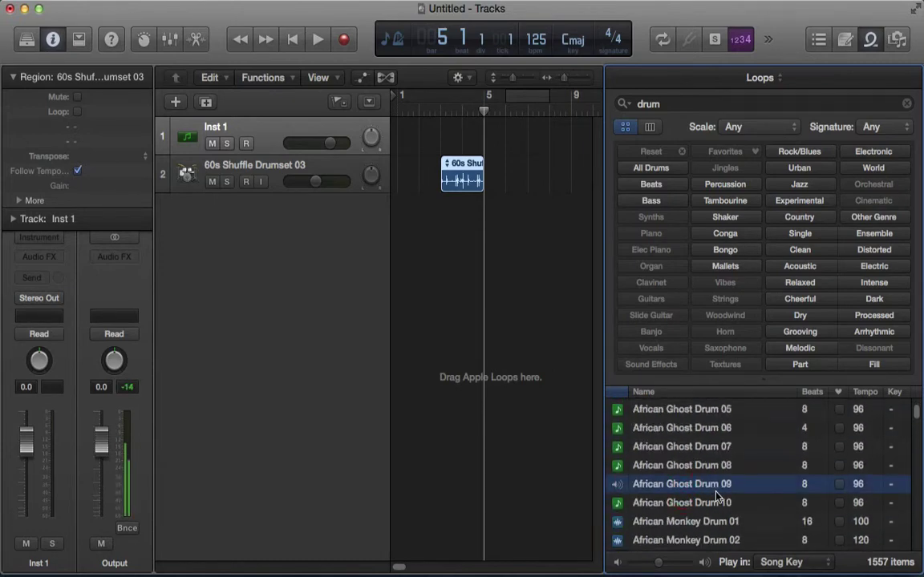
pyautogui.click(617, 489)
pyautogui.moveTo(651, 491); pyautogui.dragTo(458, 250)
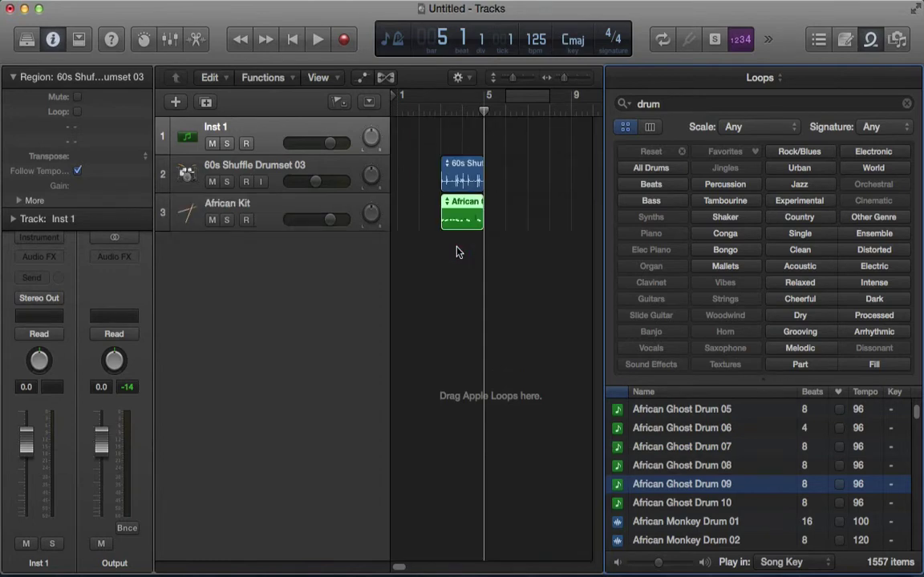
# - Reveal the African Kit track's full channel strip and examine its Drum Kits instrument settings
pyautogui.click(338, 206)
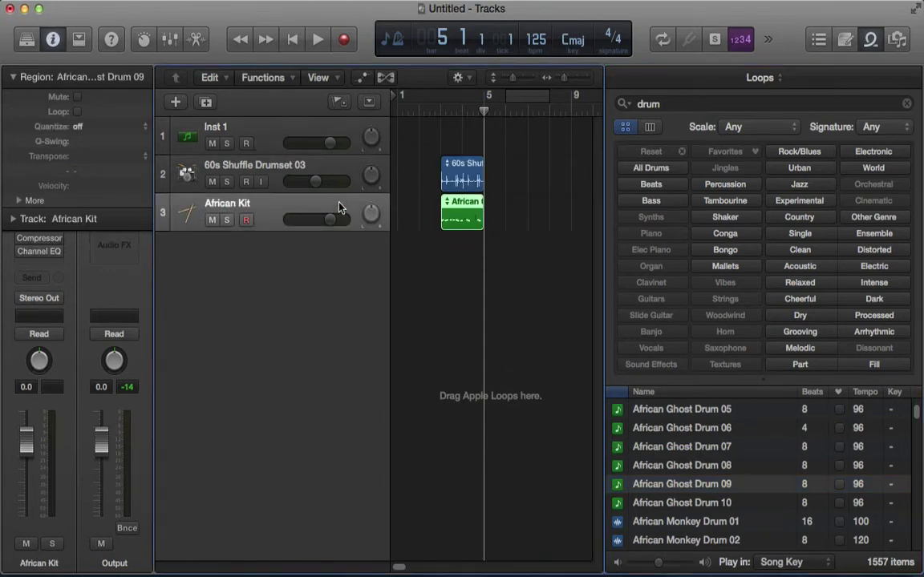
pyautogui.click(13, 78)
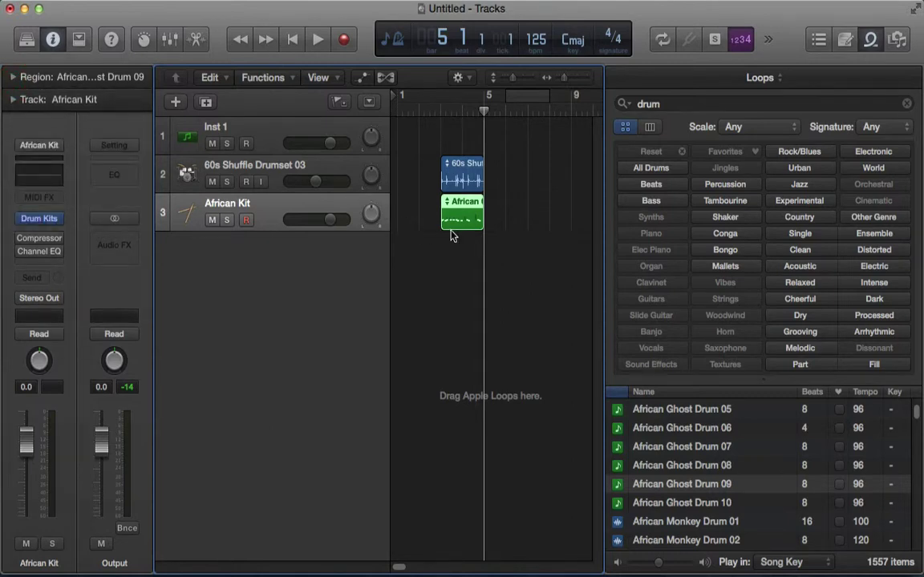
pyautogui.click(38, 218)
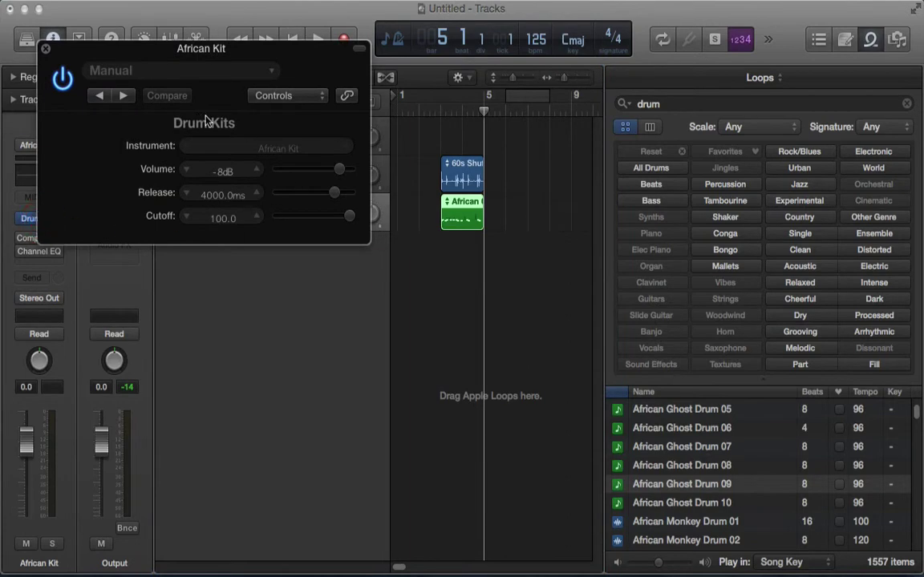
pyautogui.click(45, 49)
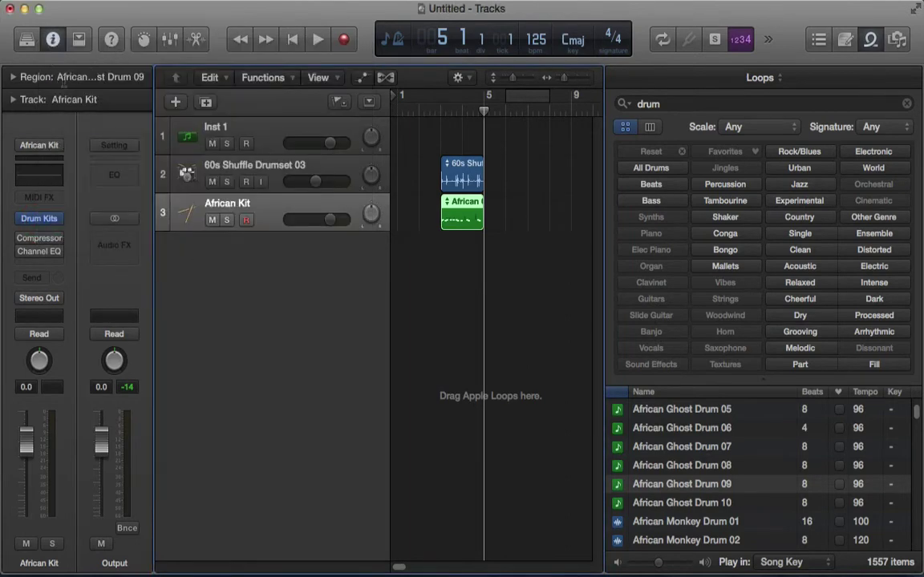
pyautogui.moveTo(48, 241)
# - Solo the African Kit track and play its region from about bar 3, stopping playback after the region
pyautogui.click(227, 220)
pyautogui.click(438, 112)
pyautogui.press('space')
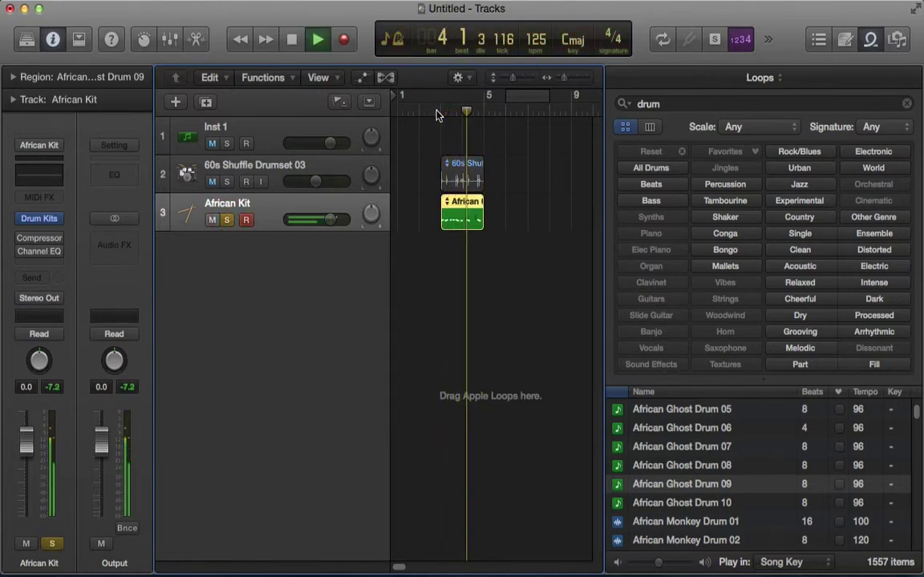
pyautogui.click(291, 39)
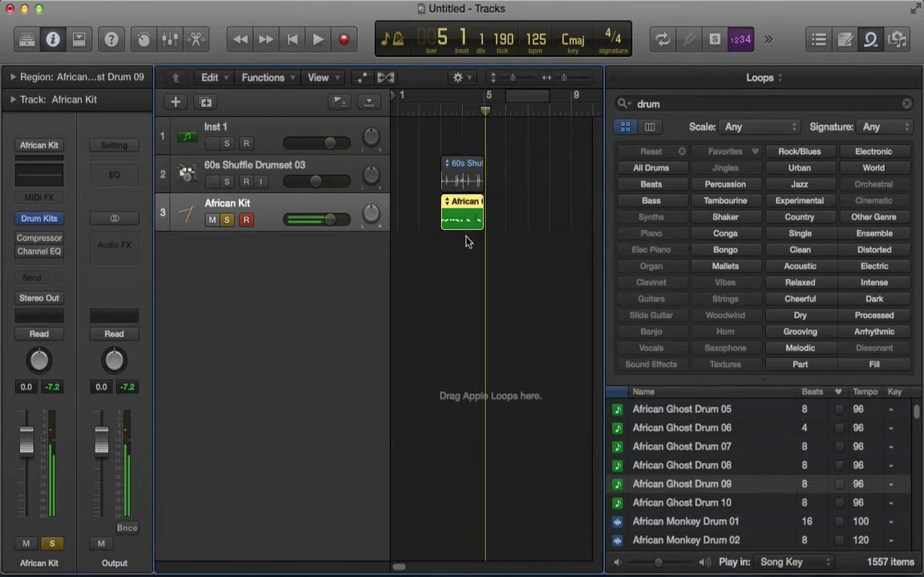
# - Open the African Ghost Drum 09 region in an enlarged Piano Roll with the loop browser hidden
pyautogui.doubleClick(465, 220)
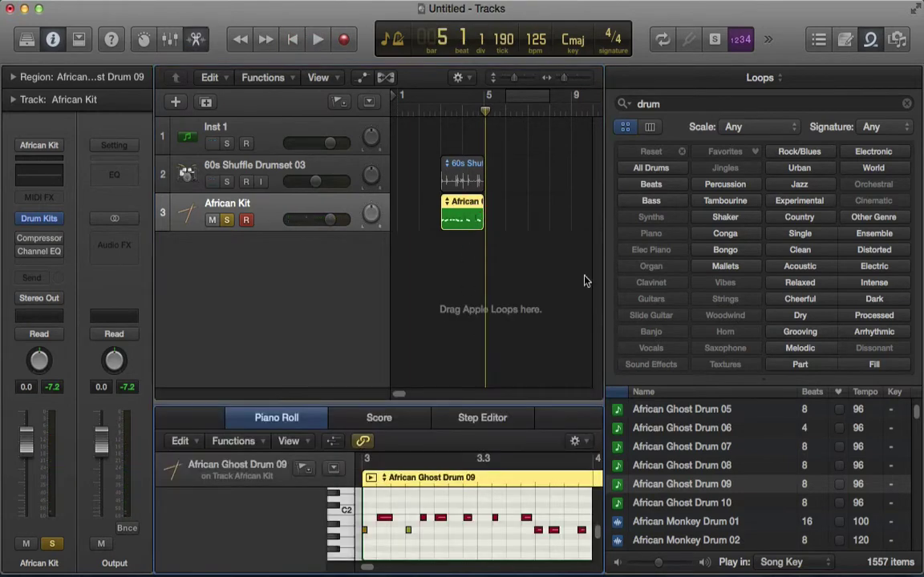
pyautogui.press('o')
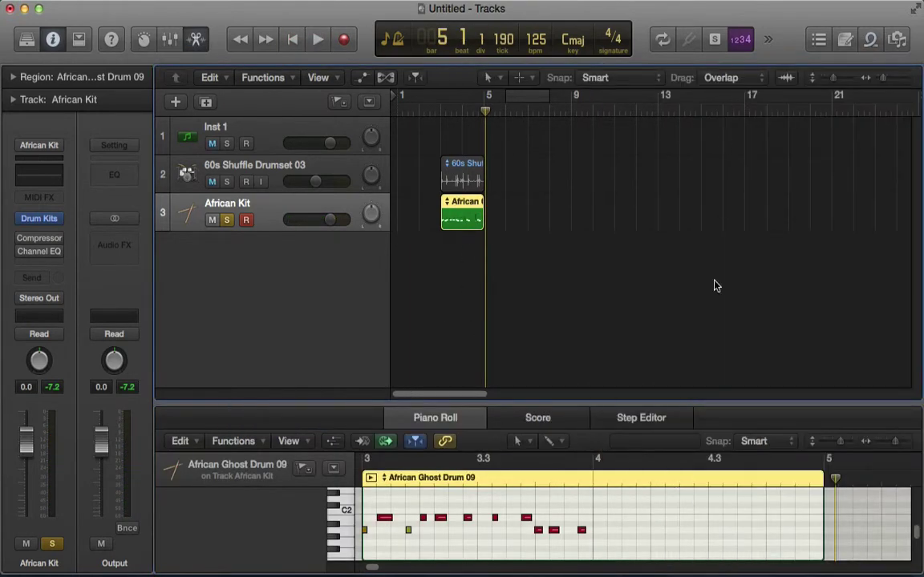
pyautogui.moveTo(625, 419); pyautogui.dragTo(642, 271)
pyautogui.click(429, 406)
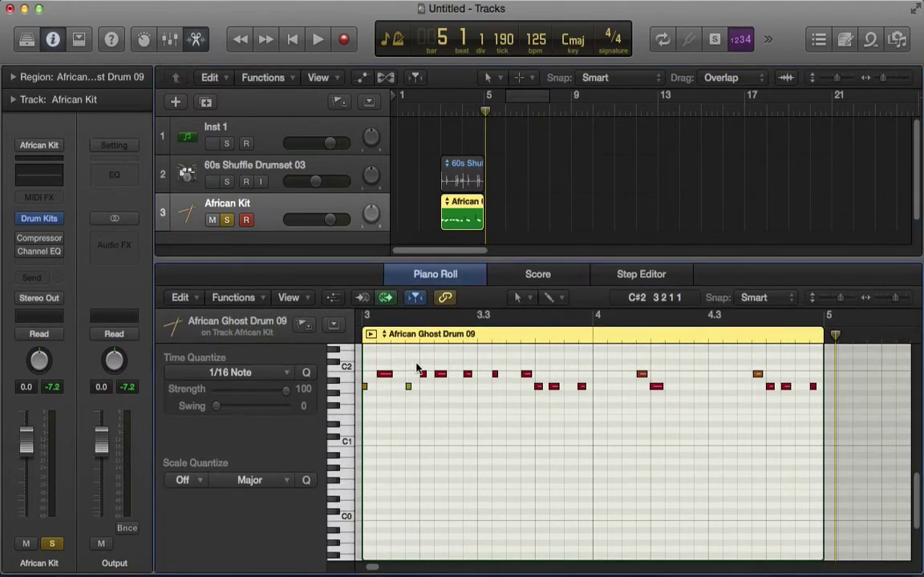
# - Delete the seven notes clustered in the middle of bar 3 of African Ghost Drum 09 and close the editor
pyautogui.click(431, 392)
pyautogui.moveTo(430, 392); pyautogui.dragTo(541, 416)
pyautogui.press('Delete')
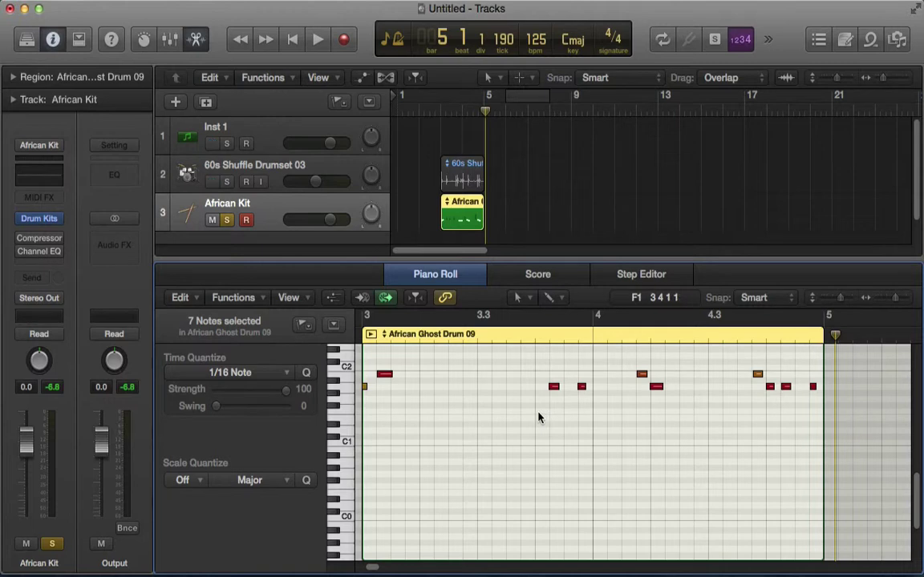
pyautogui.press('e')
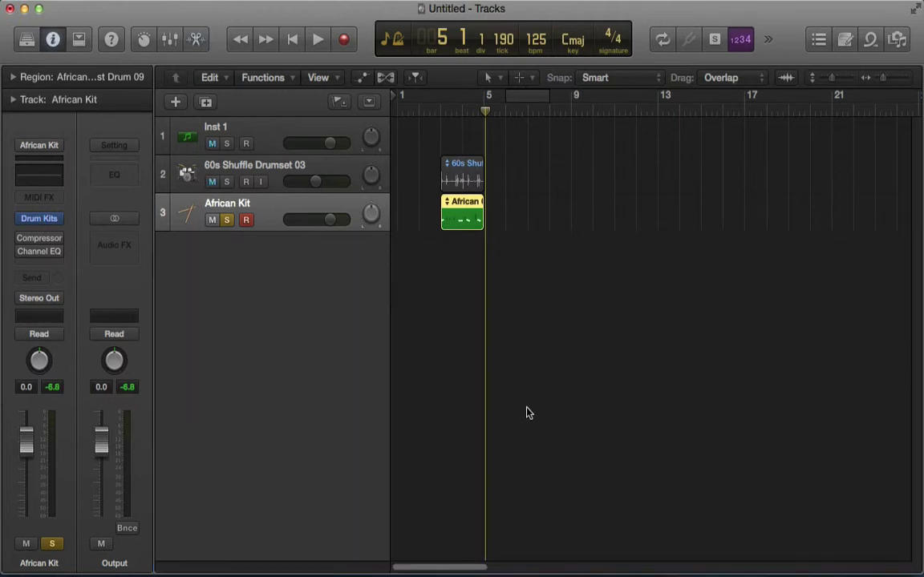
# - Create a new audio track below African Kit and add the African Ghost Drum 09 loop to it at bar 3
pyautogui.click(870, 39)
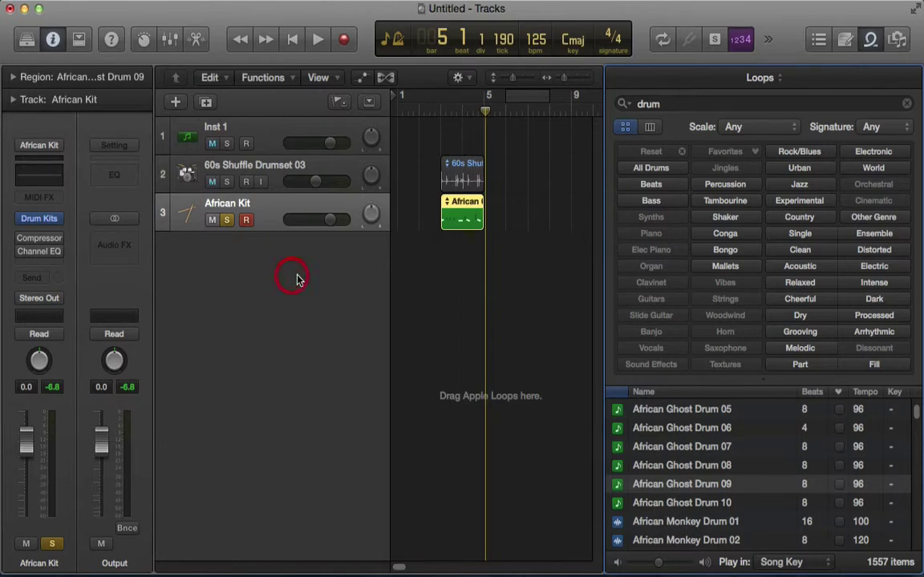
pyautogui.rightClick(267, 210)
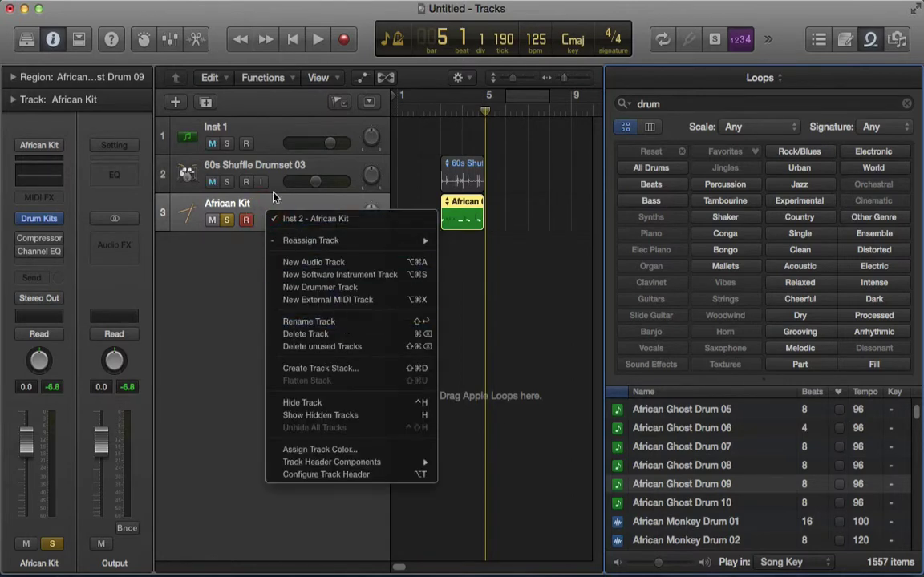
pyautogui.click(268, 206)
pyautogui.rightClick(268, 210)
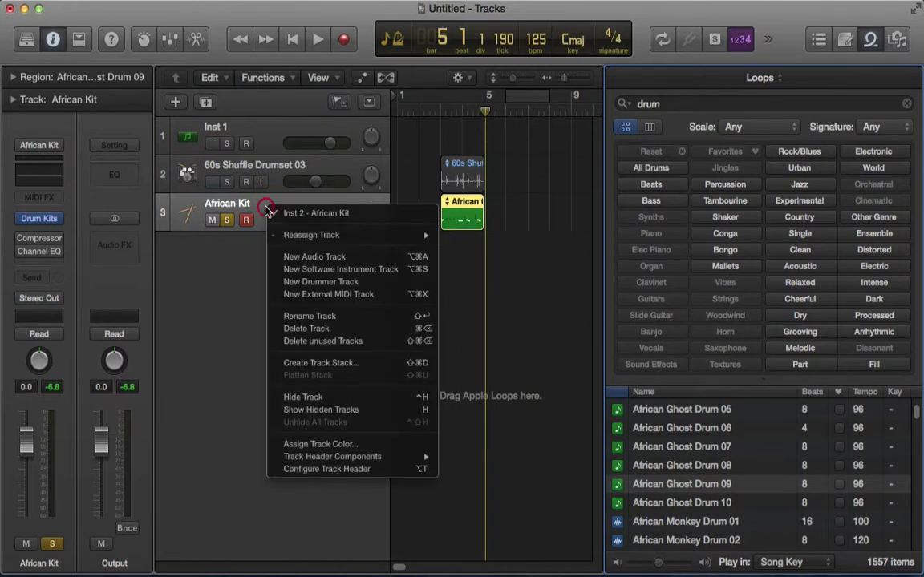
pyautogui.click(332, 316)
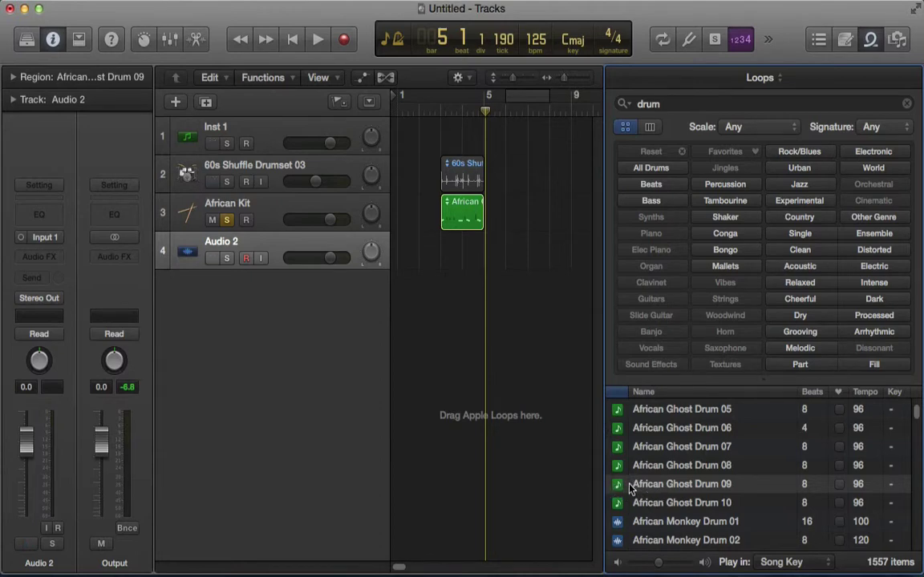
pyautogui.moveTo(618, 488); pyautogui.dragTo(453, 254)
pyautogui.click(466, 279)
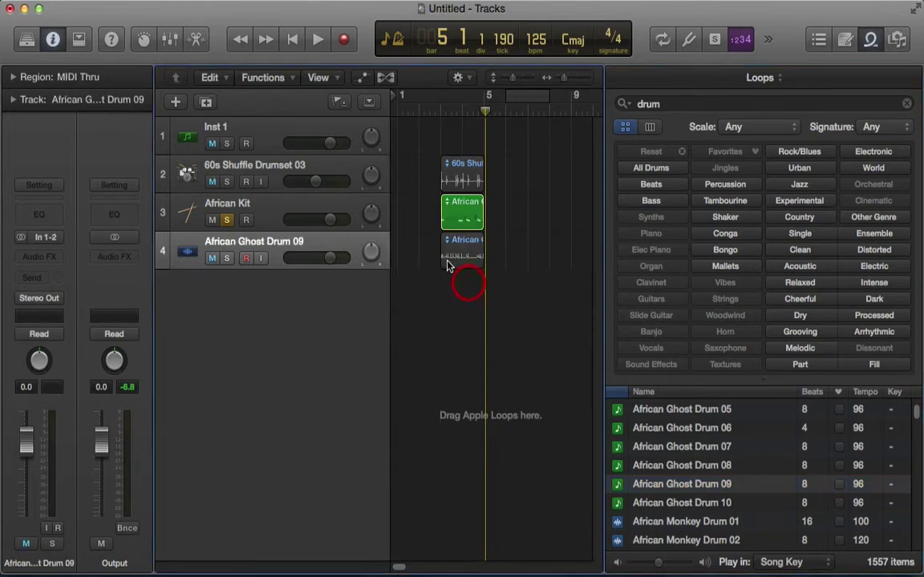
# - Unsolo African Kit, solo the African Ghost Drum 09 audio track to play its region from bar 3, and clear the solo
pyautogui.click(227, 219)
pyautogui.moveTo(423, 269); pyautogui.dragTo(517, 305)
pyautogui.click(227, 258)
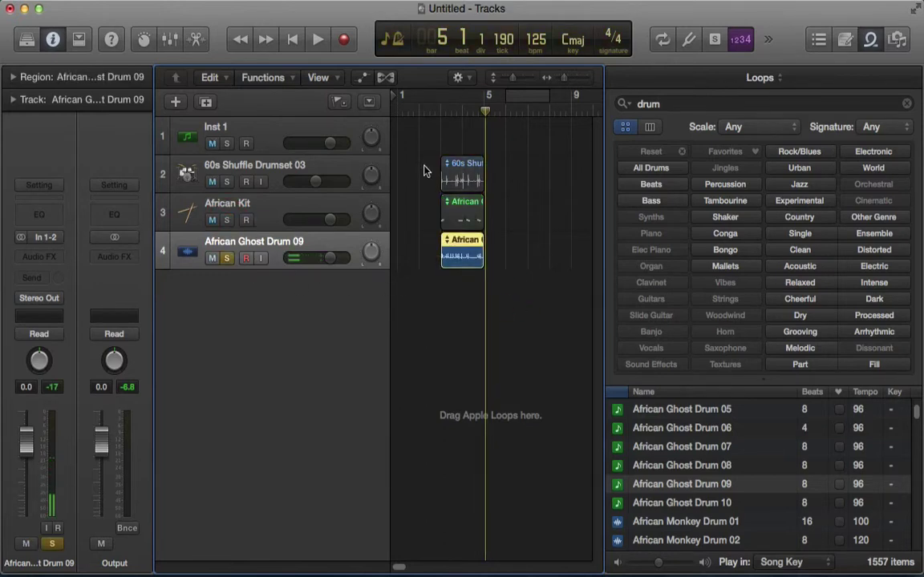
pyautogui.doubleClick(439, 116)
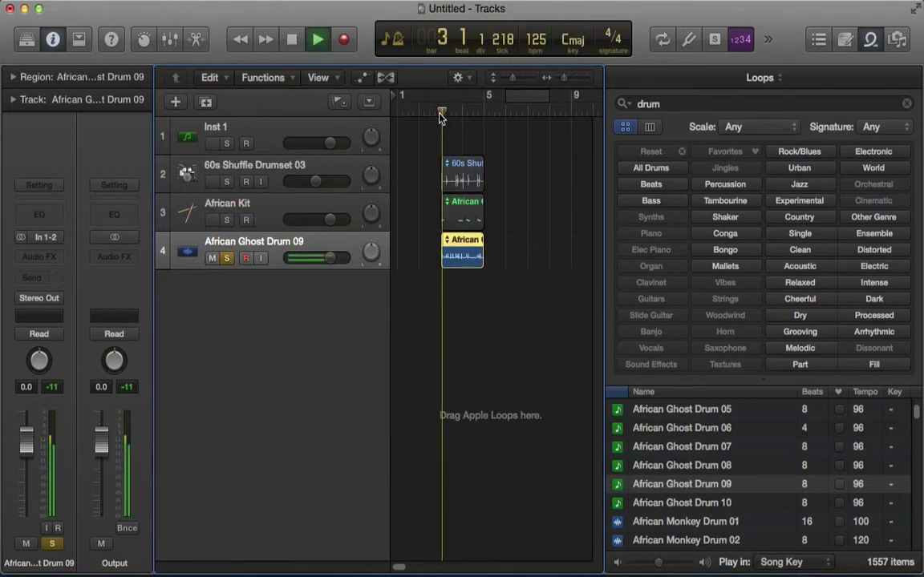
pyautogui.click(293, 40)
pyautogui.click(227, 257)
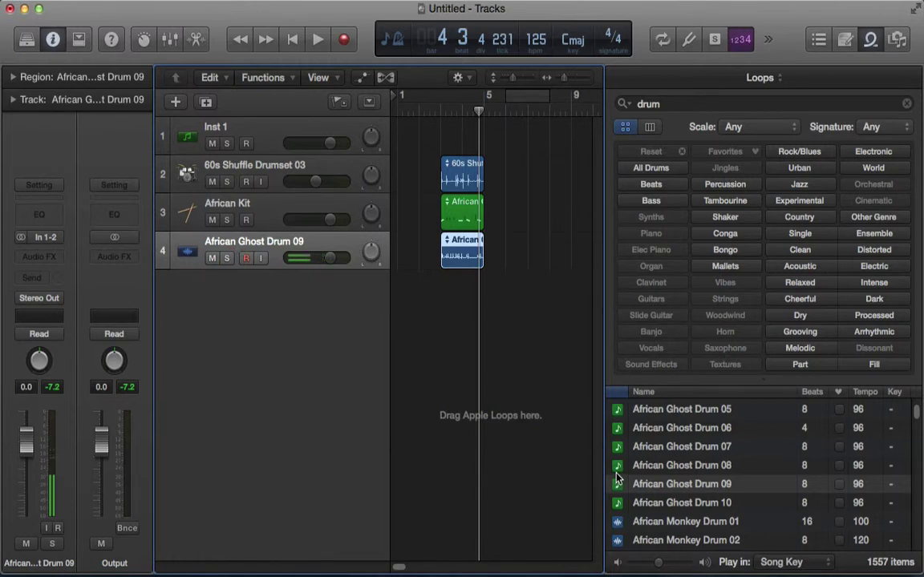
# - Clear the loop search for "drum" and browse the full list of Apple Loops
pyautogui.click(907, 104)
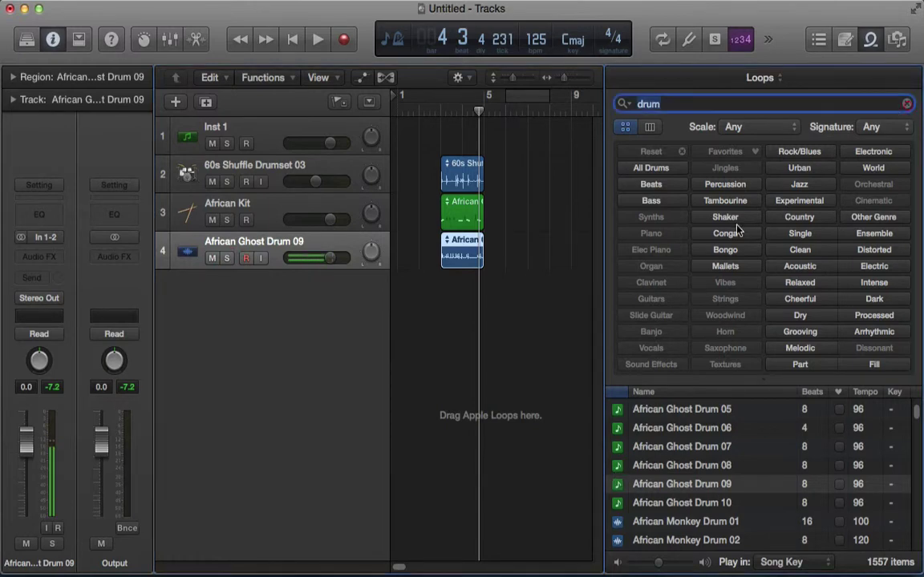
pyautogui.moveTo(510, 165); pyautogui.dragTo(376, 299)
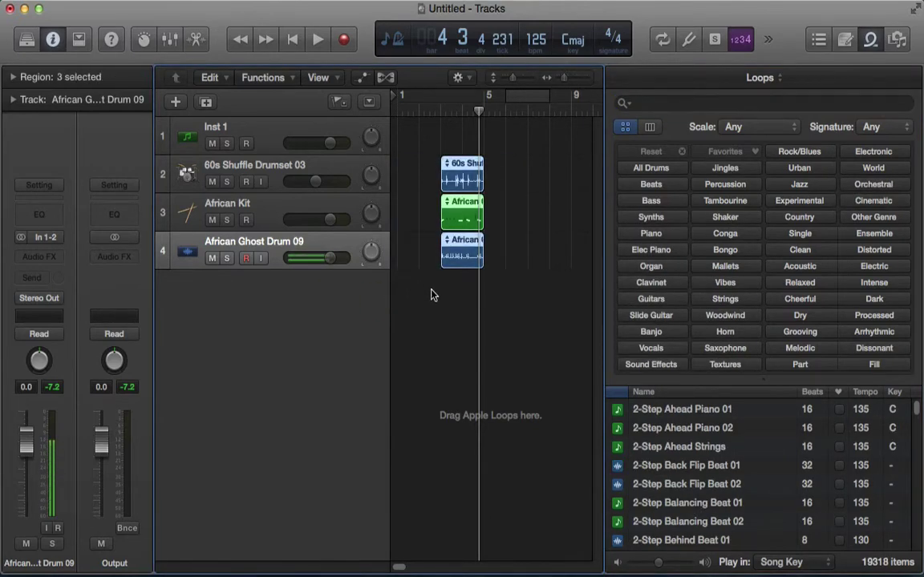
pyautogui.scroll(-20, 724, 479)
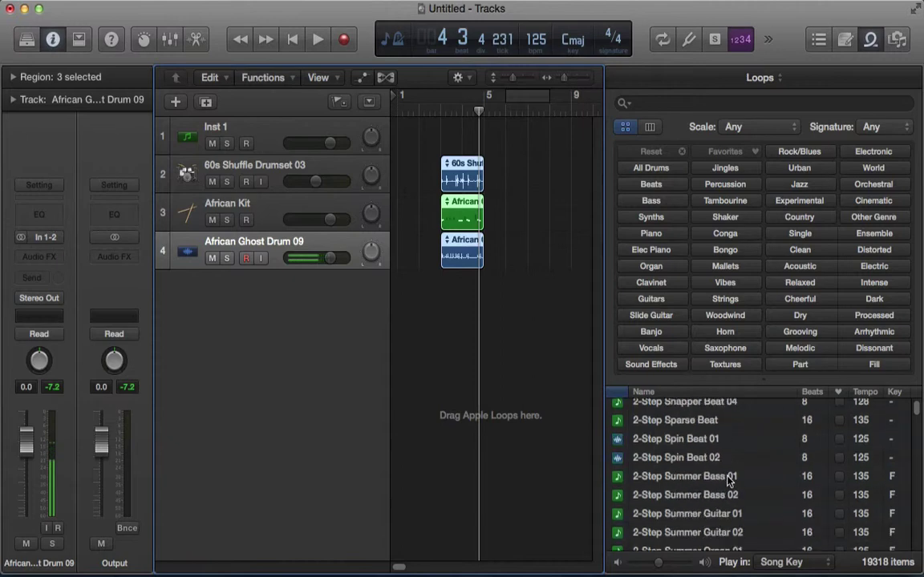
pyautogui.scroll(-20, 732, 489)
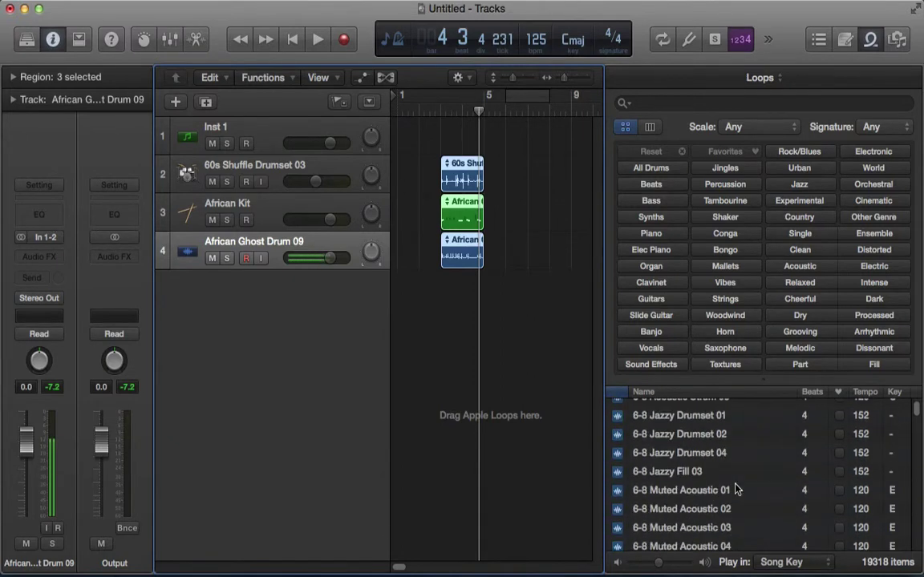
pyautogui.click(460, 320)
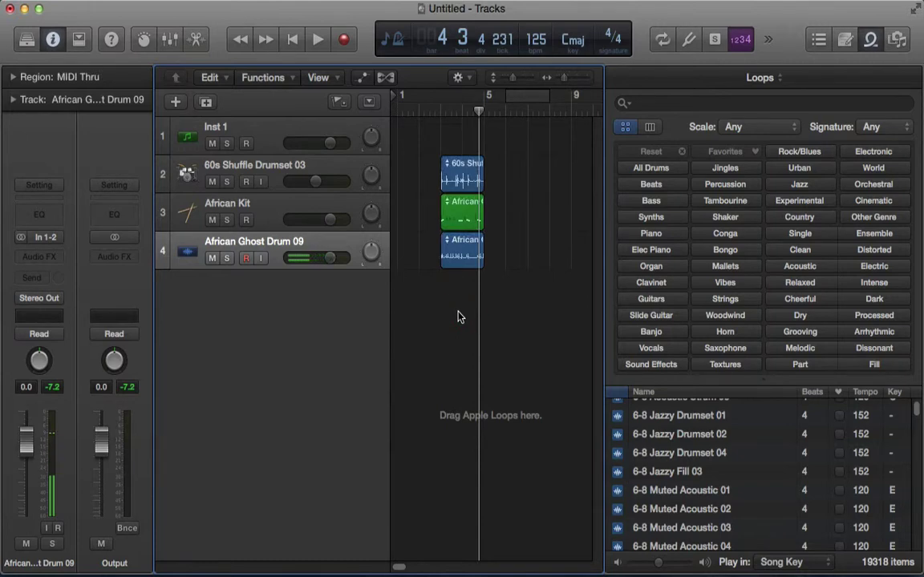
# - Delete the three loop regions on the drumset, African Kit and African Ghost Drum 09 tracks
pyautogui.moveTo(437, 277); pyautogui.dragTo(516, 166)
pyautogui.moveTo(430, 315); pyautogui.dragTo(522, 184)
pyautogui.press('Delete')
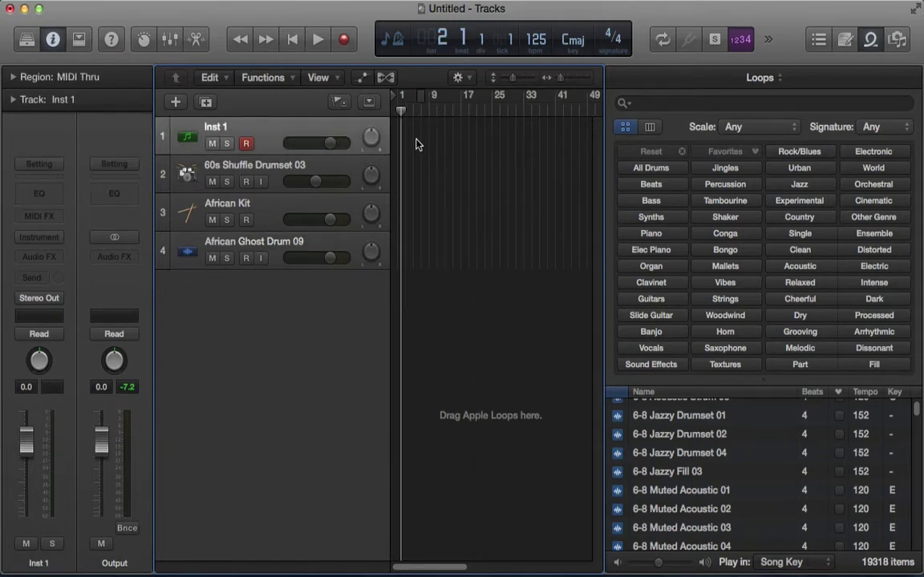
# - Create an empty MIDI region on the Inst 1 track at about bar 5 and hide the loop browser
pyautogui.rightClick(416, 144)
pyautogui.click(473, 357)
pyautogui.press('o')
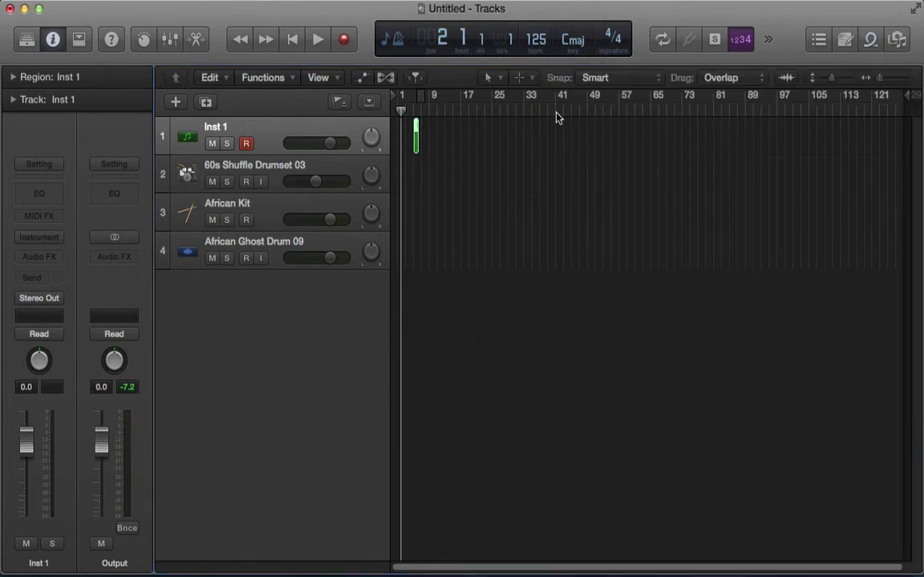
# - Delete the unused 60s Shuffle Drumset 03, African Kit and African Ghost Drum 09 tracks, keeping only Inst 1
pyautogui.click(280, 166)
pyautogui.click(263, 212)
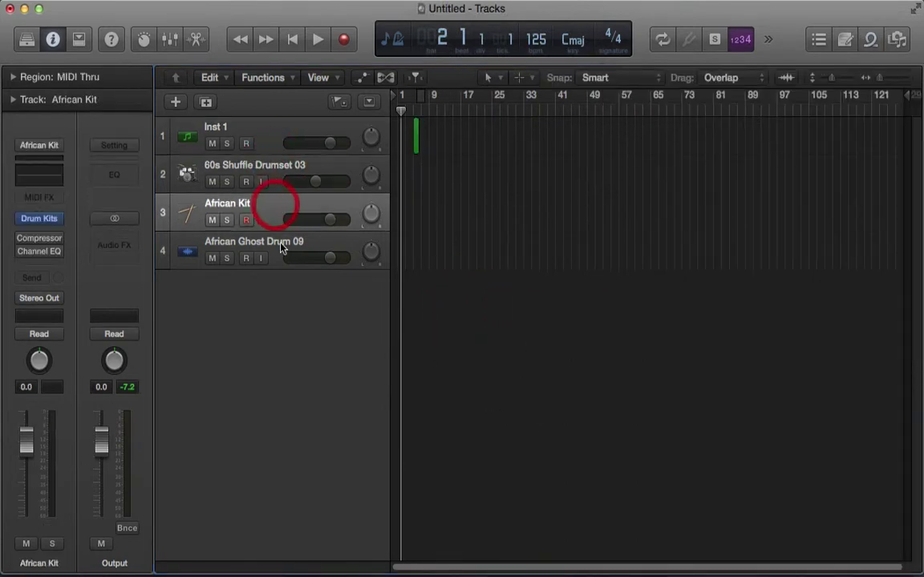
pyautogui.click(276, 248)
pyautogui.click(284, 212)
pyautogui.click(277, 175)
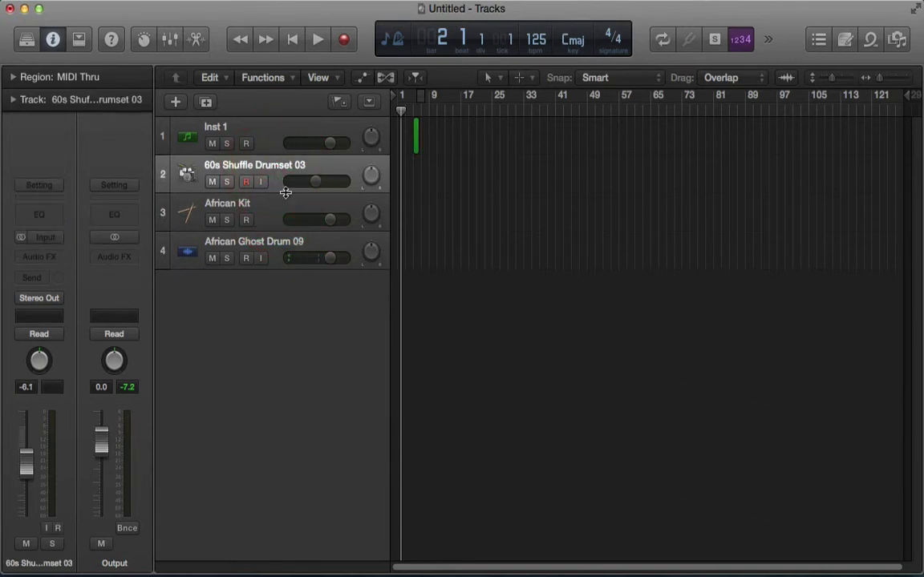
pyautogui.rightClick(277, 170)
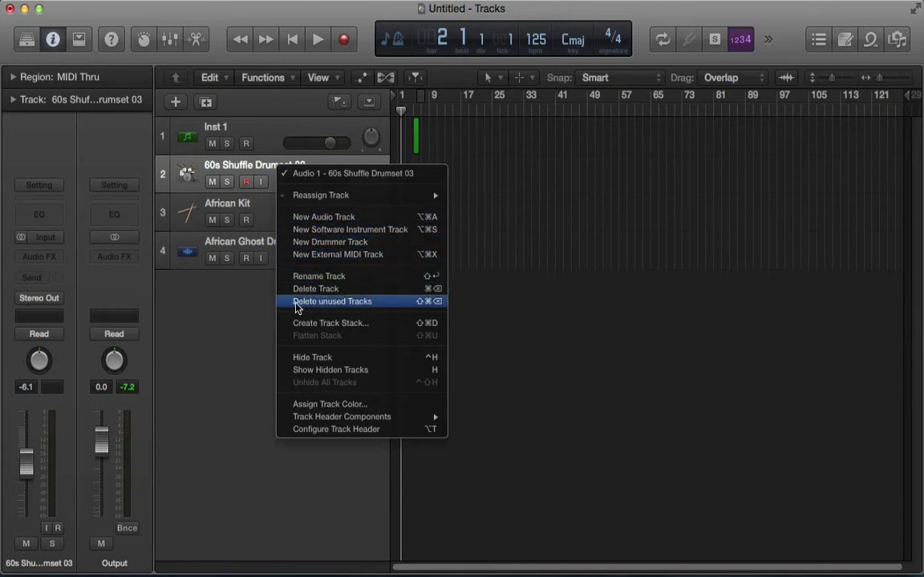
pyautogui.click(365, 309)
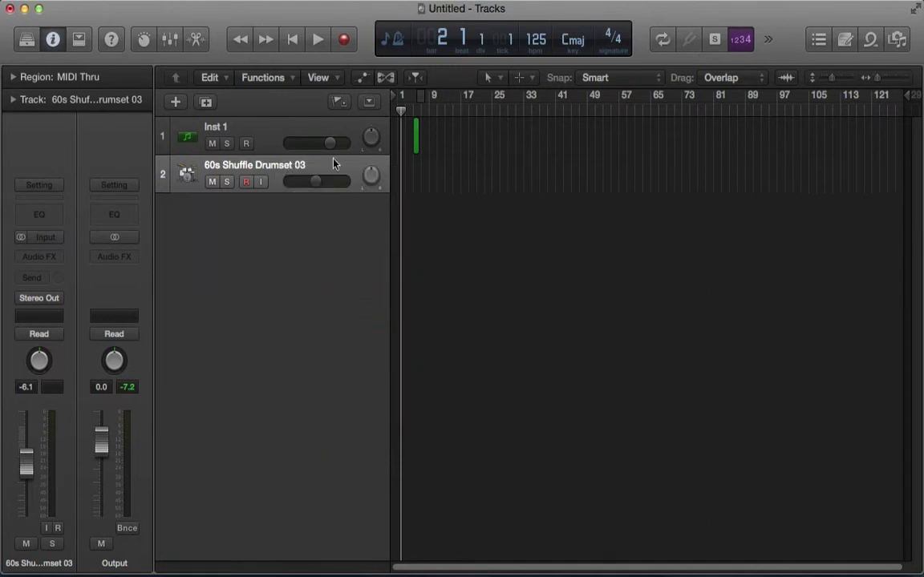
pyautogui.click(300, 139)
pyautogui.rightClick(303, 140)
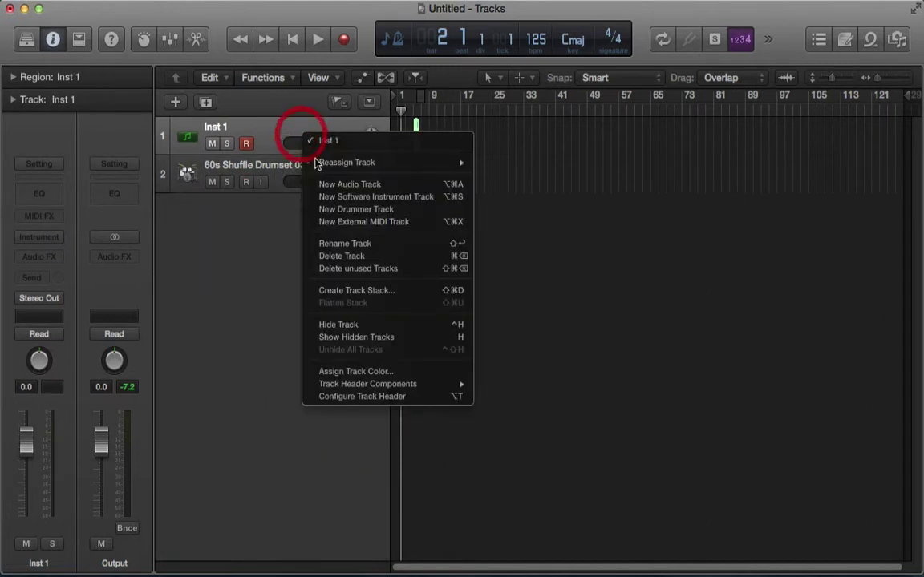
pyautogui.click(380, 276)
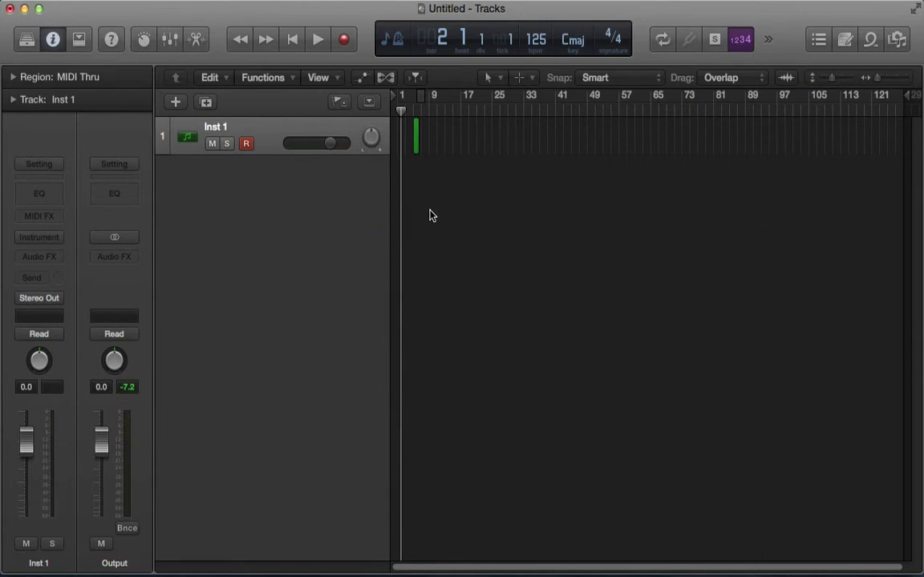
# - Reopen the loop browser, filter it by Beats, All Drums and Acoustic, and audition Trip Hop Velvet Beat 01
pyautogui.press('o')
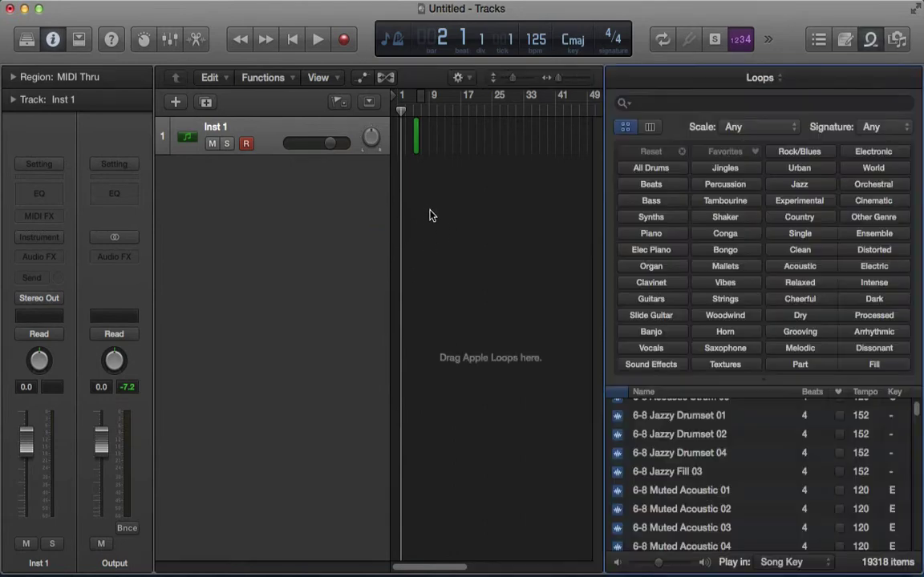
pyautogui.click(661, 183)
pyautogui.click(660, 172)
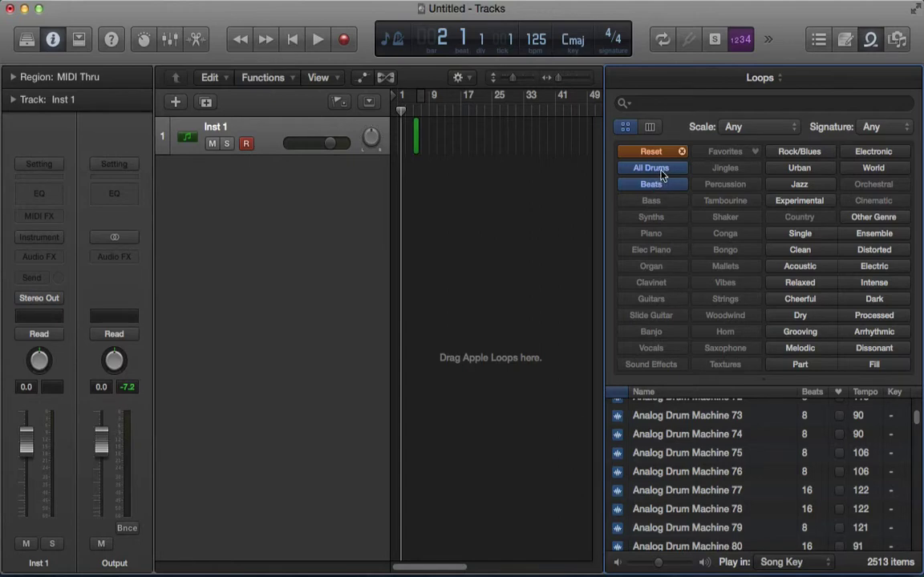
pyautogui.click(798, 265)
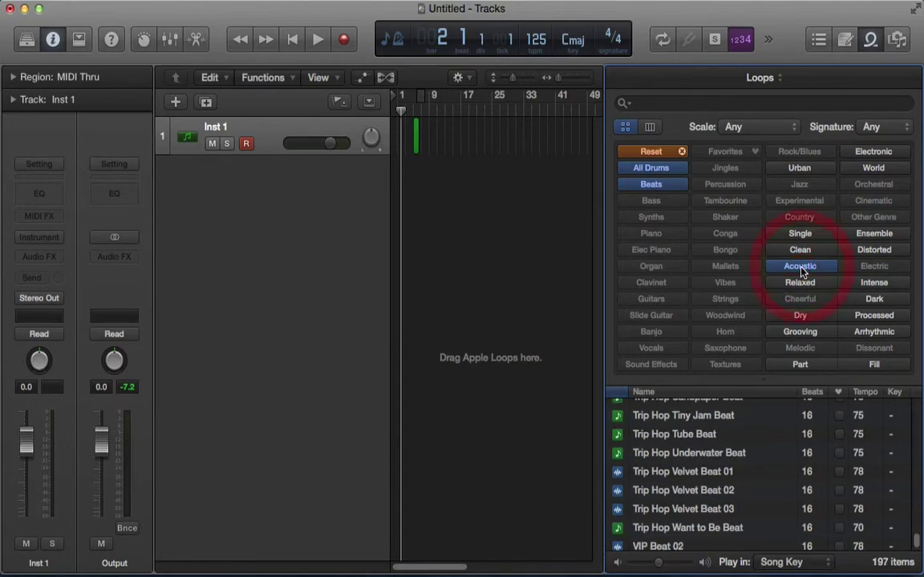
pyautogui.click(685, 470)
pyautogui.scroll(5, 696, 473)
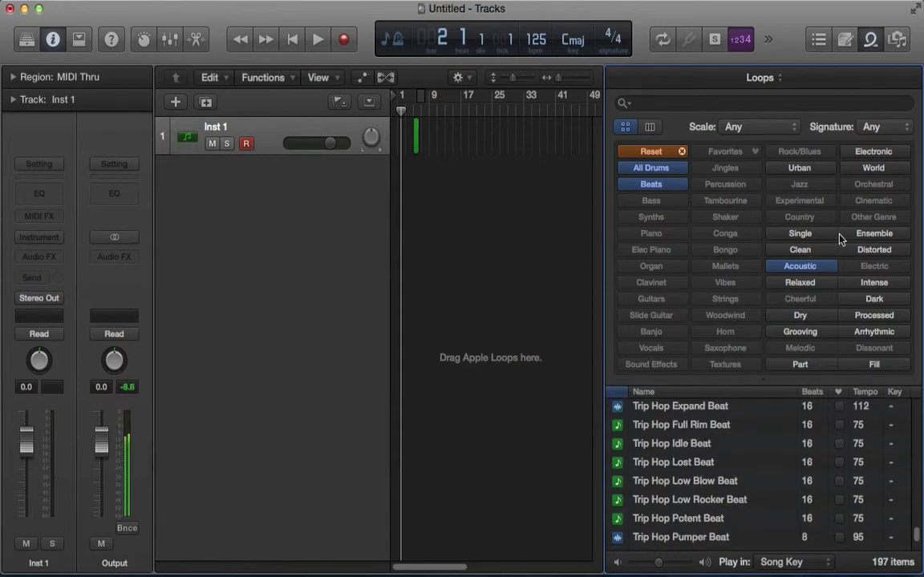
# - Narrow the loops to Dark, audition Ambient Beat 01, and remove the Dark filter
pyautogui.click(856, 300)
pyautogui.click(651, 409)
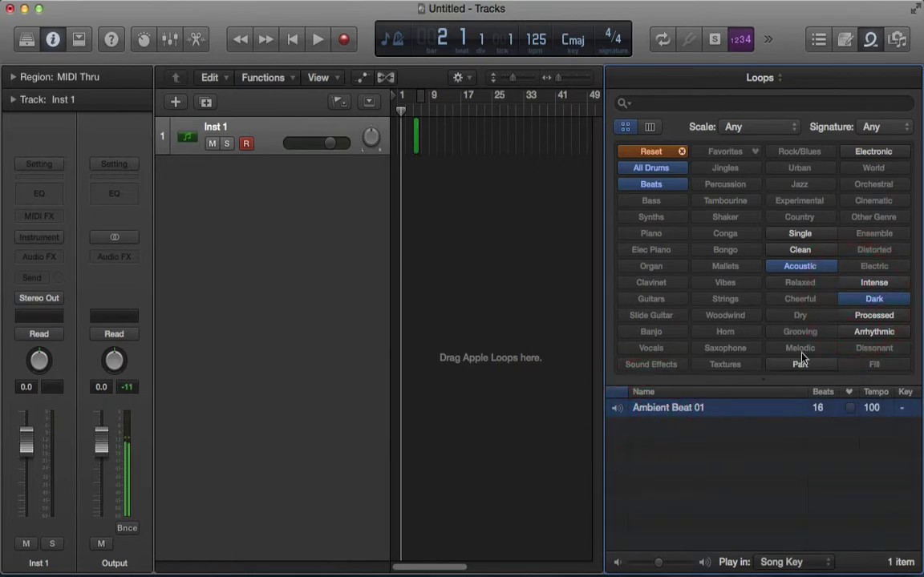
pyautogui.click(861, 298)
# - Add the Electronic filter and audition Breaks Brick Wall Beat 01, Breaks Dig It Beat and DnB Bang Beat 05
pyautogui.click(873, 152)
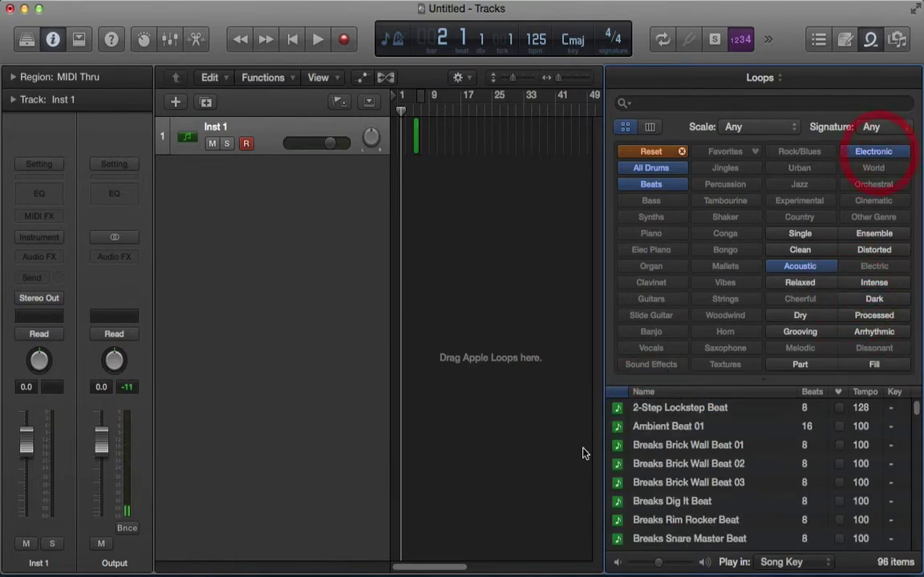
pyautogui.click(655, 445)
pyautogui.click(658, 504)
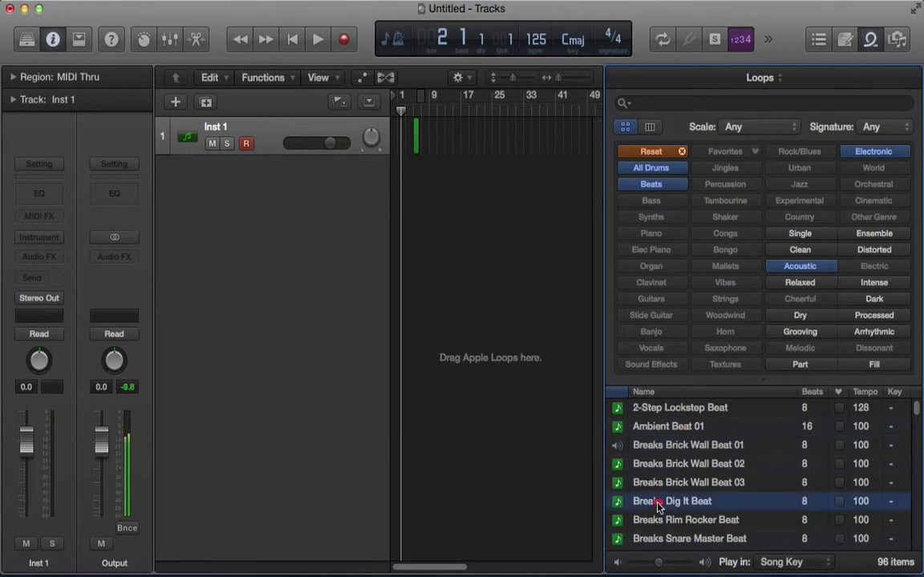
pyautogui.scroll(-5, 661, 457)
pyautogui.click(663, 435)
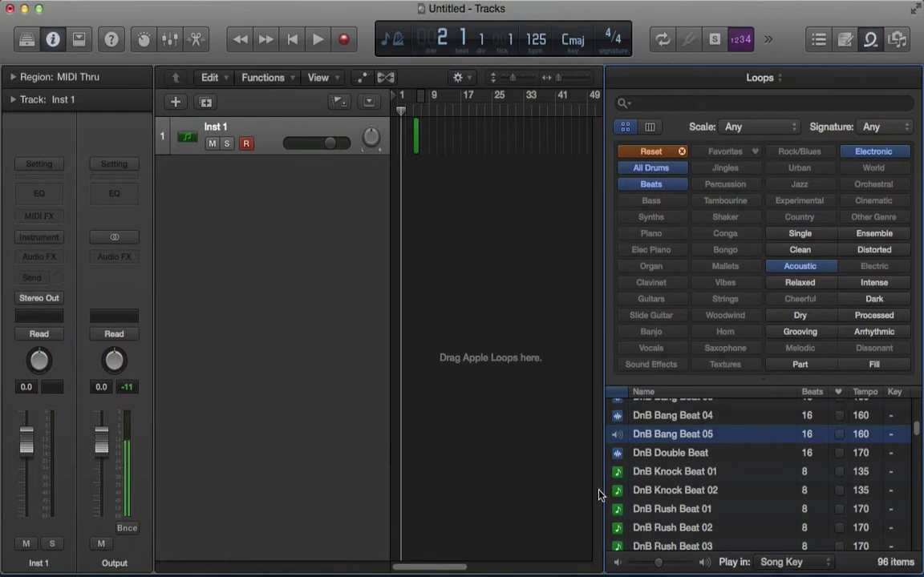
# - Stop the DnB Bang Beat 05 preview and lower the project tempo to 79 bpm
pyautogui.click(632, 440)
pyautogui.moveTo(535, 39); pyautogui.dragTo(535, 93)
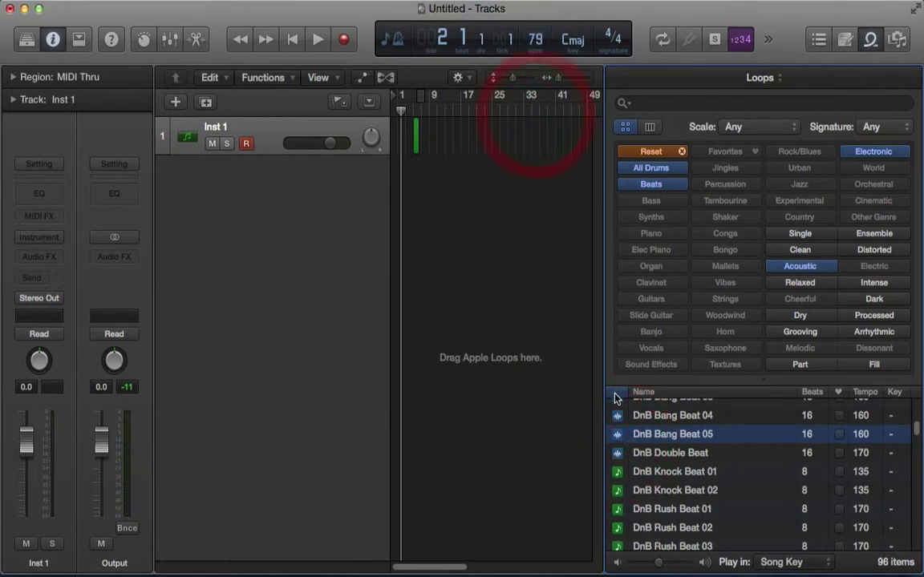
# - Audition DnB Knock Beat 01, stop its preview and look over the neighbouring drum loops in the results
pyautogui.click(619, 474)
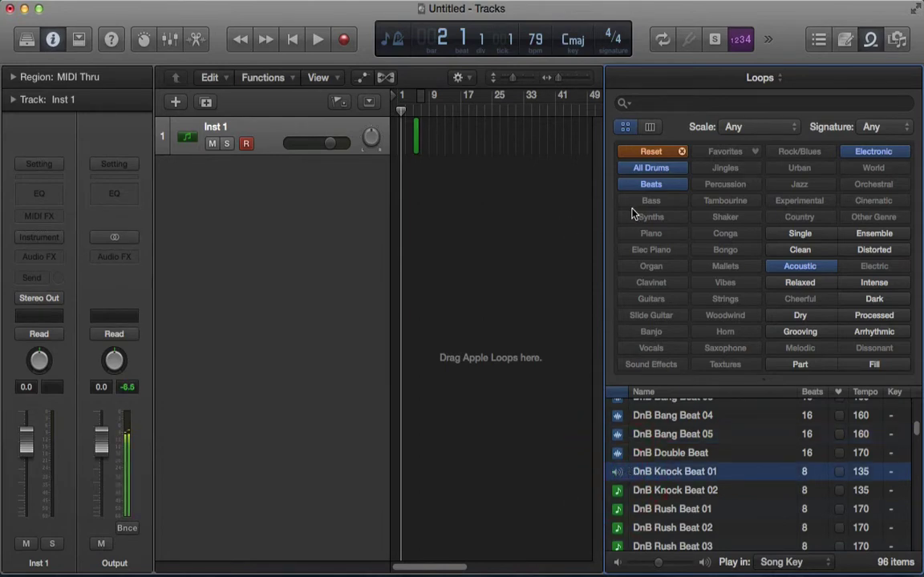
pyautogui.click(622, 474)
pyautogui.scroll(-3, 690, 497)
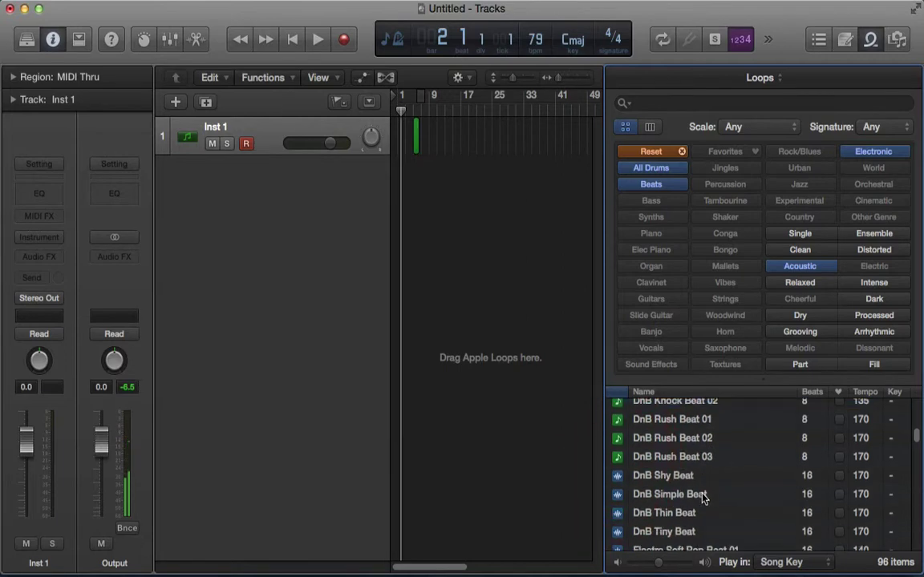
pyautogui.scroll(-3, 694, 514)
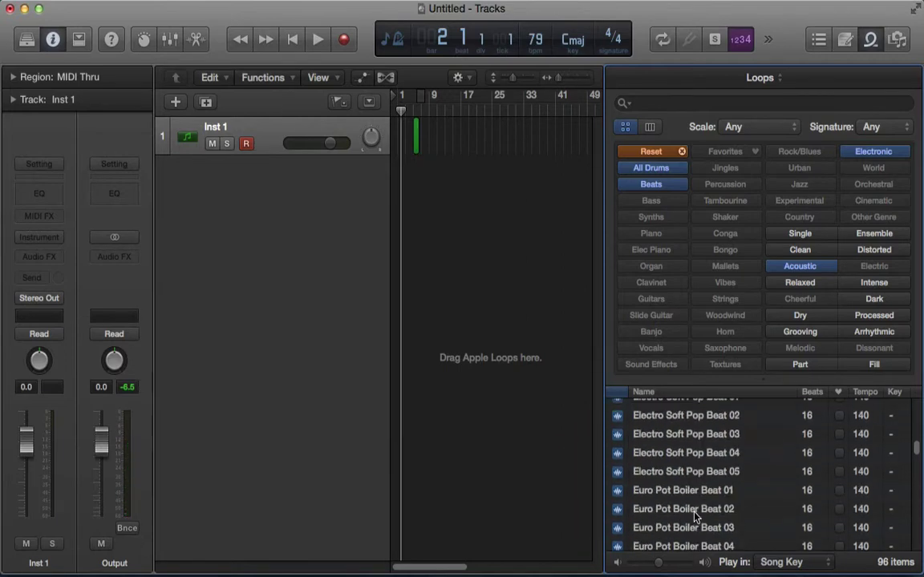
pyautogui.scroll(4, 695, 515)
pyautogui.scroll(2, 696, 517)
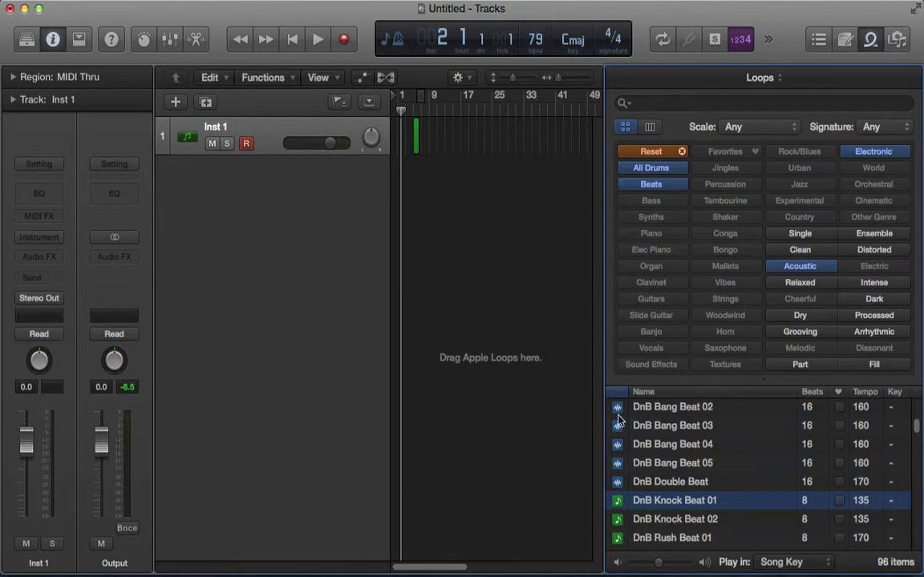
# - Audition Ambient Beat 01 and raise the project tempo to 103 bpm during the preview
pyautogui.scroll(10, 633, 498)
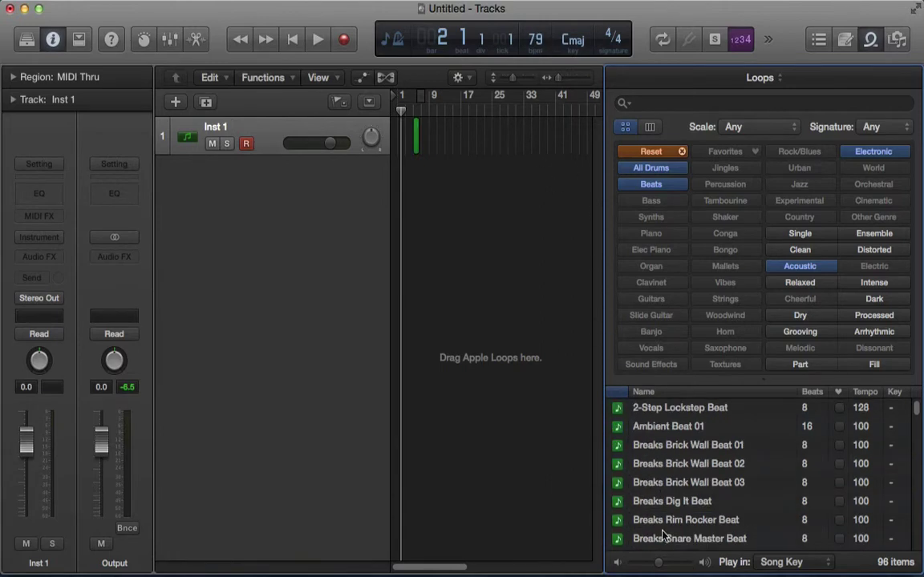
pyautogui.click(617, 426)
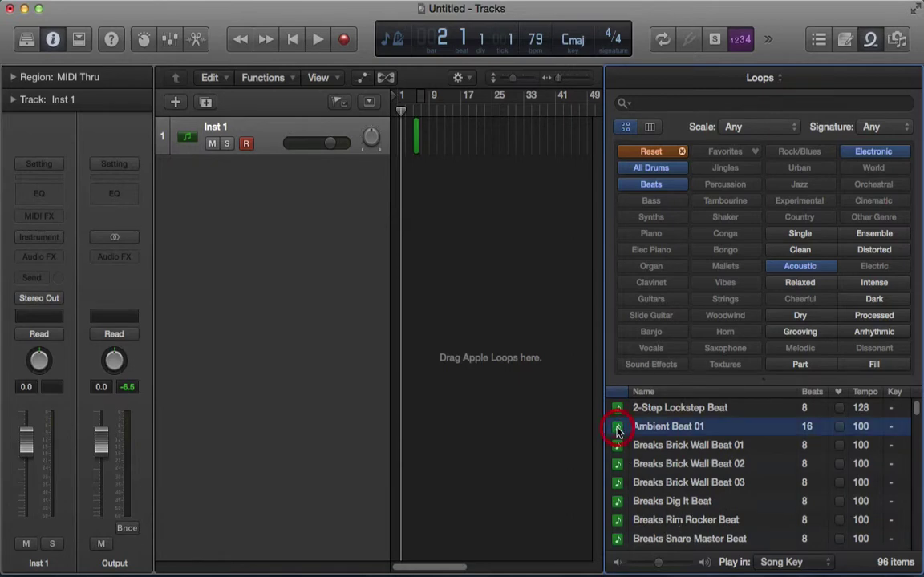
pyautogui.moveTo(535, 49); pyautogui.dragTo(535, 30)
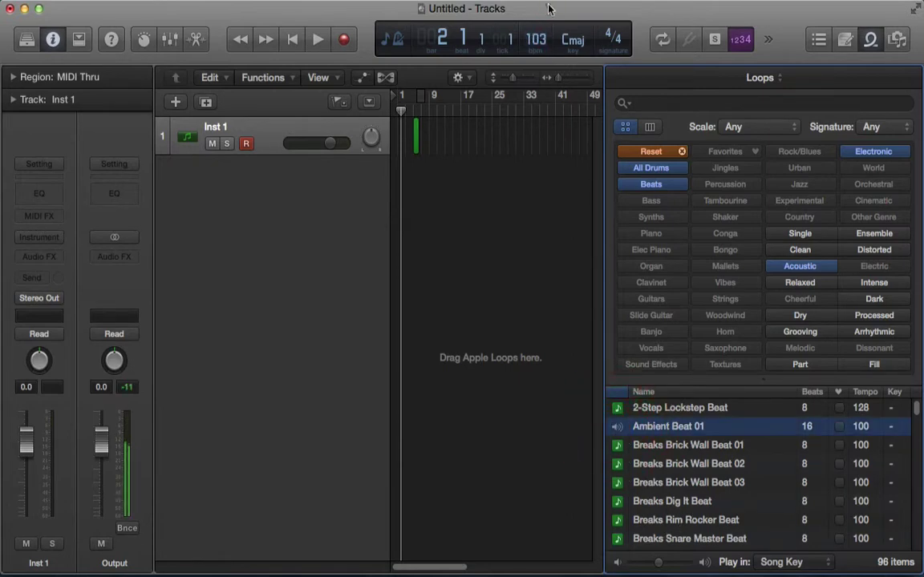
# - Replace the Acoustic and Electronic loop filters with Single, and audition 2-Step Thump Beat 04
pyautogui.click(813, 272)
pyautogui.click(874, 151)
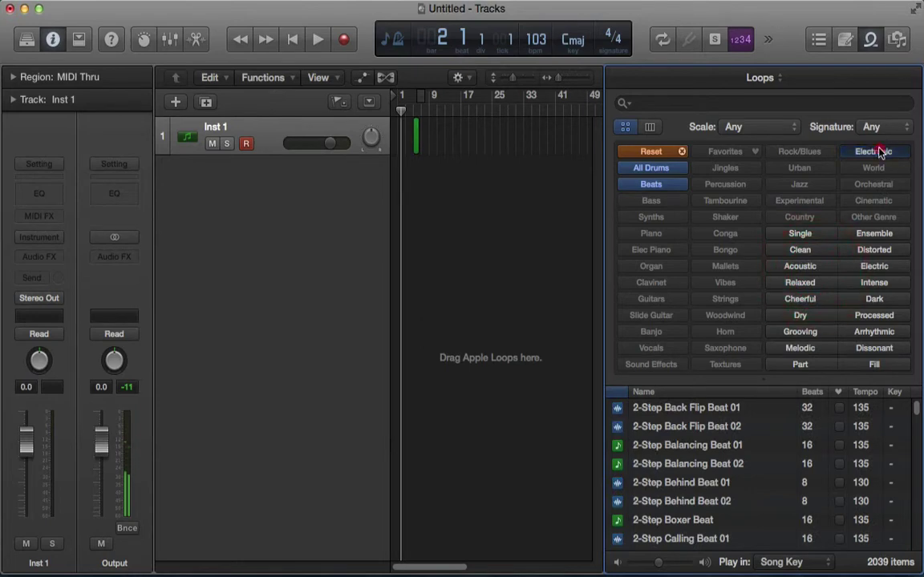
pyautogui.click(802, 233)
pyautogui.click(688, 476)
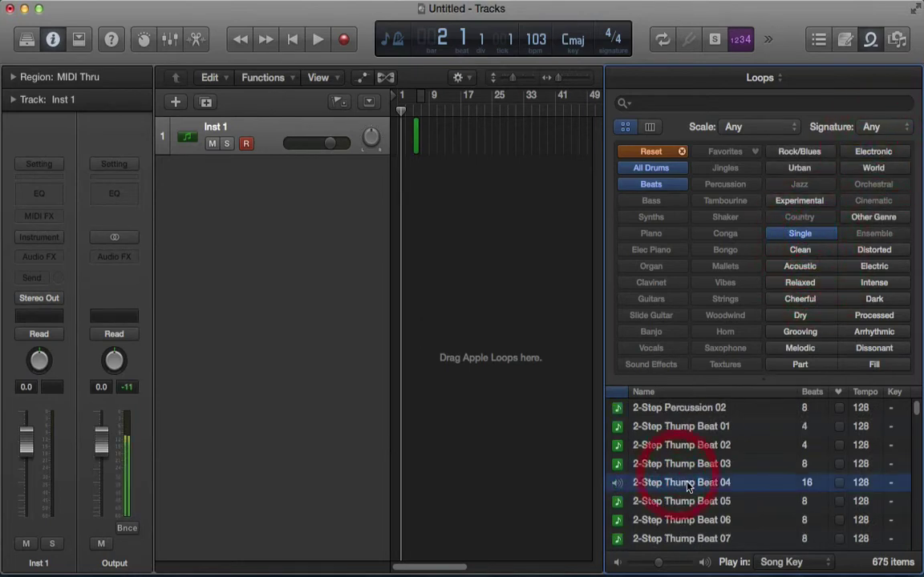
# - Place the 2-Step Thump Beat 04 loop at bar 5 on a new track below Inst 1
pyautogui.scroll(-10, 691, 481)
pyautogui.scroll(-10, 691, 484)
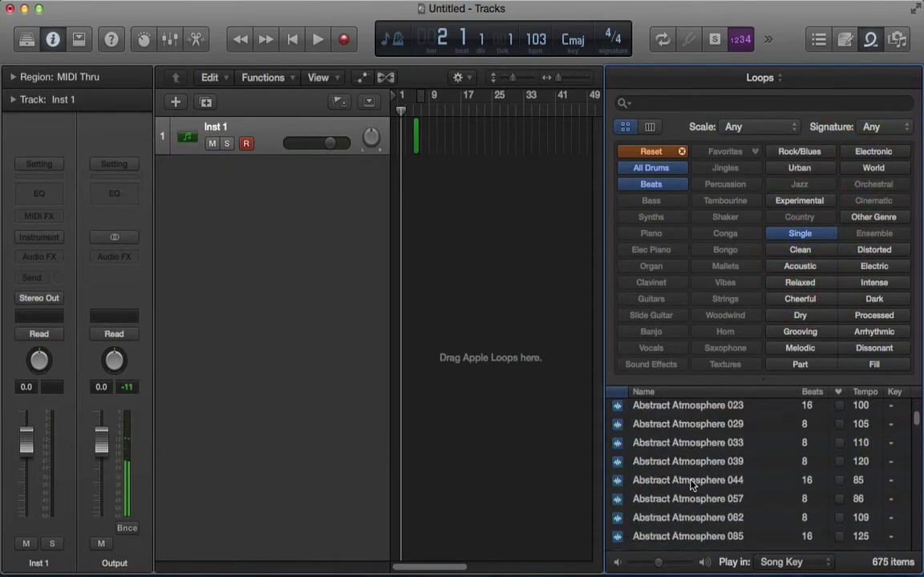
pyautogui.scroll(15, 693, 482)
pyautogui.scroll(5, 694, 480)
pyautogui.click(680, 482)
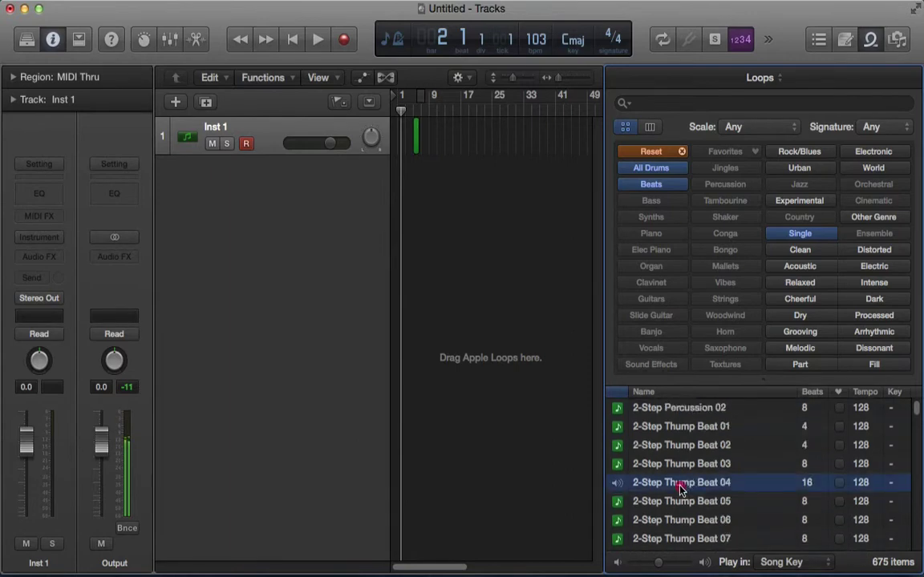
pyautogui.moveTo(681, 481); pyautogui.dragTo(417, 181)
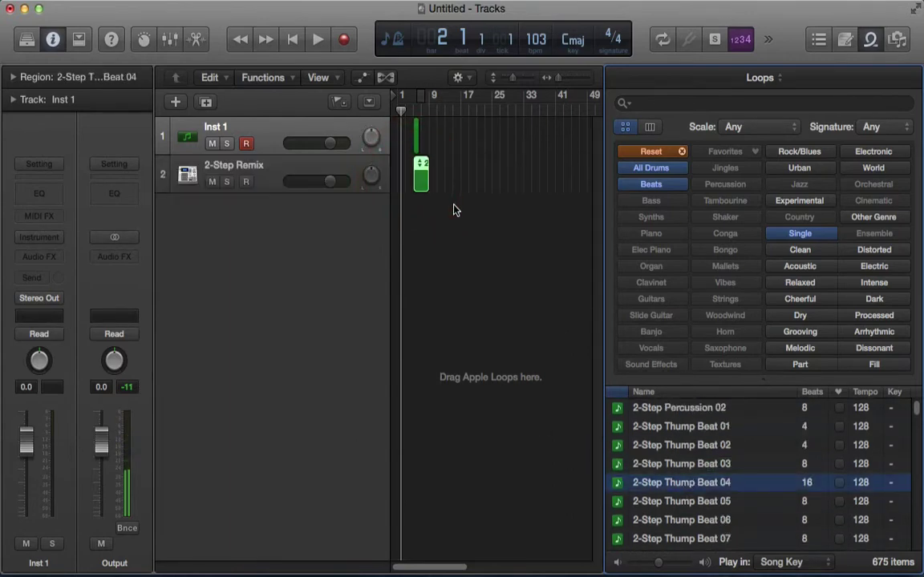
# - Clear the Single, Beats and All Drums filters and filter the loops by Bass
pyautogui.click(794, 234)
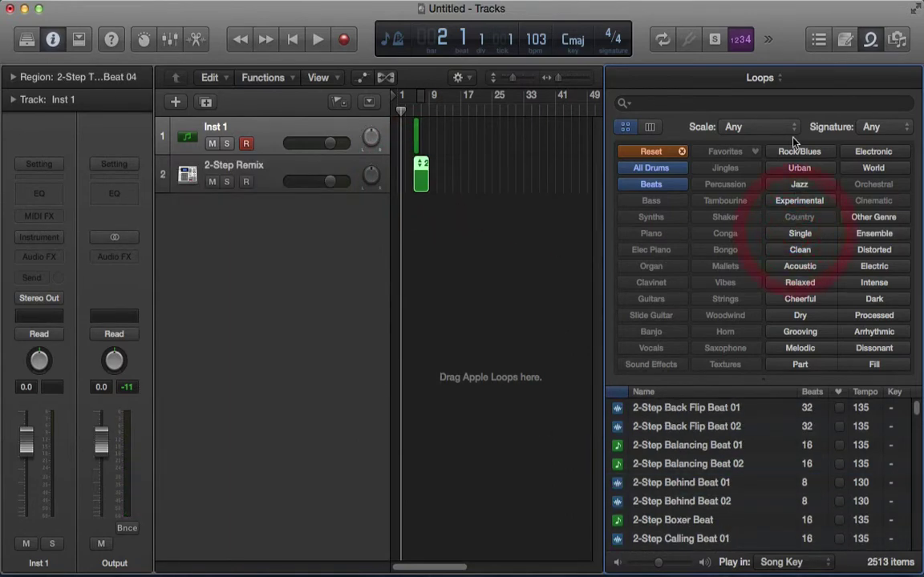
pyautogui.click(674, 186)
pyautogui.click(681, 152)
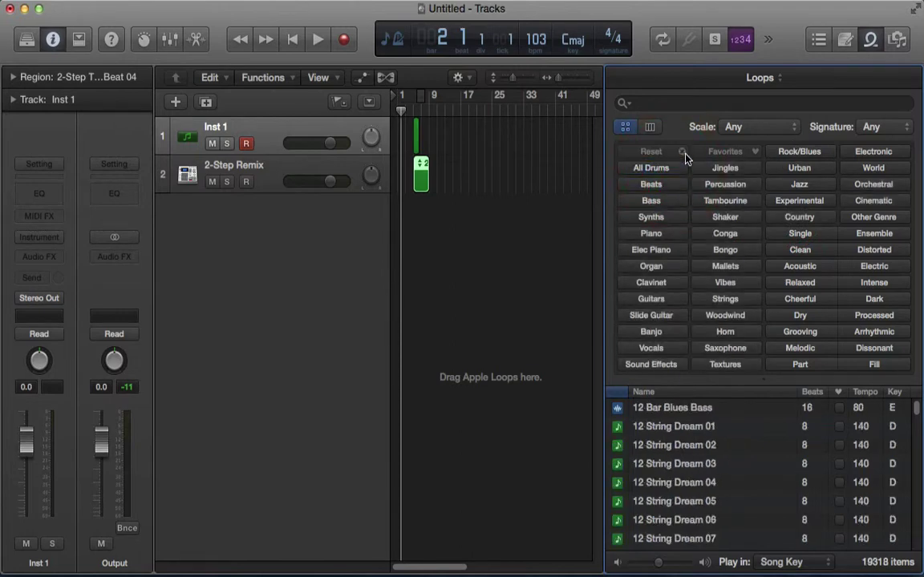
pyautogui.click(672, 205)
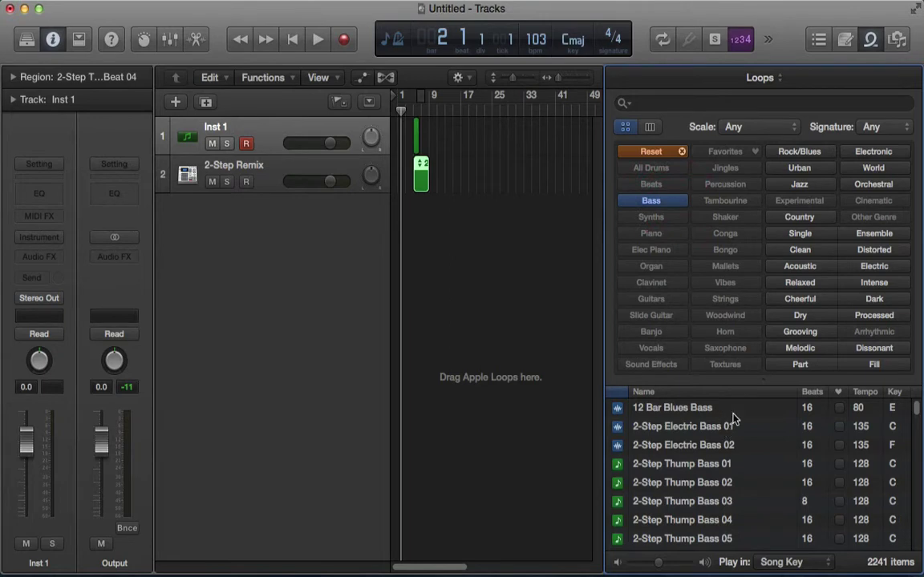
# - Audition 2-Step Thump Bass 02 and another bass loop further down the results
pyautogui.click(689, 487)
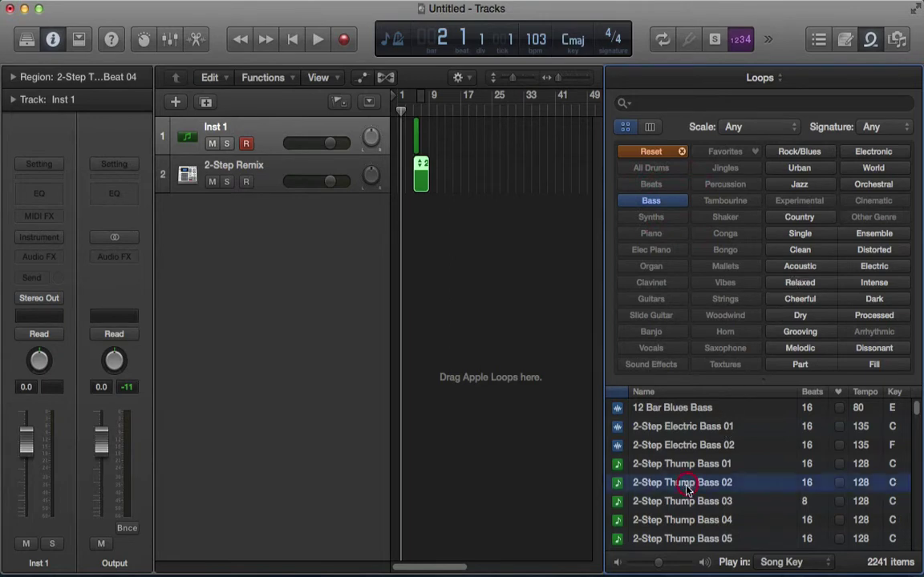
pyautogui.scroll(-3, 697, 513)
pyautogui.click(696, 509)
pyautogui.scroll(-8, 696, 513)
pyautogui.scroll(-5, 696, 513)
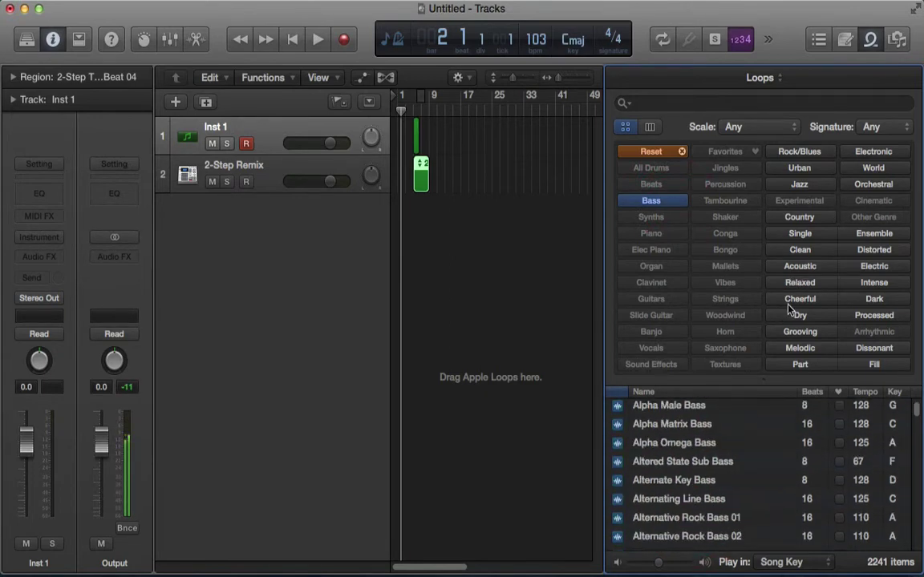
# - Add the Single filter to the bass loops and audition Alternative Rock Bass 02 and 04
pyautogui.click(798, 235)
pyautogui.click(690, 479)
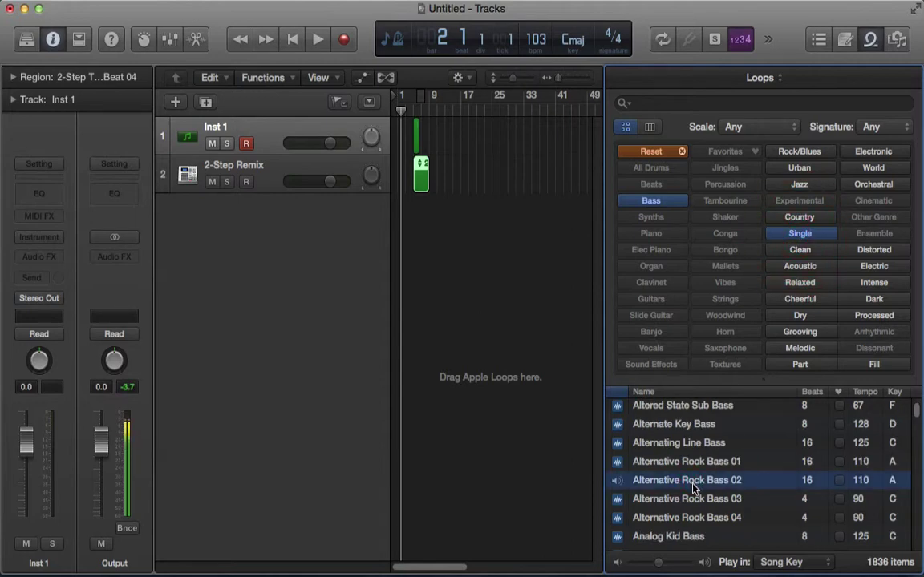
pyautogui.click(701, 518)
pyautogui.scroll(-2, 700, 509)
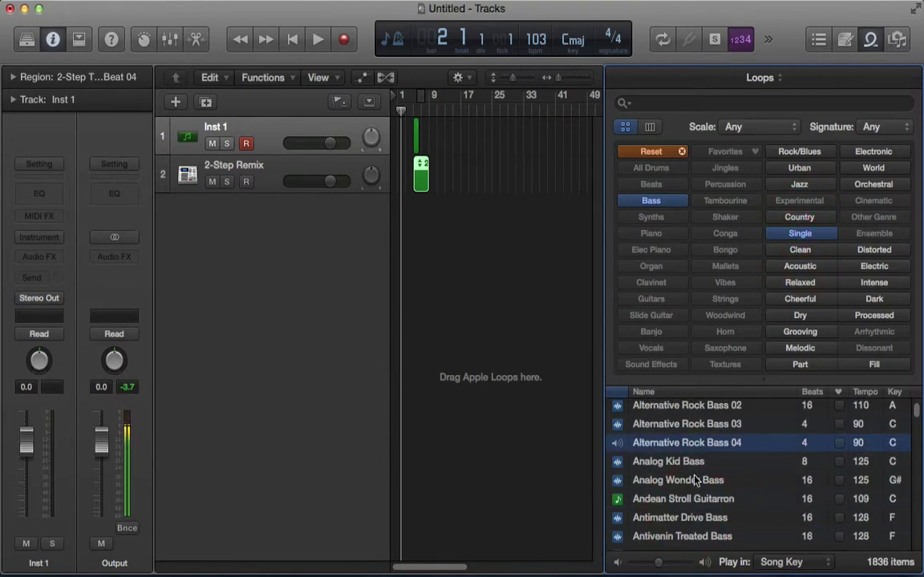
# - Audition Analog Kid Bass, Argentine Tango Bass 02 and Asian Parade Bass 04
pyautogui.click(692, 466)
pyautogui.scroll(-2, 696, 485)
pyautogui.click(701, 495)
pyautogui.scroll(-2, 705, 498)
pyautogui.click(703, 503)
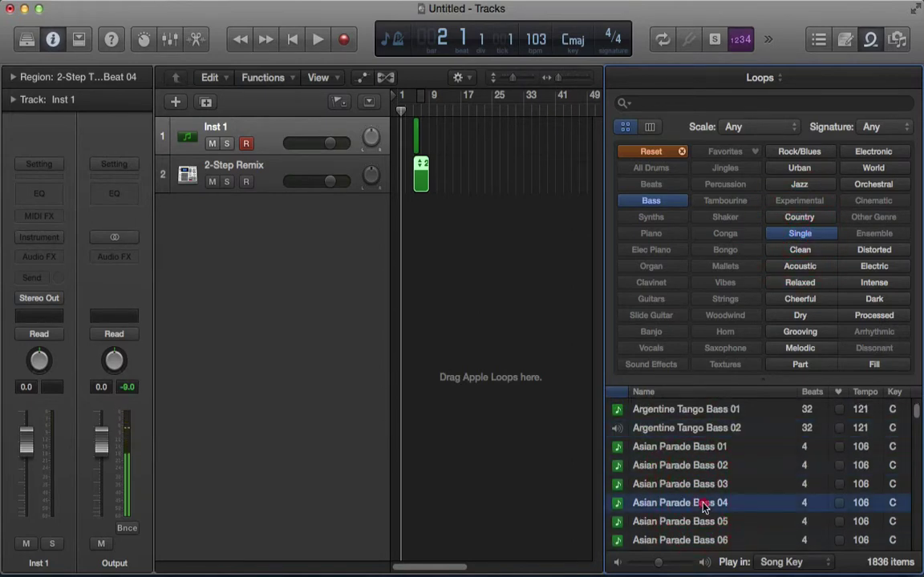
# - Audition further bass loops down the results, including Bavarian Bass 01
pyautogui.scroll(-4, 703, 505)
pyautogui.click(702, 498)
pyautogui.scroll(-2, 701, 499)
pyautogui.click(703, 501)
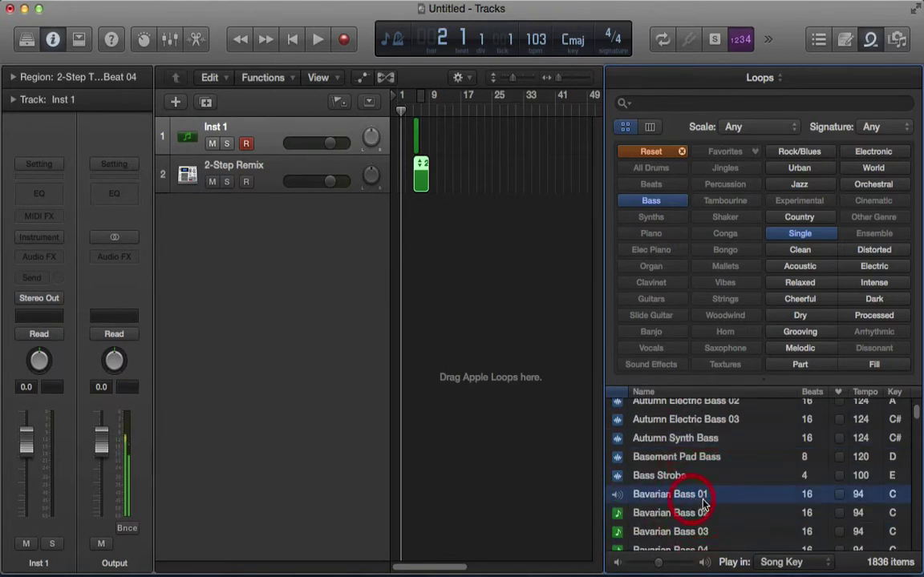
pyautogui.scroll(-2, 703, 503)
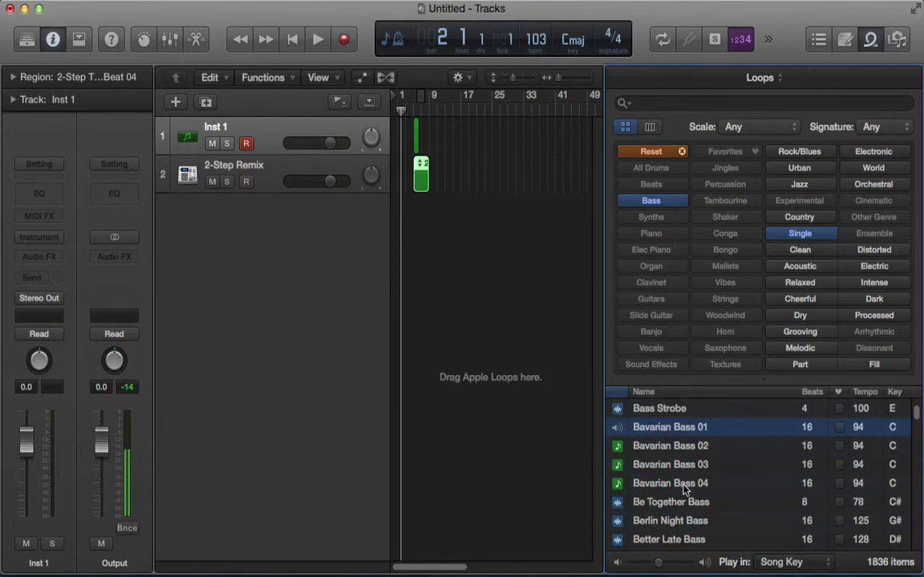
# - Audition Be Together Bass and Better Late Bass, and place Better Late Bass at bar 5 on a new track
pyautogui.click(681, 501)
pyautogui.scroll(-2, 702, 507)
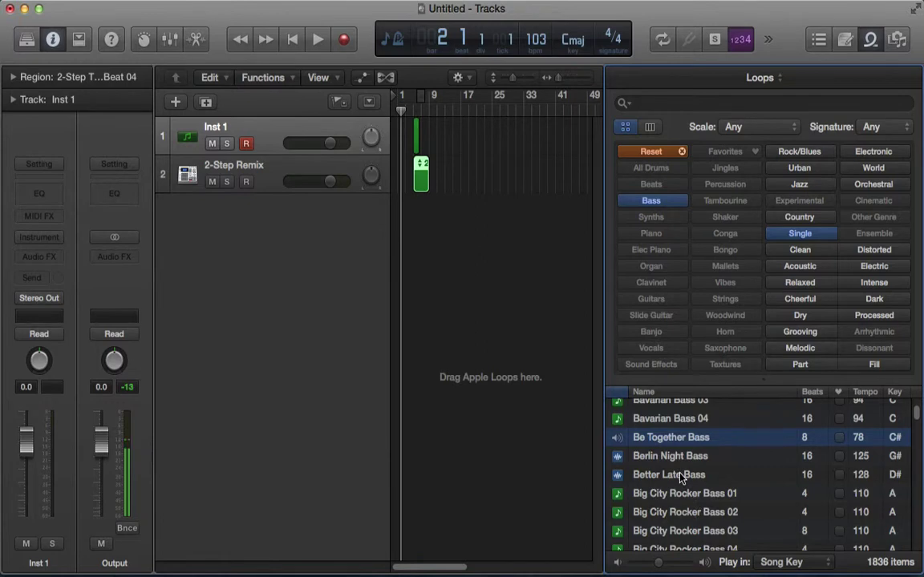
pyautogui.click(680, 476)
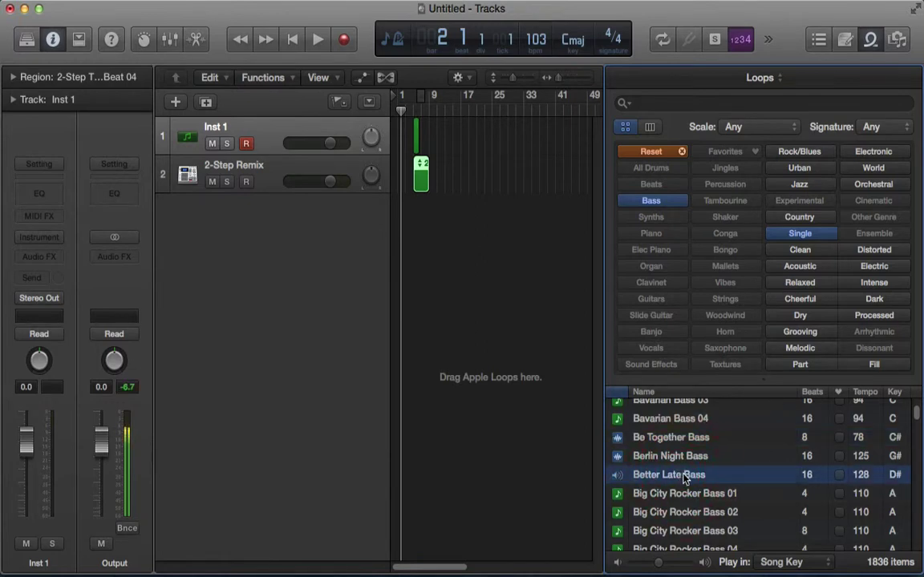
pyautogui.moveTo(684, 478); pyautogui.dragTo(438, 213)
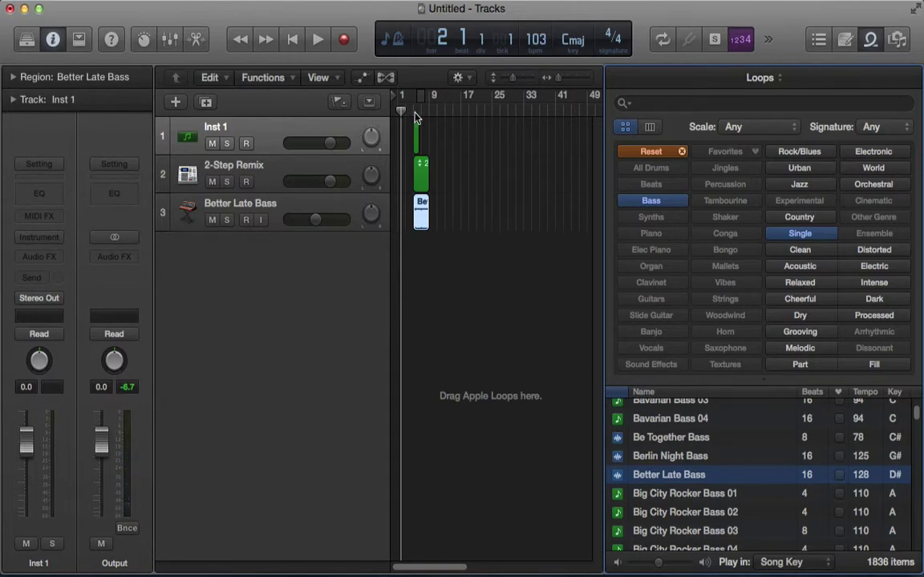
# - Hide the loop browser, enlarge the tracks and play the arrangement from bar 5
pyautogui.moveTo(415, 110); pyautogui.dragTo(414, 145)
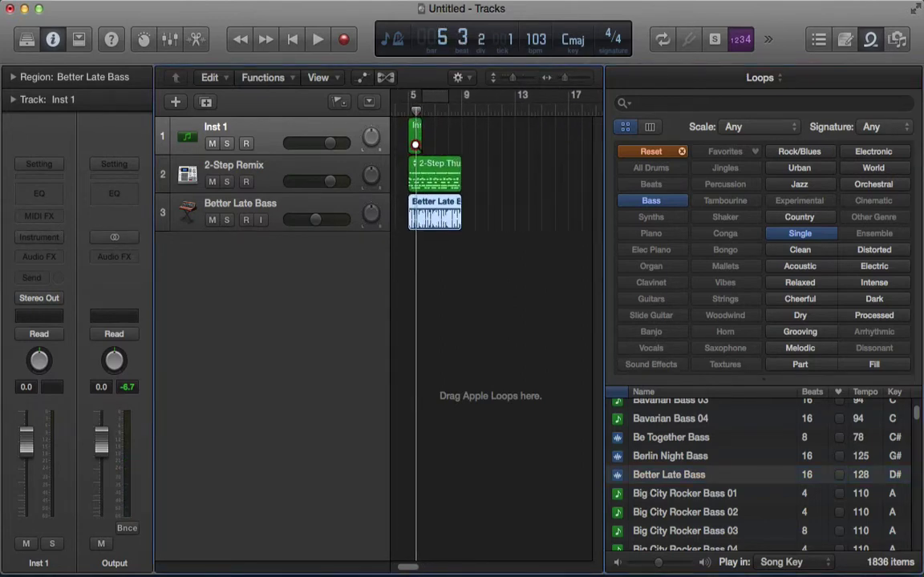
pyautogui.click(870, 40)
pyautogui.moveTo(884, 83); pyautogui.dragTo(834, 80)
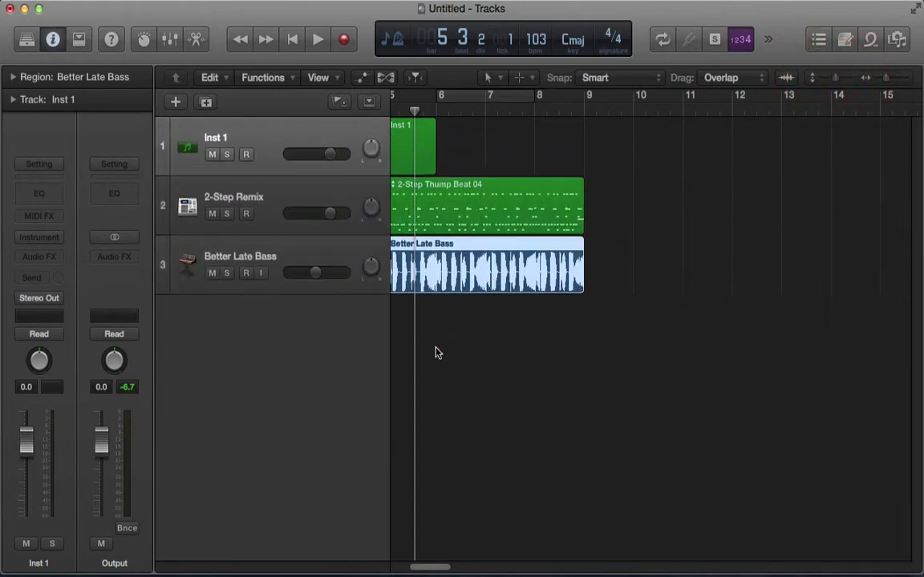
pyautogui.moveTo(439, 346); pyautogui.dragTo(301, 330)
pyautogui.click(594, 106)
pyautogui.press('space')
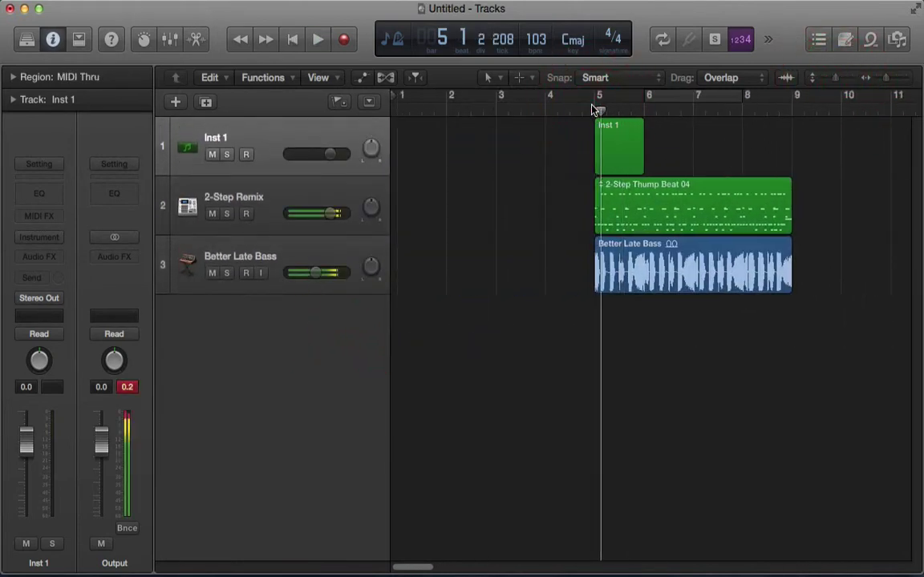
# - Lower the Better Late Bass track's volume slightly and restart playback
pyautogui.moveTo(316, 276); pyautogui.dragTo(305, 273)
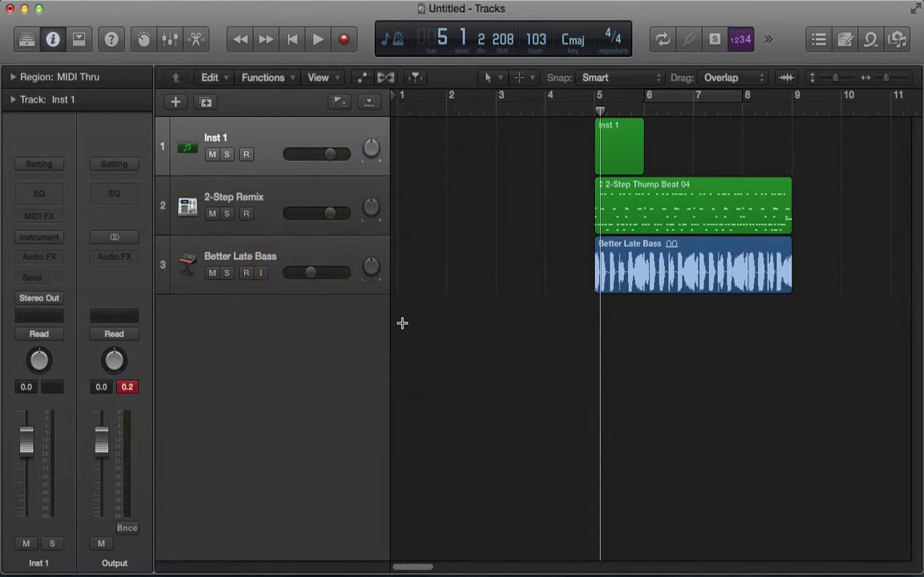
pyautogui.press('super+Right')
pyautogui.press('super+Left')
pyautogui.press('super+Right')
pyautogui.press('super+Right')
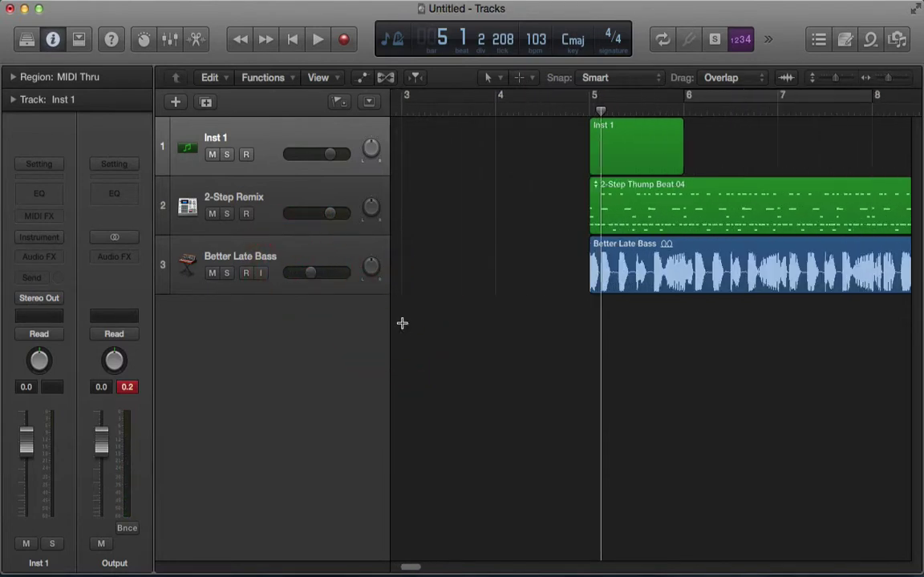
pyautogui.press('super+Left')
pyautogui.press('space')
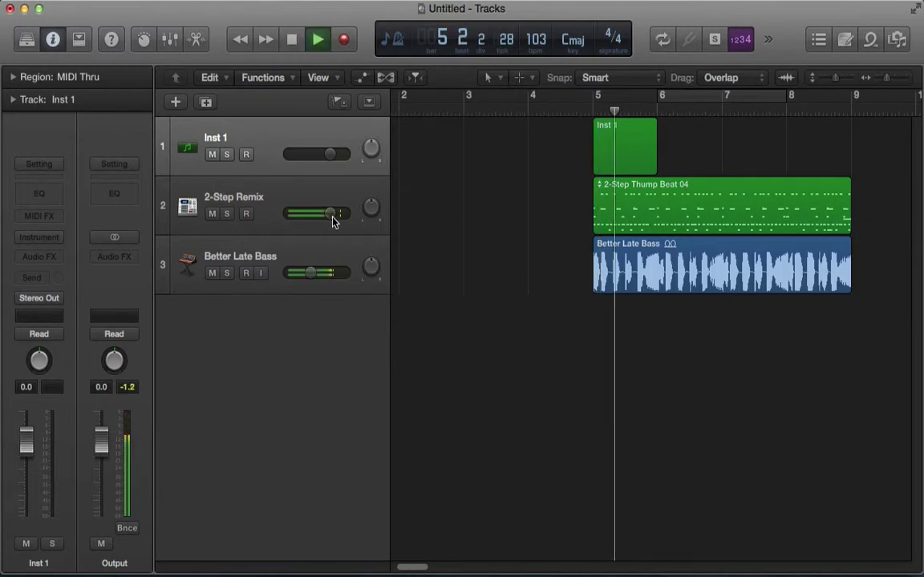
# - Lower the volumes of the 2-Step Remix and Better Late Bass tracks during playback to balance them
pyautogui.moveTo(330, 213); pyautogui.dragTo(293, 202)
pyautogui.moveTo(307, 273); pyautogui.dragTo(296, 271)
pyautogui.moveTo(315, 217); pyautogui.dragTo(309, 212)
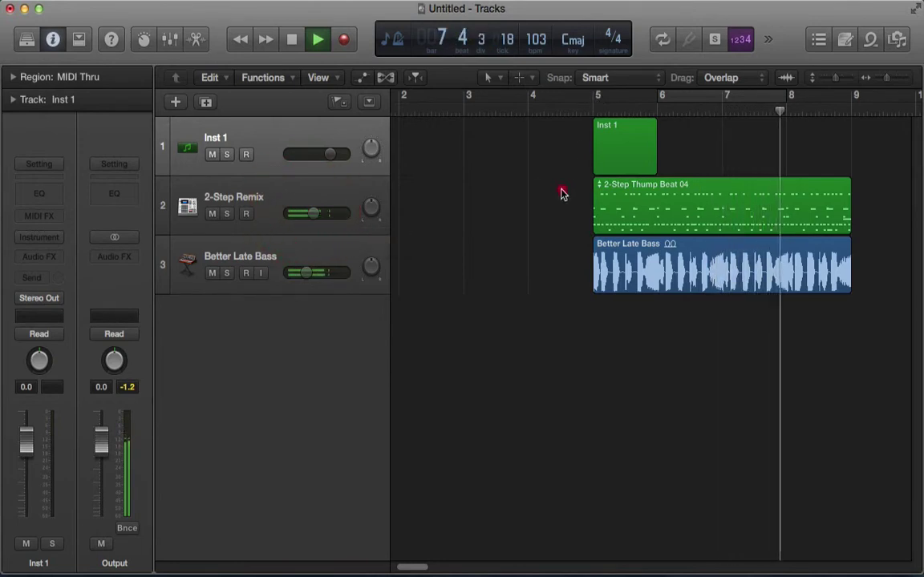
# - Set the cycle range to the 2-Step Thump Beat 04 region, listen to the loop and stop playback
pyautogui.click(661, 221)
pyautogui.press('u')
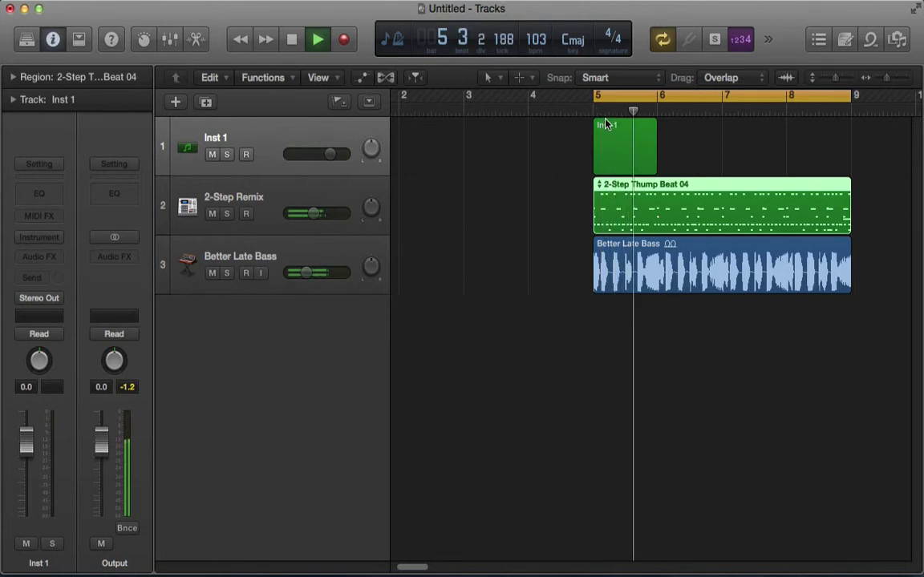
pyautogui.click(291, 40)
# - Reopen the loop browser and remove the Single and Bass filters
pyautogui.press('o')
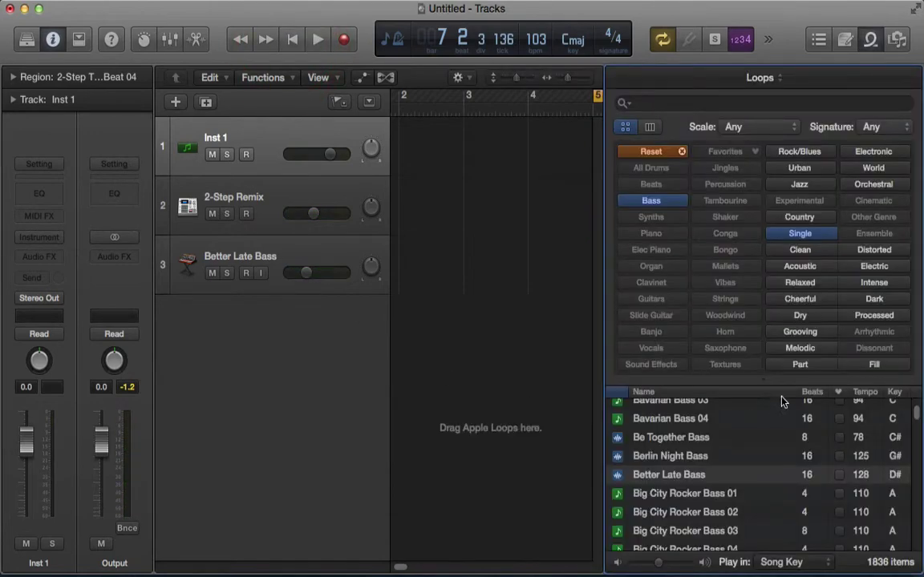
pyautogui.click(778, 235)
pyautogui.click(651, 200)
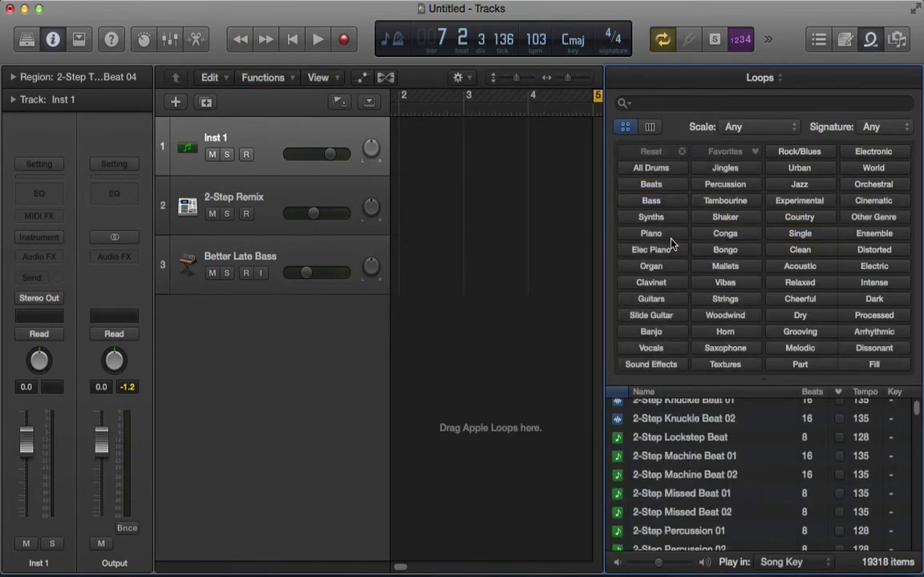
# - Filter the loops by Piano and audition Blues Bar Piano 07 and Brazilian Bossa Piano 01
pyautogui.click(667, 236)
pyautogui.scroll(-4, 636, 428)
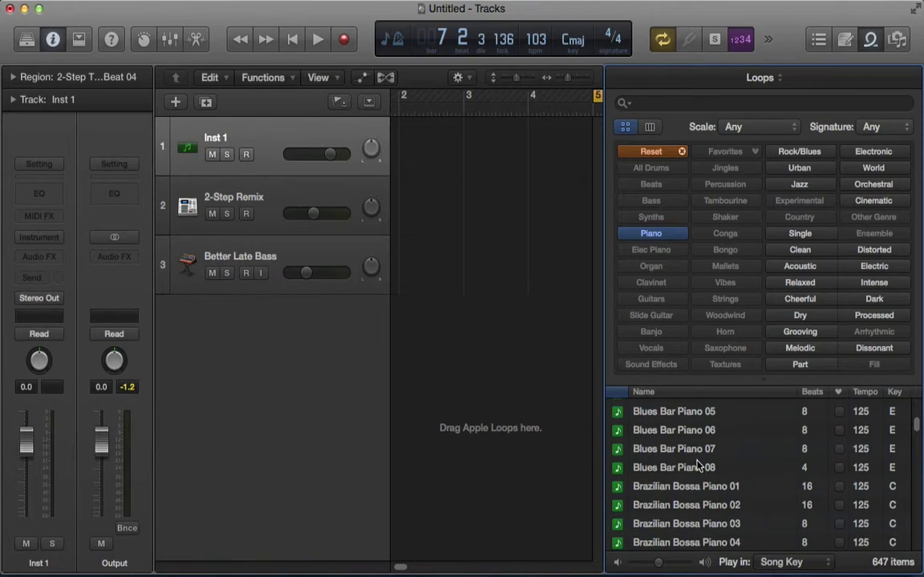
pyautogui.click(698, 455)
pyautogui.click(697, 456)
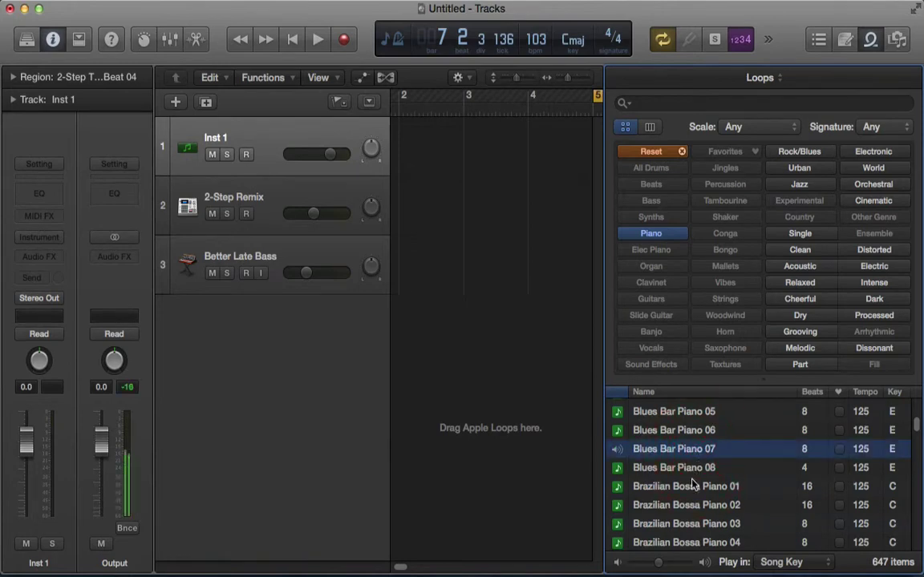
pyautogui.click(693, 486)
pyautogui.scroll(-1, 693, 489)
pyautogui.scroll(-5, 699, 504)
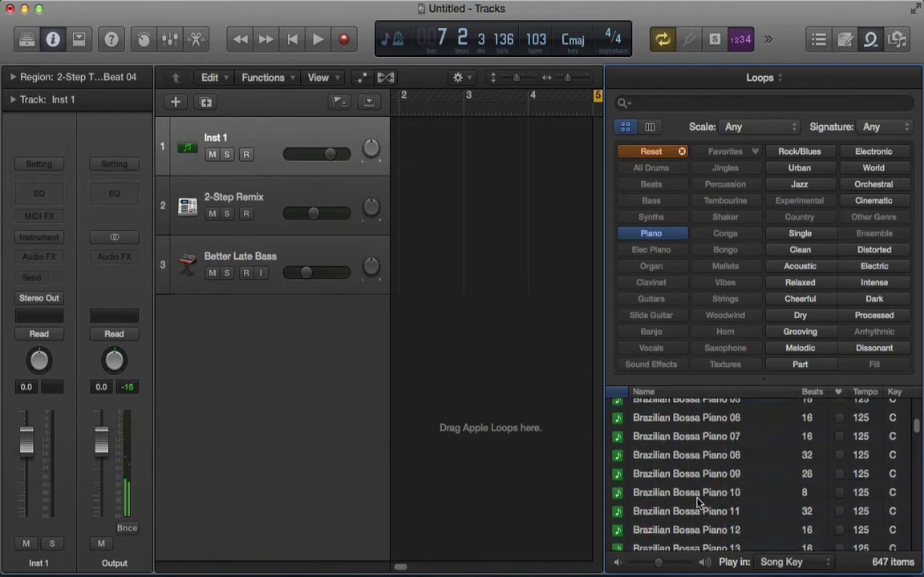
# - Set the loop scale filter to Minor and audition Classical Piano Right 94 and Classical Piano Right 96
pyautogui.click(746, 126)
pyautogui.click(754, 142)
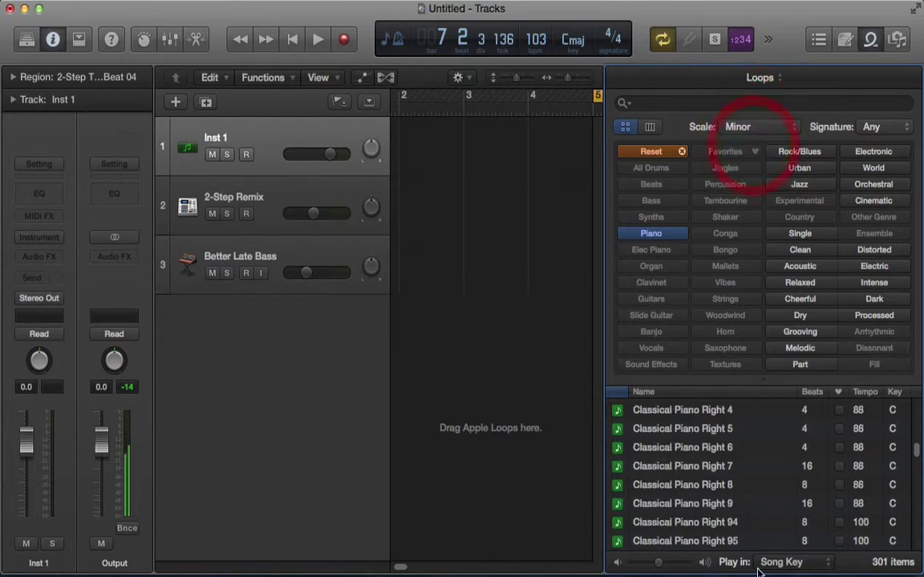
pyautogui.click(693, 522)
pyautogui.scroll(-2, 696, 521)
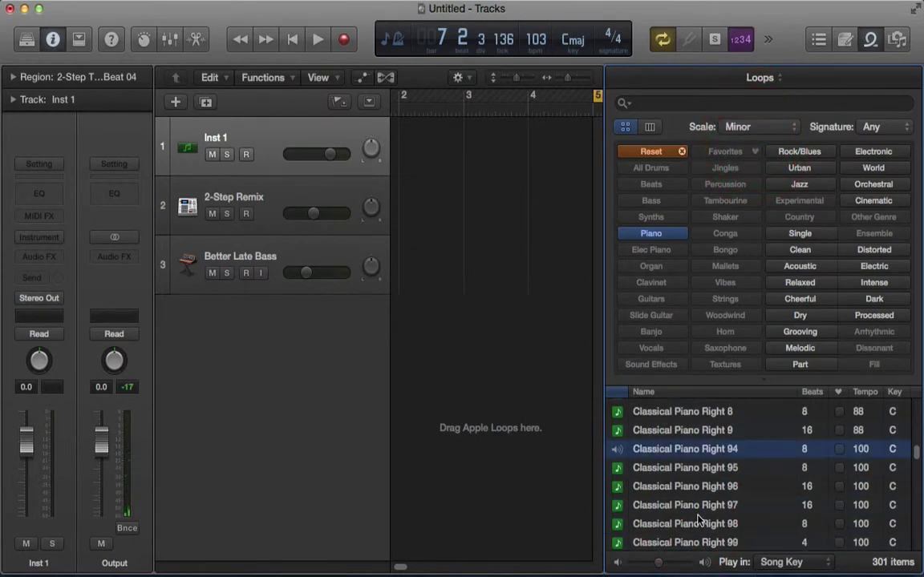
pyautogui.click(691, 486)
pyautogui.scroll(-2, 708, 509)
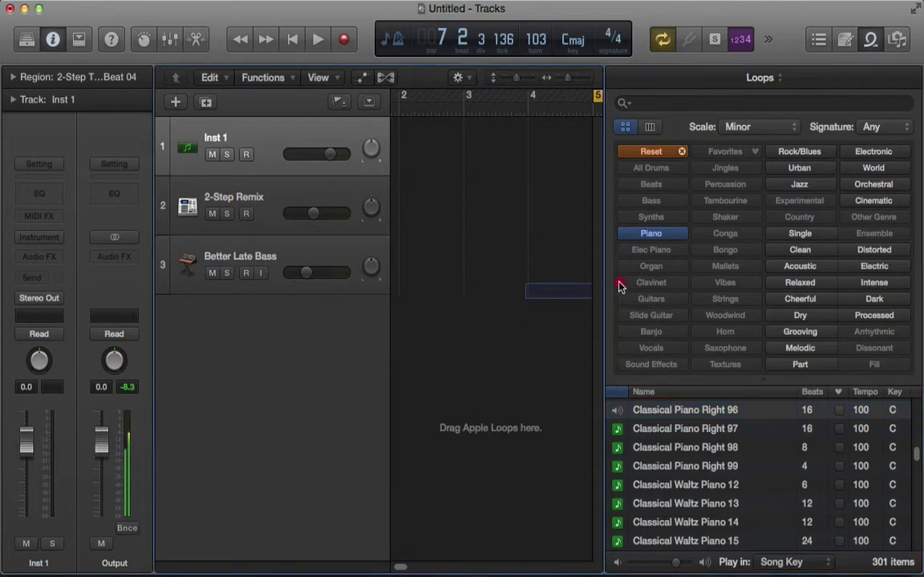
# - Play the arrangement from bar 5 while auditioning the Classical Piano Right 96 loop against it, and stop playback
pyautogui.moveTo(619, 282); pyautogui.dragTo(614, 283)
pyautogui.moveTo(479, 343); pyautogui.dragTo(379, 328)
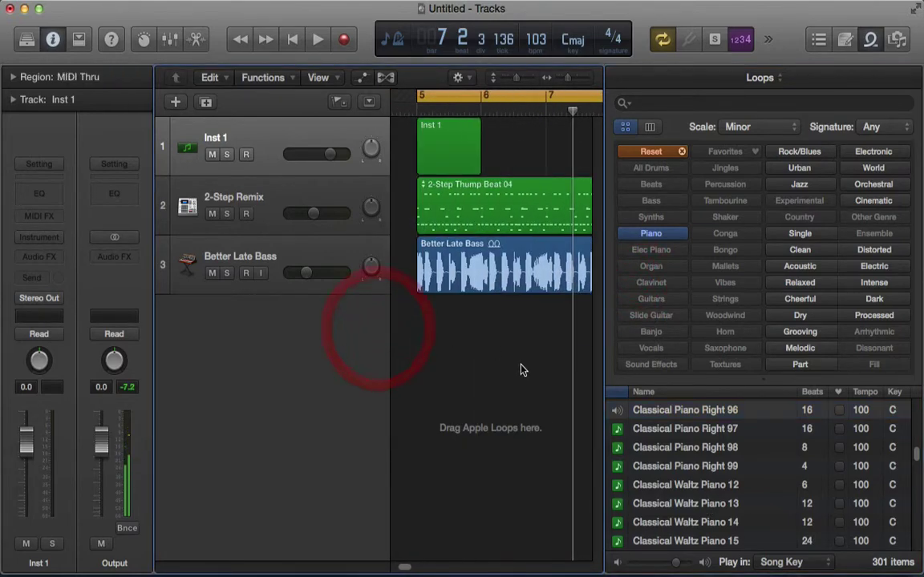
pyautogui.click(617, 411)
pyautogui.click(480, 356)
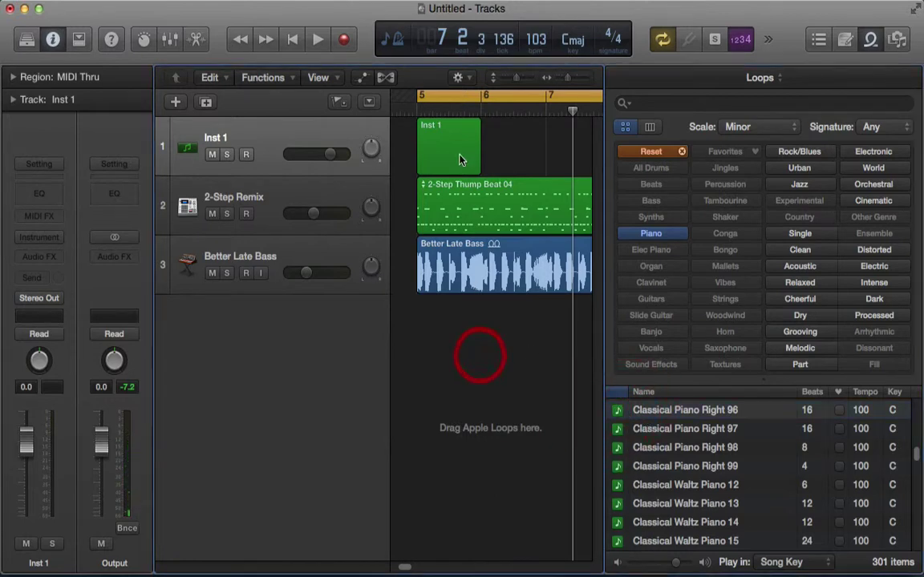
pyautogui.click(419, 109)
pyautogui.press('space')
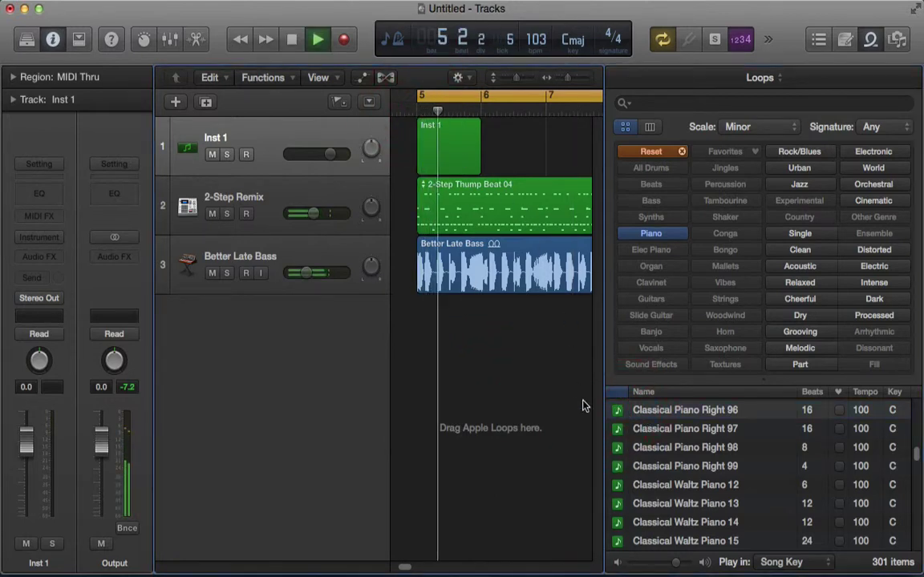
pyautogui.click(615, 412)
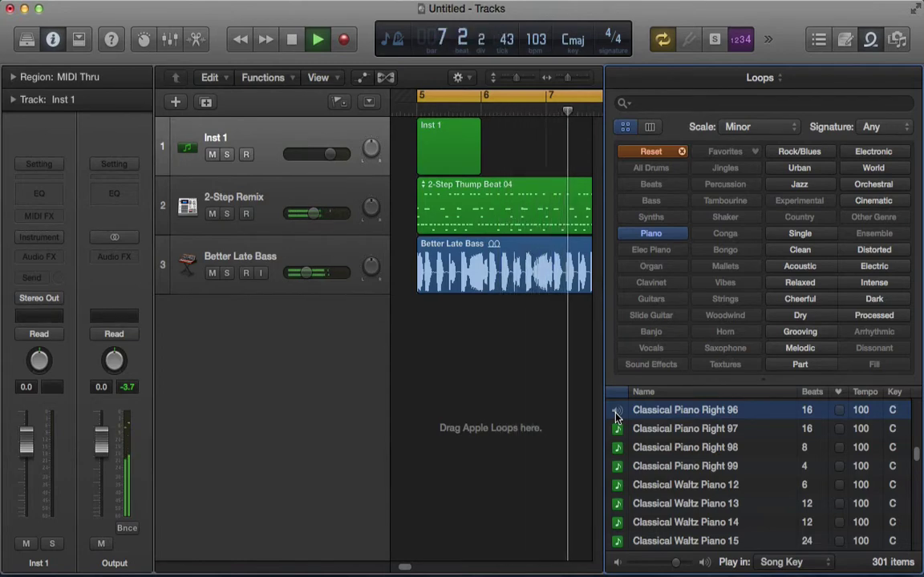
pyautogui.click(617, 413)
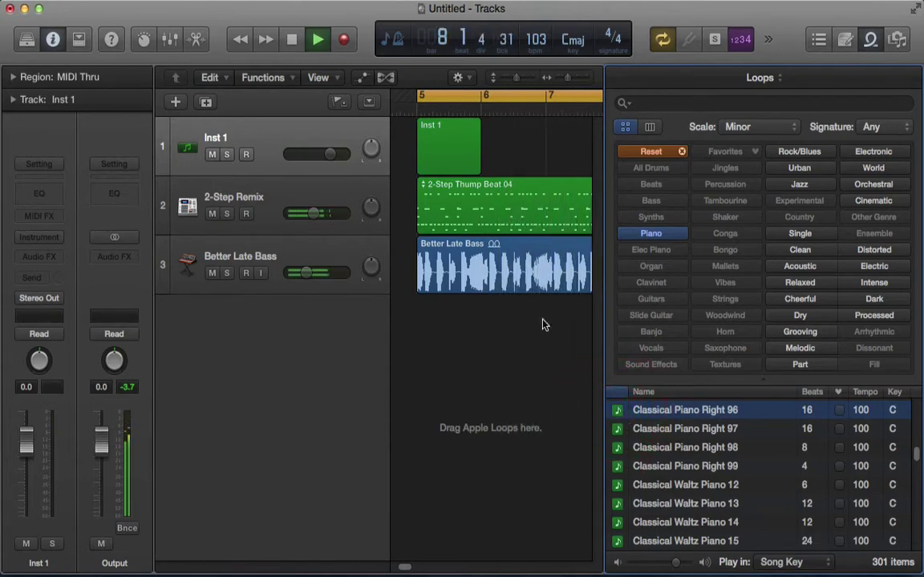
pyautogui.click(294, 39)
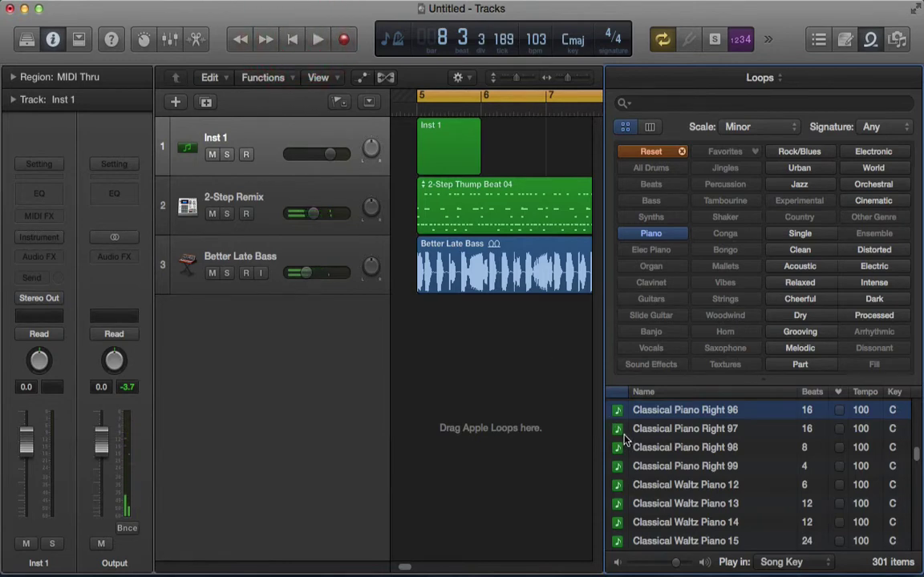
# - Add the Classical Piano Right 97 loop to a new track at bar 5 and play the arrangement from there to hear it
pyautogui.click(618, 430)
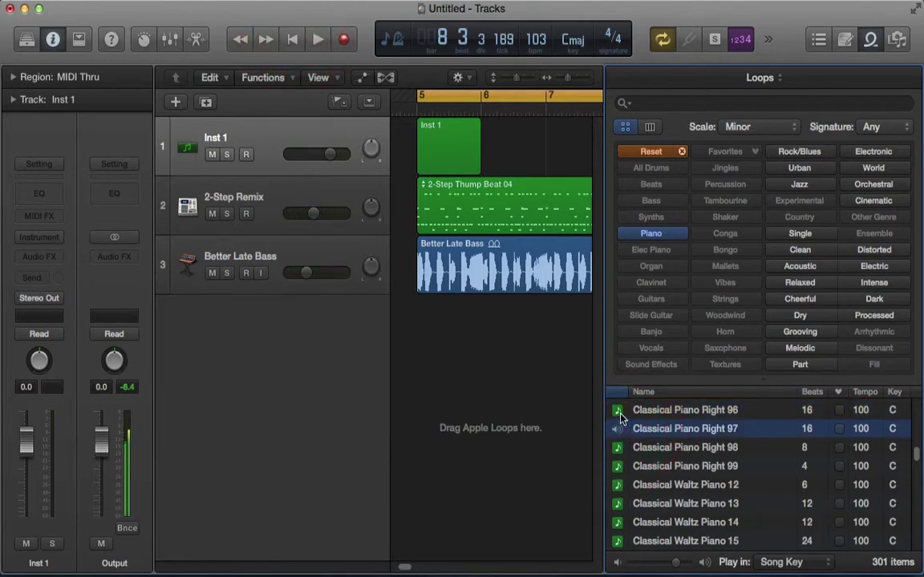
pyautogui.moveTo(622, 431); pyautogui.dragTo(431, 323)
pyautogui.click(407, 112)
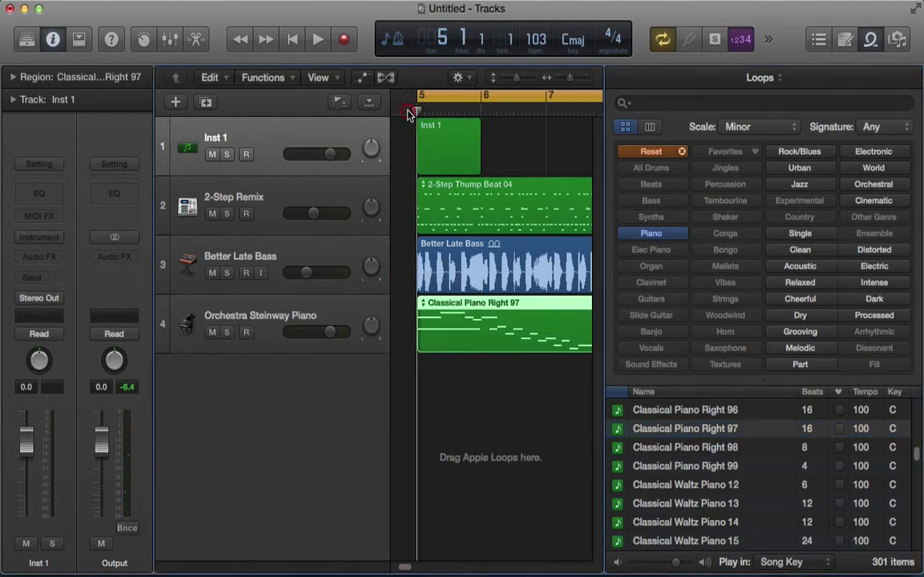
pyautogui.press('space')
pyautogui.click(513, 444)
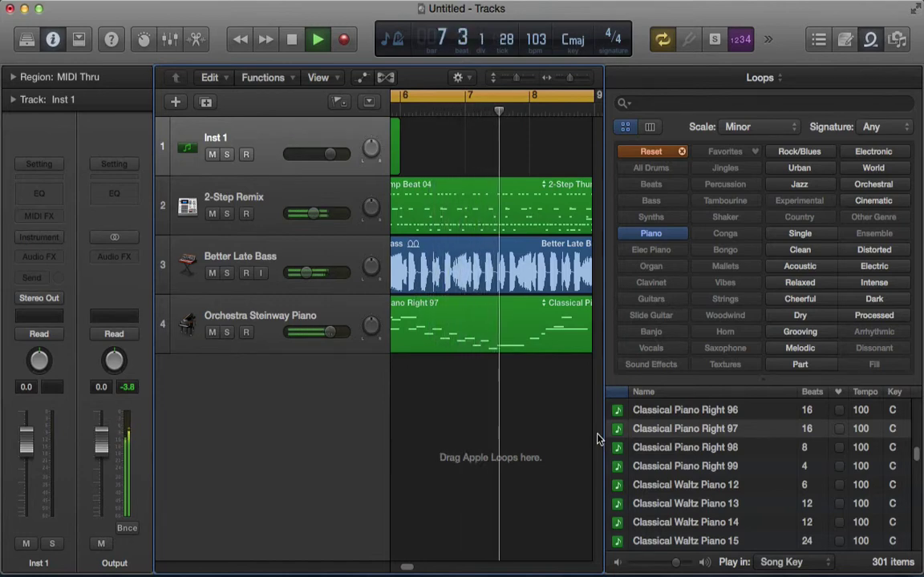
pyautogui.moveTo(586, 433)
pyautogui.mouseDown()
pyautogui.moveTo(615, 428)
pyautogui.moveTo(599, 430)
pyautogui.mouseUp()
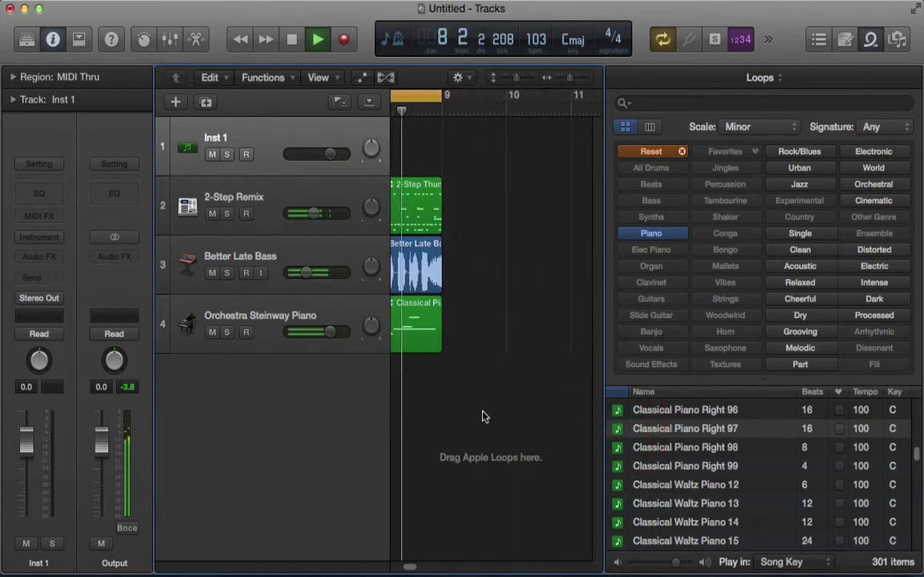
pyautogui.moveTo(451, 403); pyautogui.dragTo(388, 395)
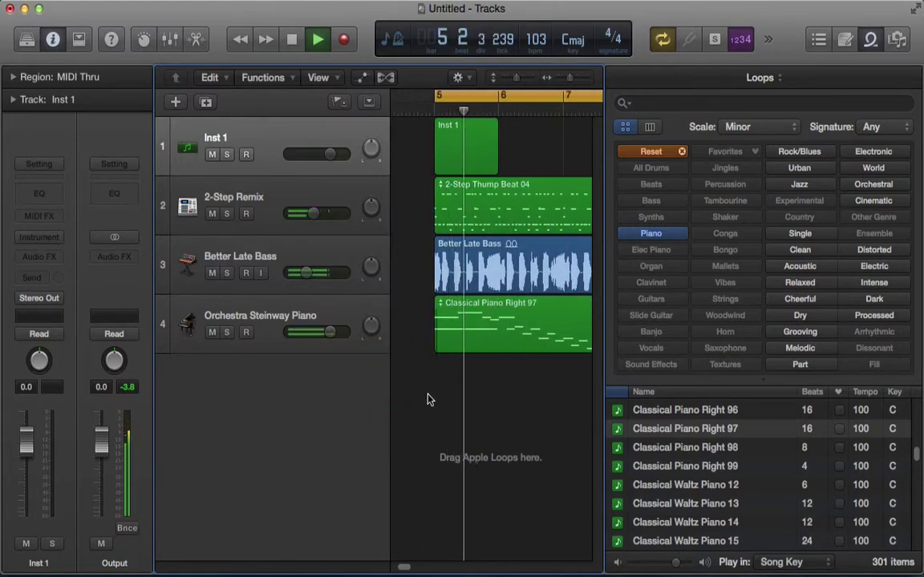
pyautogui.click(292, 39)
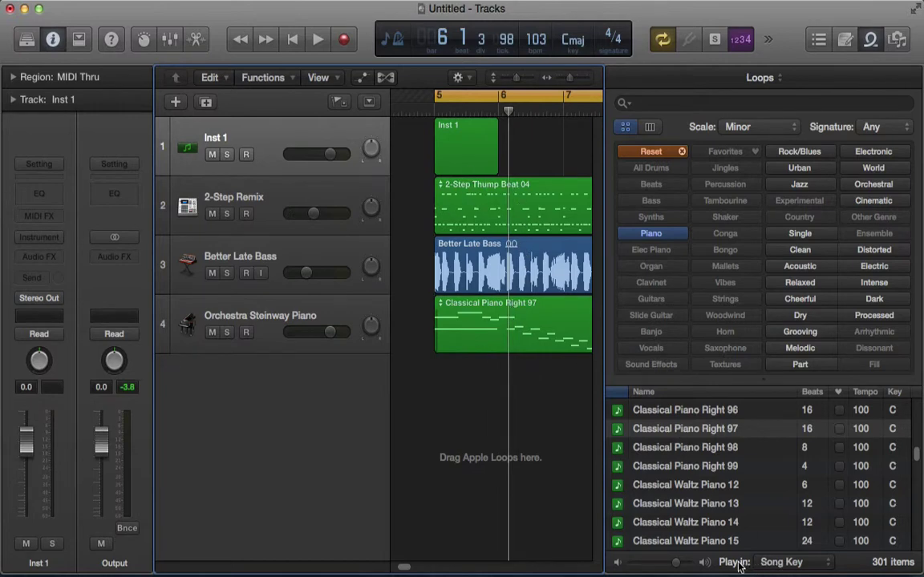
# - Mute the Orchestra Steinway Piano track and audition the Breathless Piano loop in the song key
pyautogui.click(794, 564)
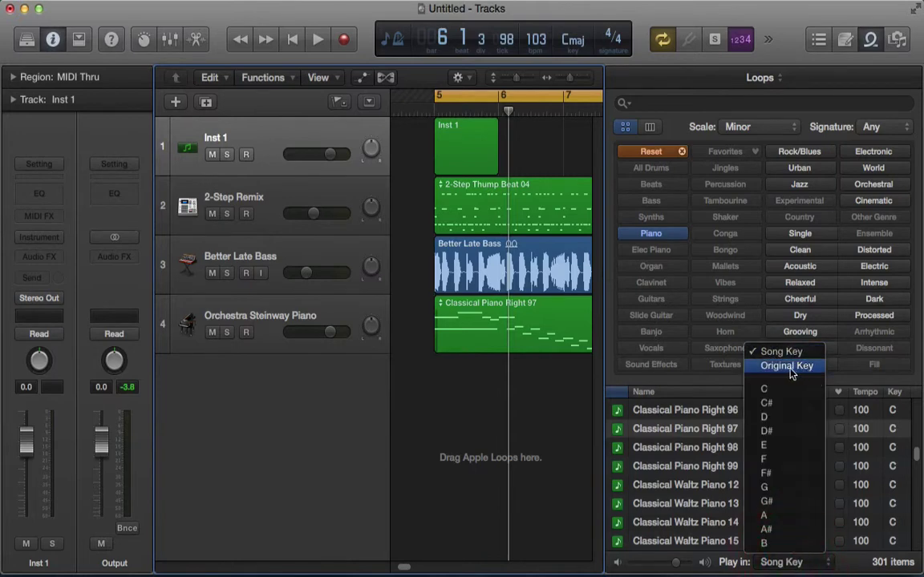
pyautogui.click(919, 451)
pyautogui.moveTo(918, 457); pyautogui.dragTo(919, 430)
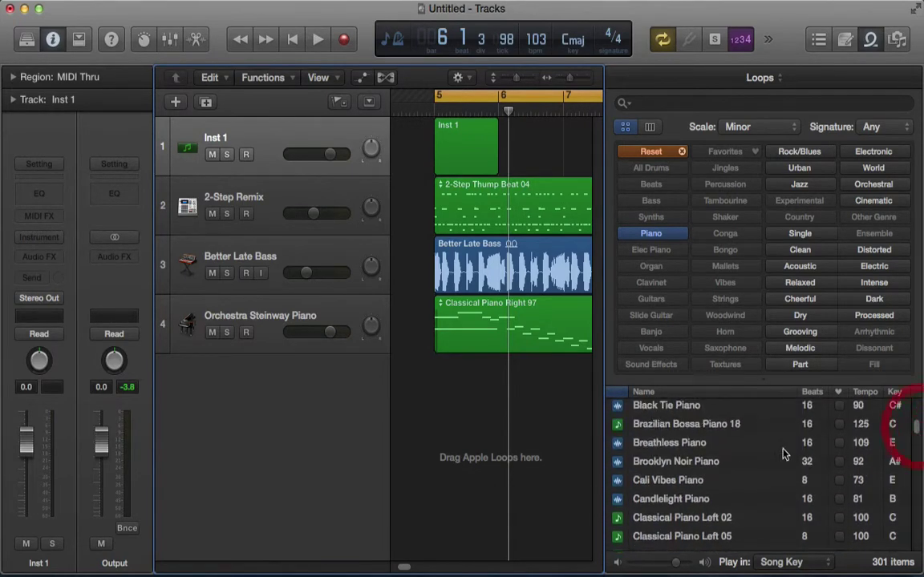
pyautogui.click(212, 331)
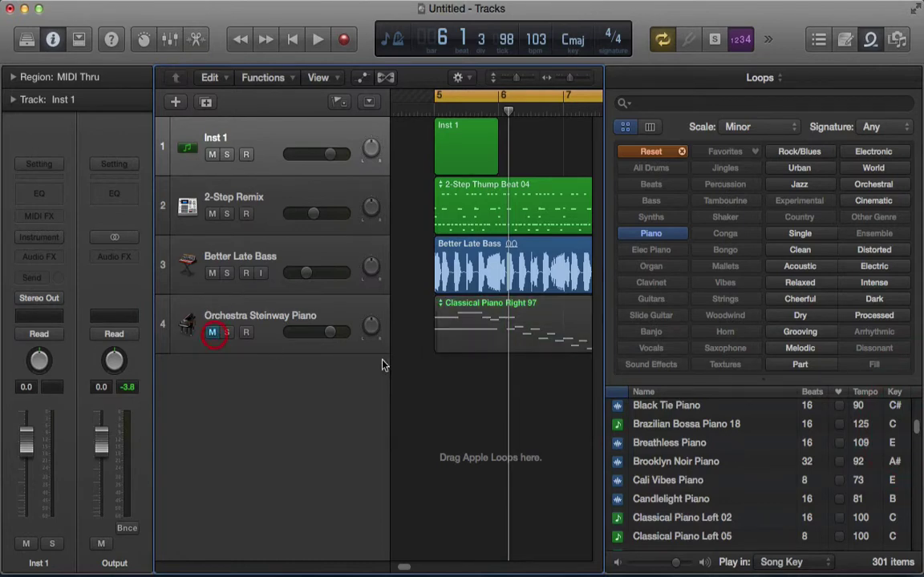
pyautogui.click(653, 446)
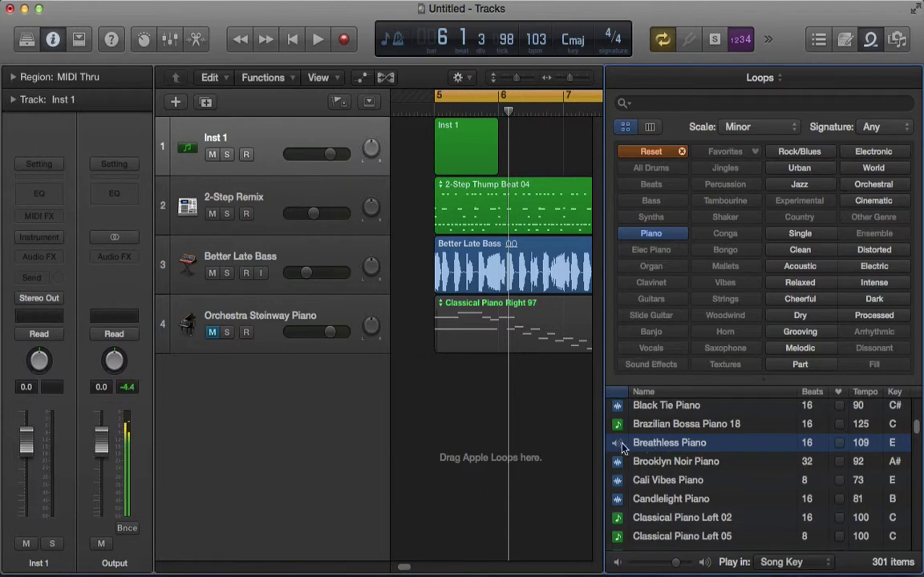
pyautogui.click(622, 446)
# - Set the loop previews to play in Original Key and audition the Breathless Piano loop
pyautogui.click(782, 562)
pyautogui.click(786, 367)
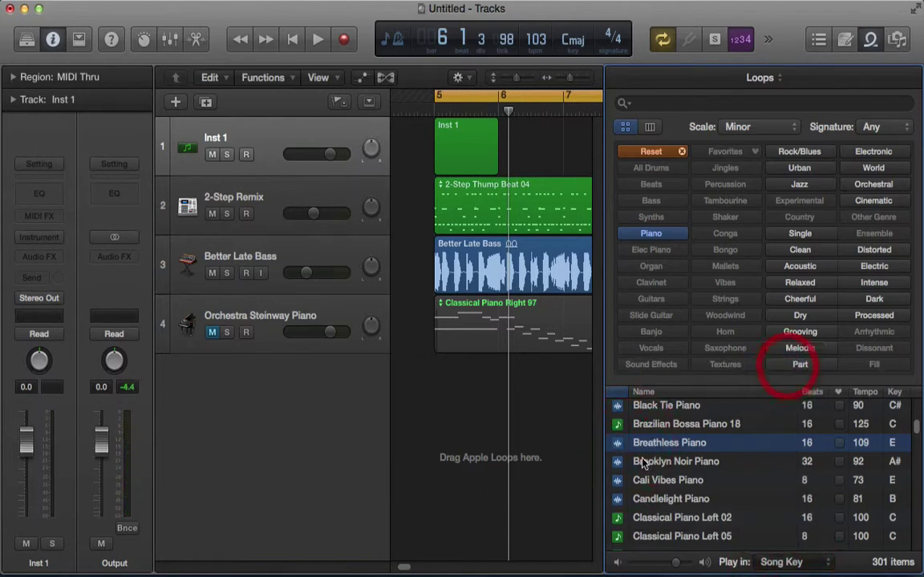
pyautogui.click(619, 444)
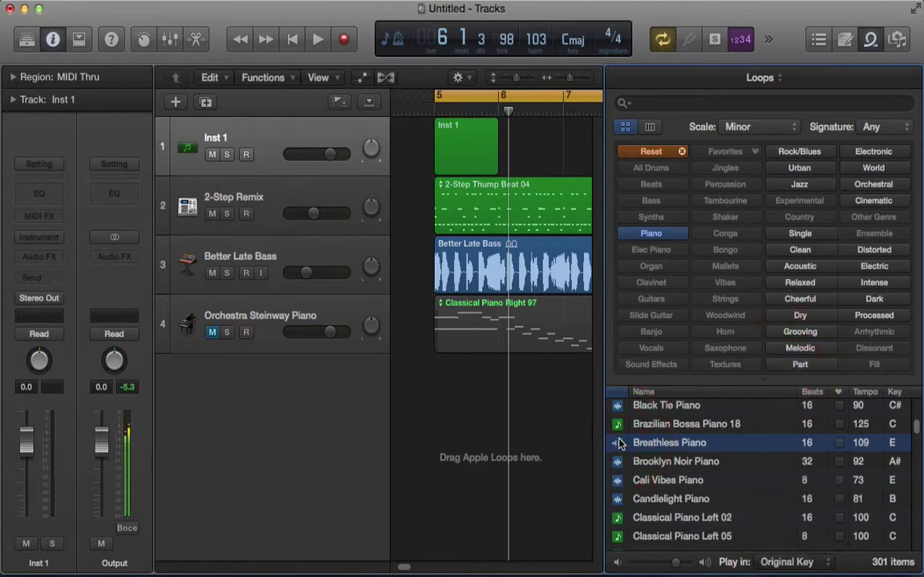
pyautogui.click(619, 443)
# - Set the loop previews to play in Song Key and unmute the Orchestra Steinway Piano track
pyautogui.click(787, 562)
pyautogui.click(789, 352)
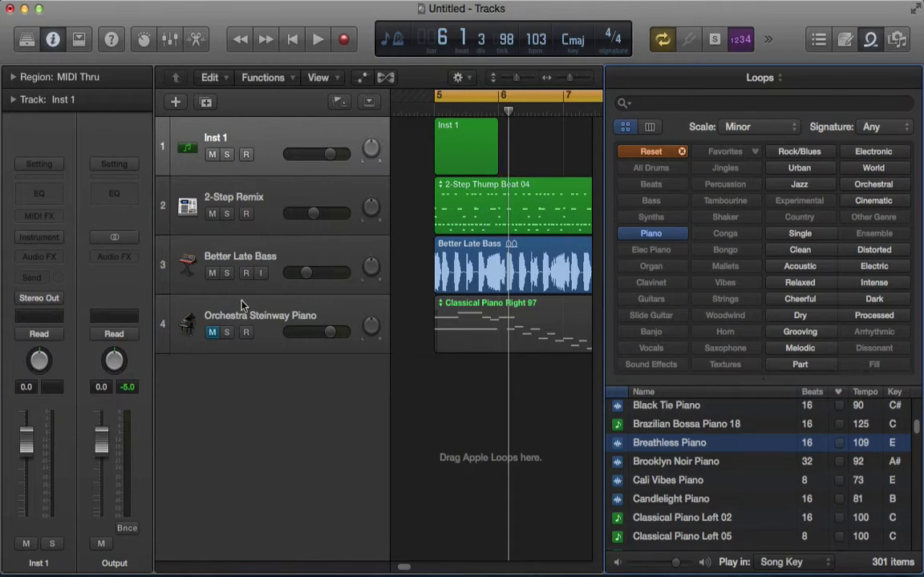
pyautogui.click(213, 334)
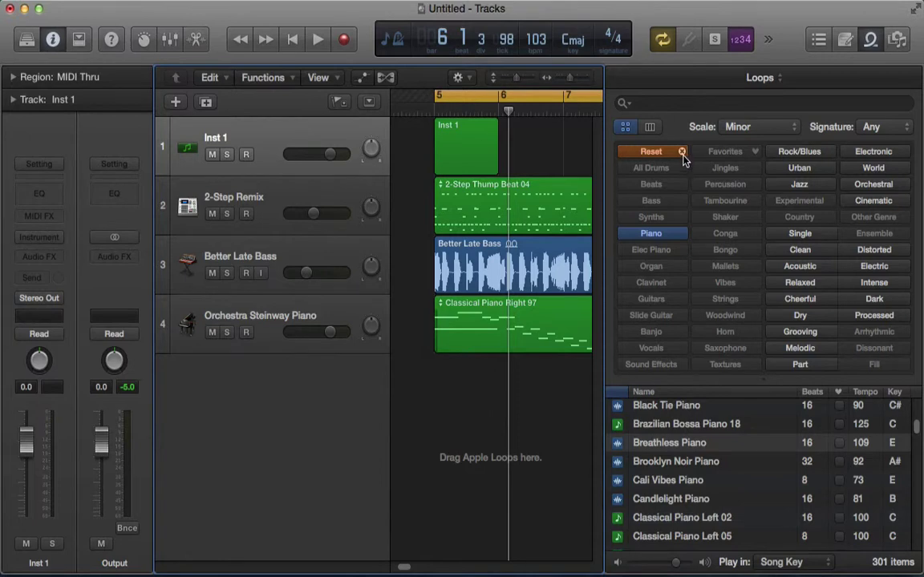
# - Replace the Piano loop filter with Guitars and audition Acoustic Vamp 17
pyautogui.click(665, 238)
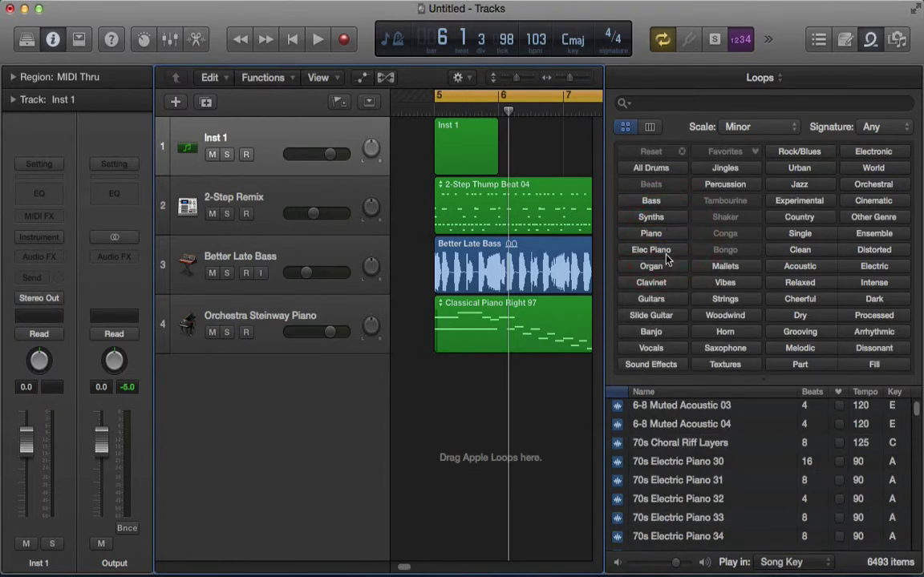
pyautogui.click(669, 299)
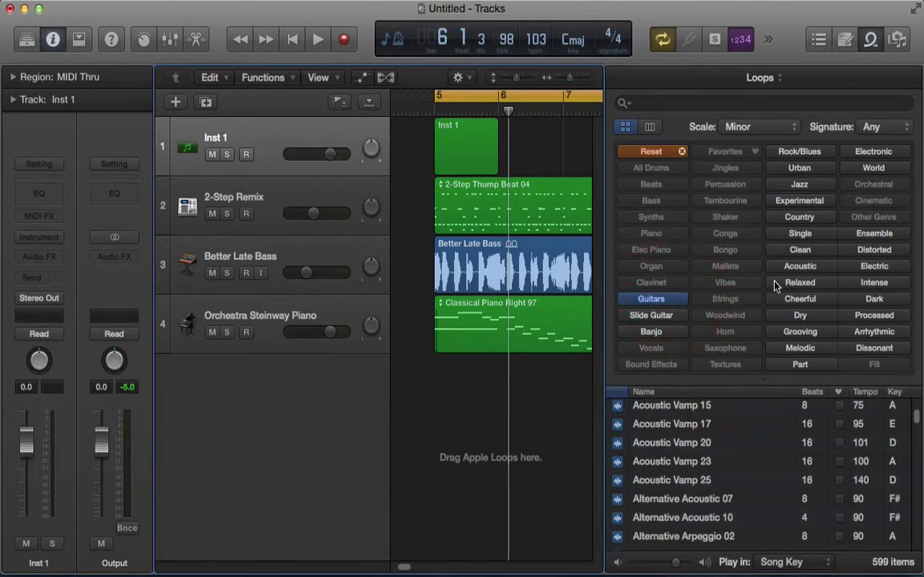
pyautogui.click(719, 429)
pyautogui.scroll(-5, 713, 439)
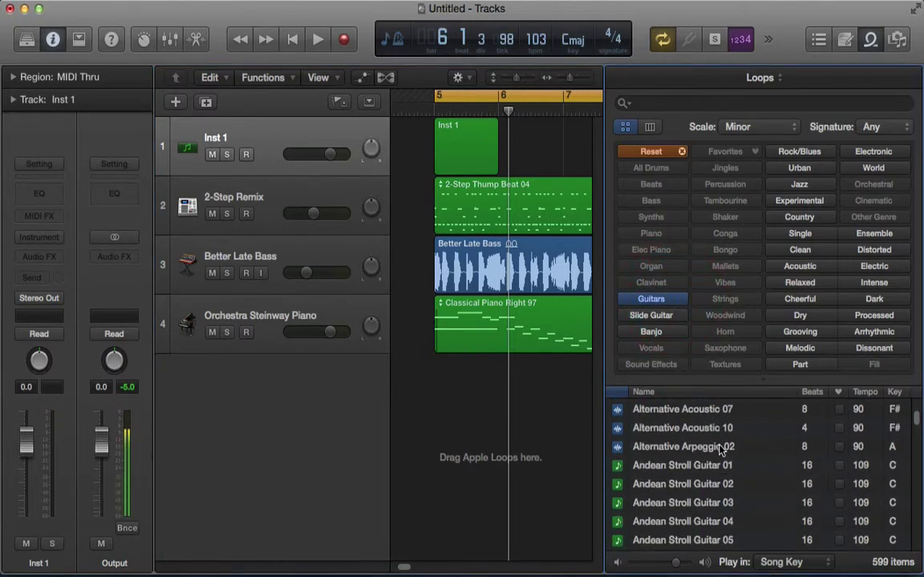
# - Audition the Andean Stroll Guitar 01, 04 and 06 loops
pyautogui.click(708, 465)
pyautogui.scroll(-1, 712, 464)
pyautogui.click(709, 504)
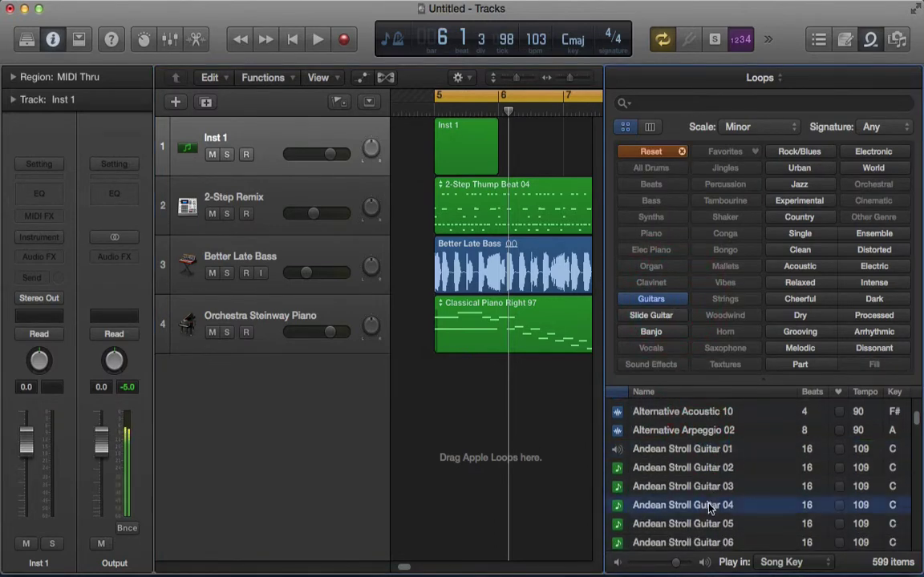
pyautogui.scroll(-1, 706, 514)
pyautogui.click(707, 523)
pyautogui.scroll(-4, 709, 519)
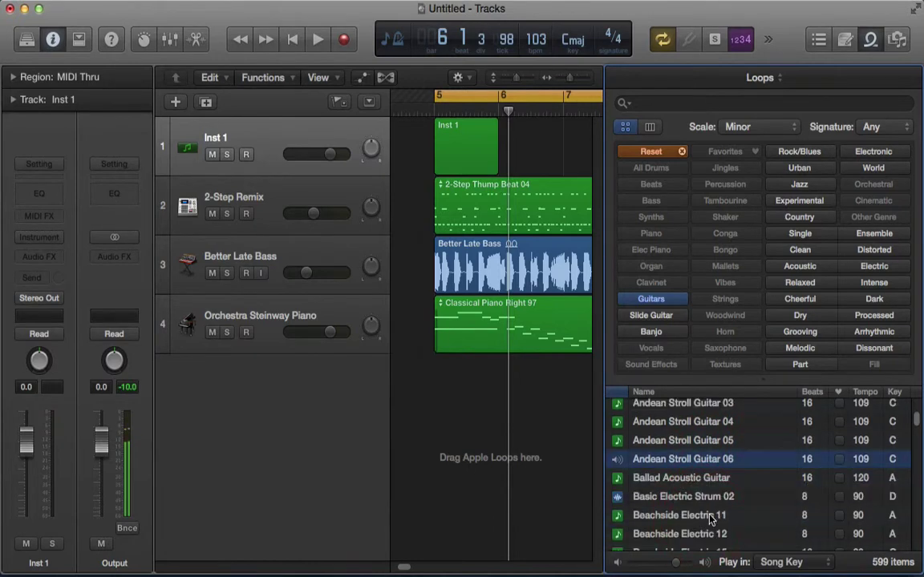
pyautogui.scroll(-4, 703, 523)
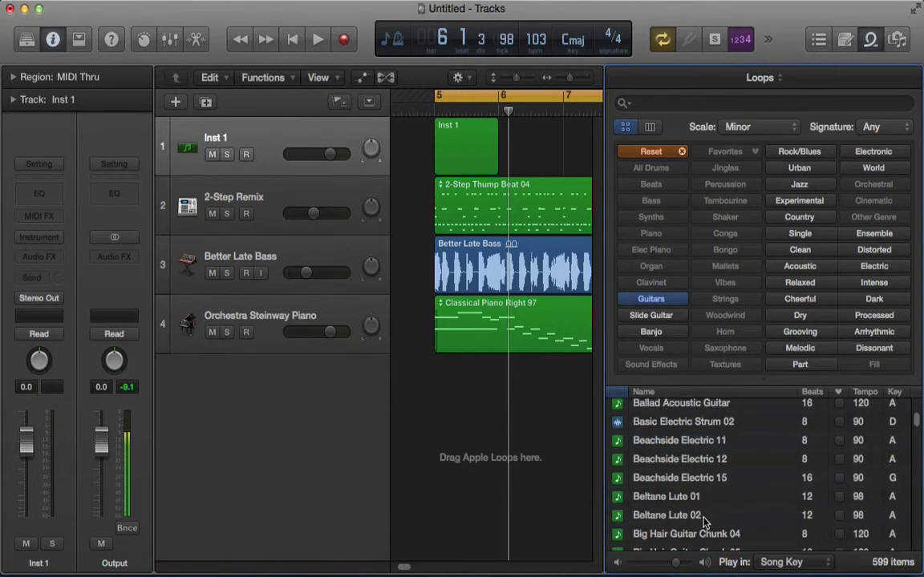
pyautogui.scroll(4, 704, 515)
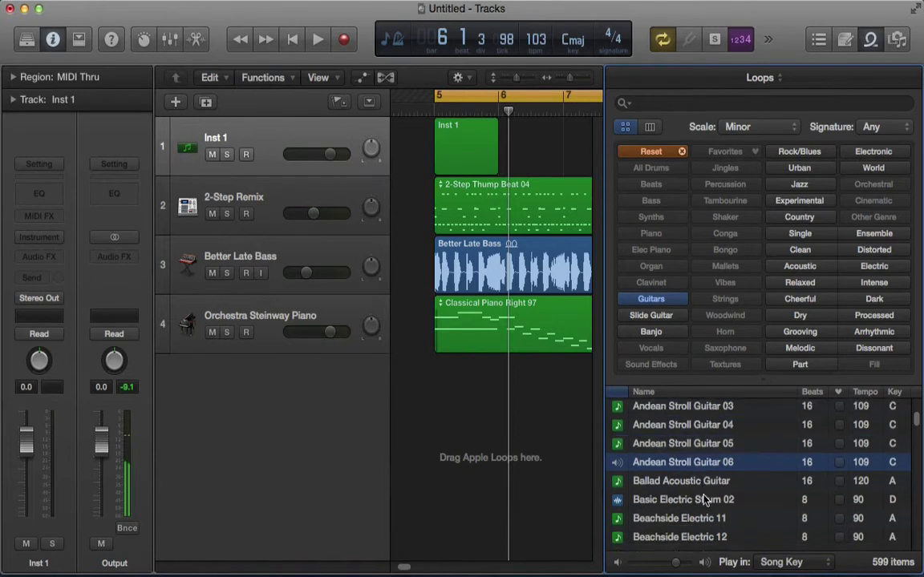
# - Audition more minor guitar loops, including Andean Stroll Guitar 04 and Big Hair Guitar Chunk 06
pyautogui.click(678, 425)
pyautogui.scroll(-4, 709, 516)
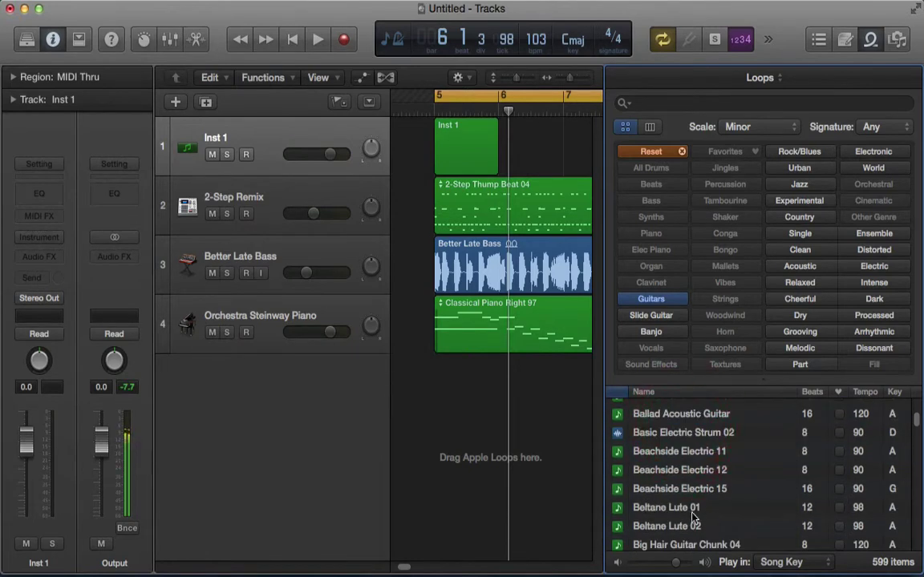
pyautogui.click(705, 511)
pyautogui.scroll(-1, 703, 517)
pyautogui.scroll(-2, 703, 520)
pyautogui.click(703, 519)
pyautogui.scroll(-2, 703, 518)
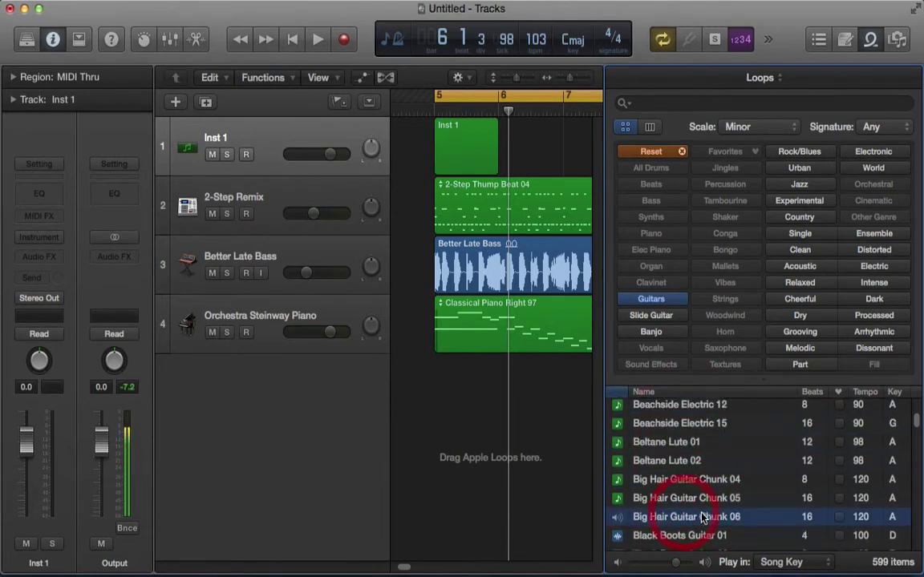
# - Browse further minor guitar loops, lower the loop preview volume and audition Black Boots Guitar 01
pyautogui.scroll(-8, 703, 517)
pyautogui.scroll(8, 702, 517)
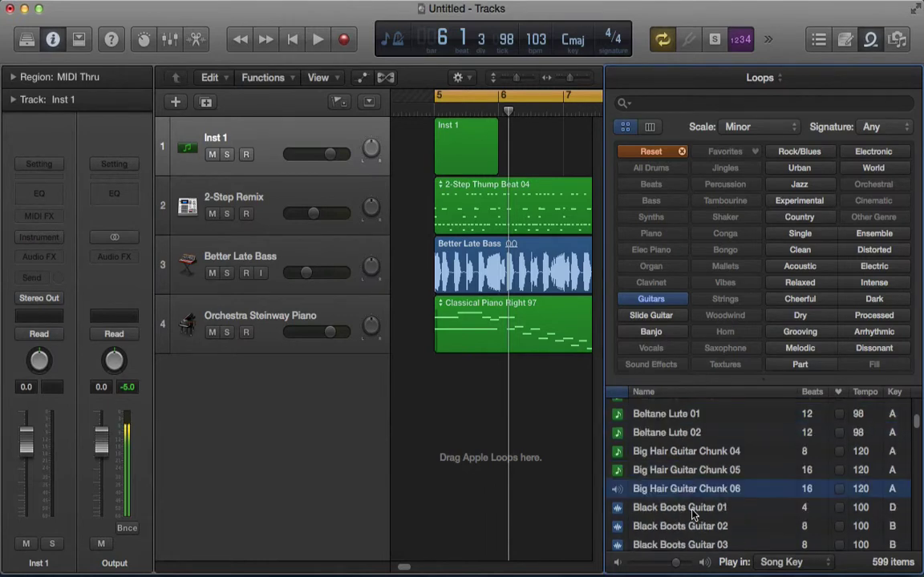
pyautogui.scroll(-8, 678, 517)
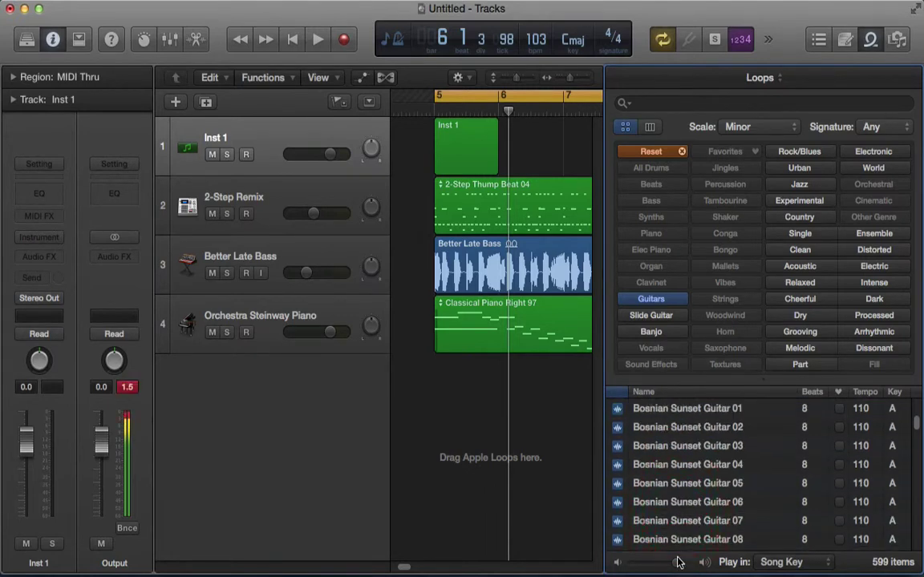
pyautogui.moveTo(655, 561); pyautogui.dragTo(652, 562)
pyautogui.scroll(3, 696, 501)
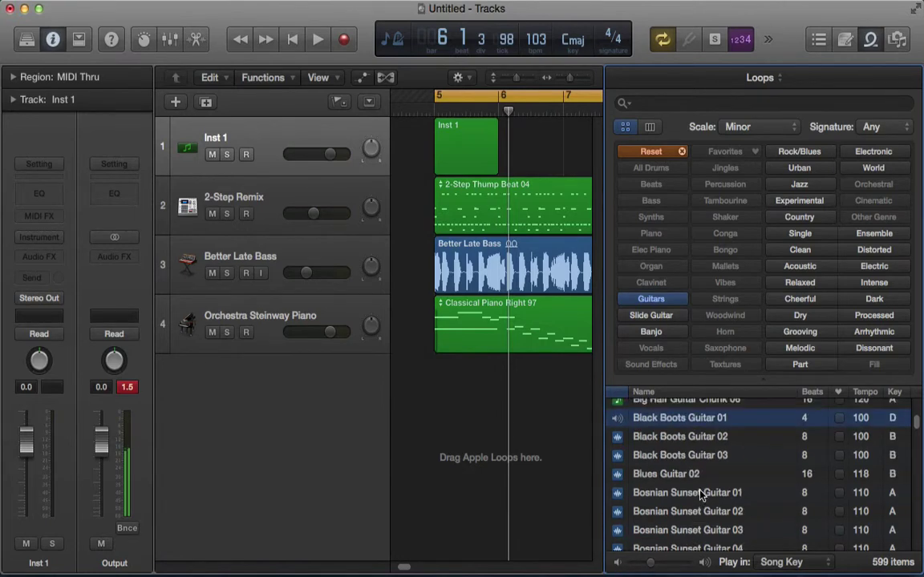
# - Add Black Boots Guitar 01 on a new track at bar 5, set its volume to about -13.4 dB and play from bar 5
pyautogui.click(663, 418)
pyautogui.moveTo(663, 425); pyautogui.dragTo(470, 386)
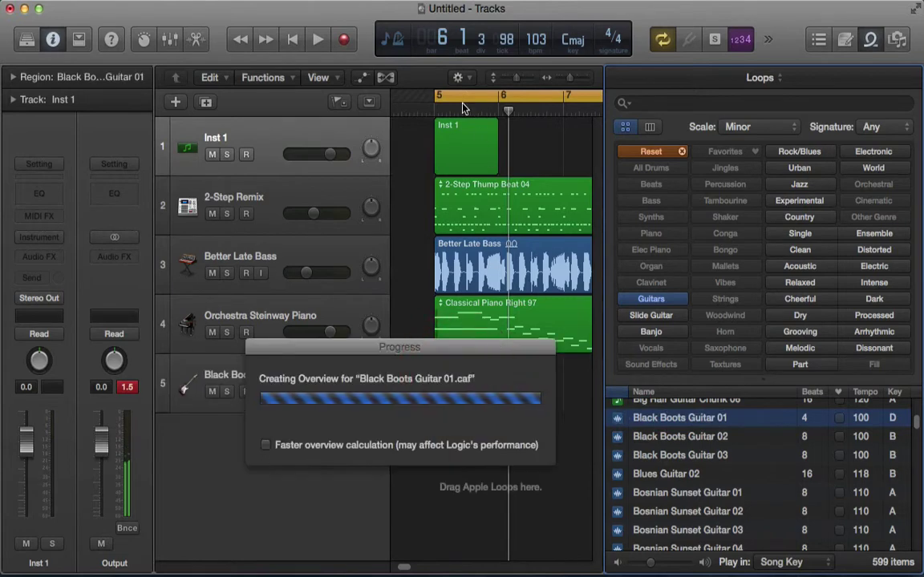
pyautogui.click(306, 391)
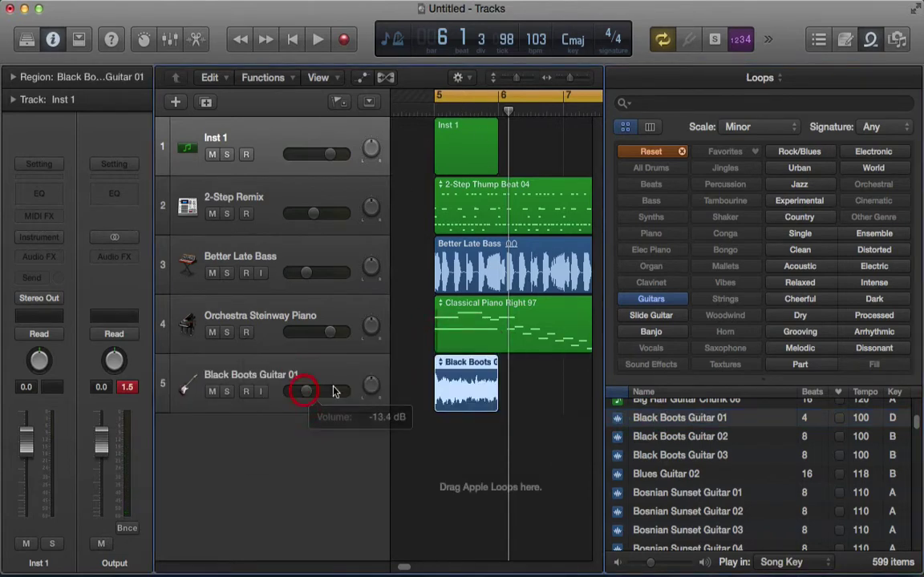
pyautogui.doubleClick(432, 111)
pyautogui.click(540, 380)
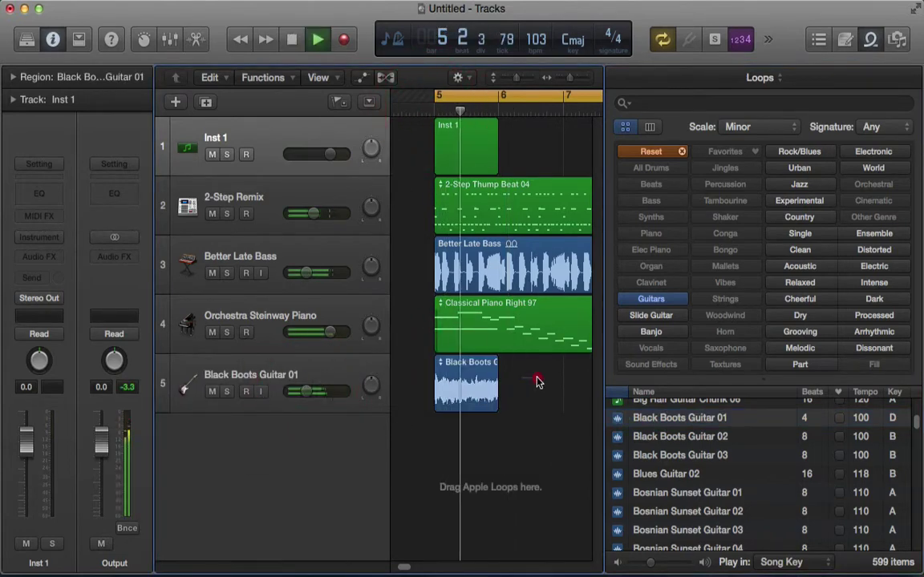
# - Loop the Black Boots Guitar 01 region to about bar 9 and slightly lower the Orchestra Steinway Piano track's volume
pyautogui.moveTo(494, 364); pyautogui.dragTo(529, 380)
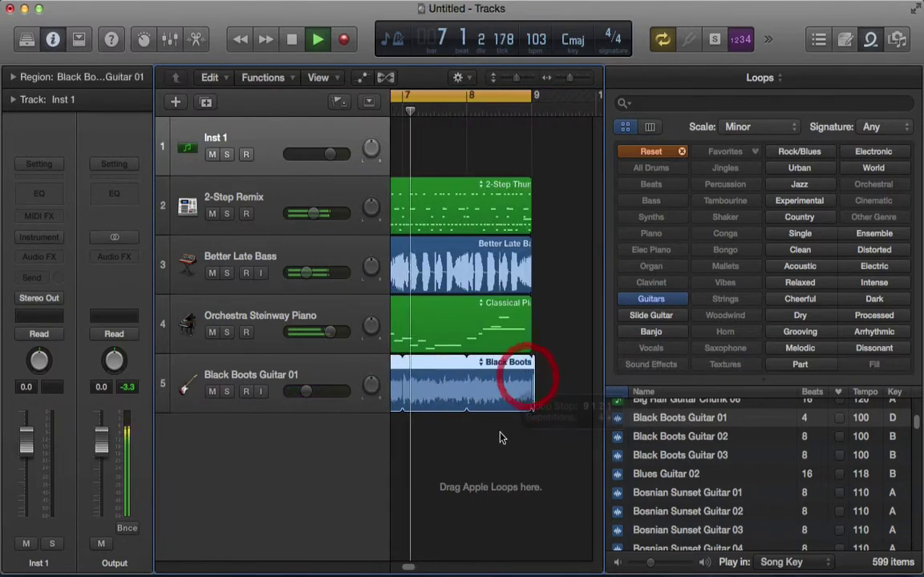
pyautogui.click(422, 421)
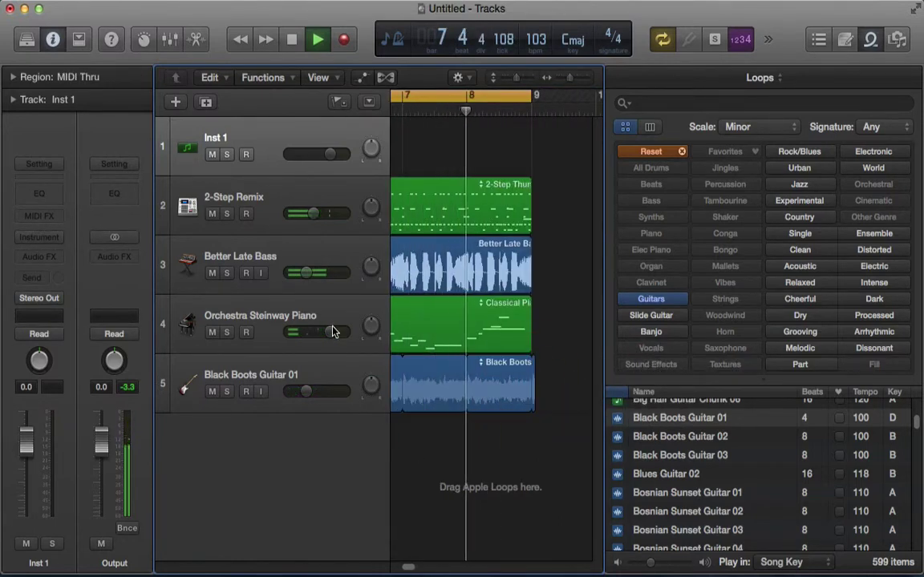
pyautogui.moveTo(329, 332); pyautogui.dragTo(320, 332)
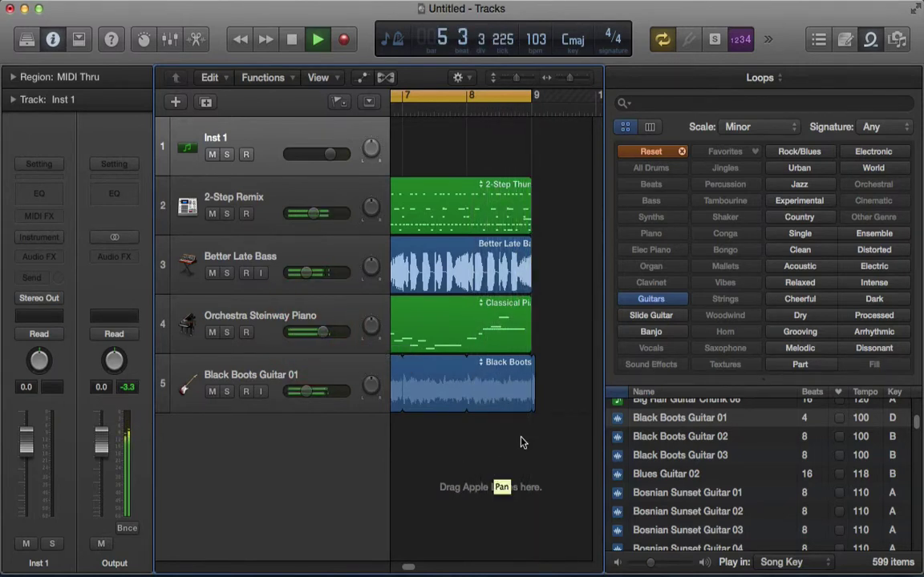
# - Stop playback and delete the looped Black Boots Guitar 01 region, keeping its track
pyautogui.press('space')
pyautogui.click(470, 397)
pyautogui.press('Delete')
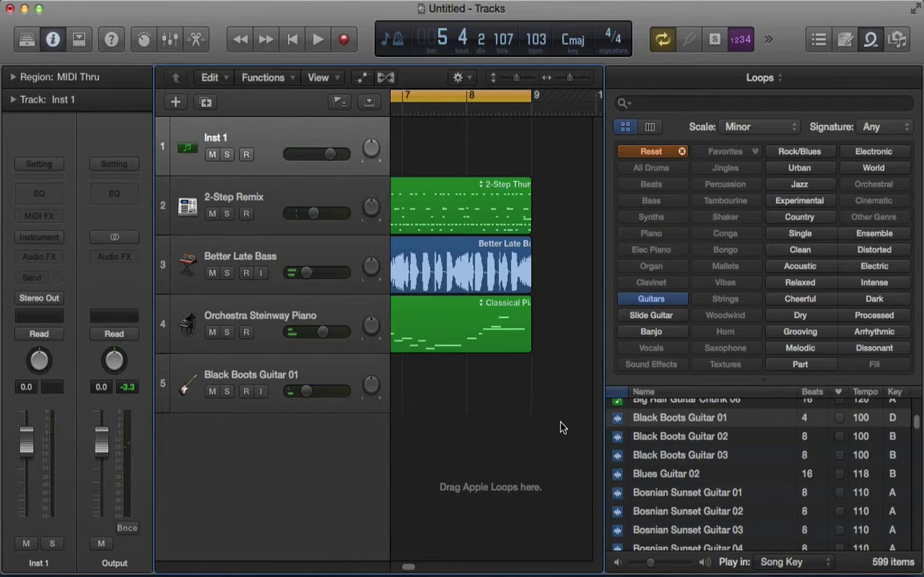
# - Audition more minor guitar loops, including Blues Guitar 02 and City of Angeles Rock Guitar
pyautogui.click(656, 478)
pyautogui.scroll(-4, 674, 488)
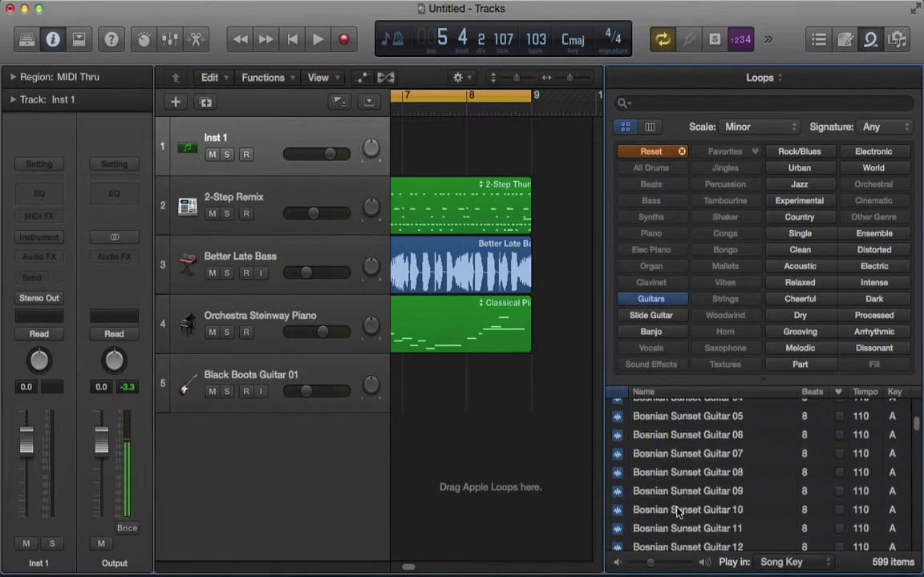
pyautogui.scroll(3, 675, 512)
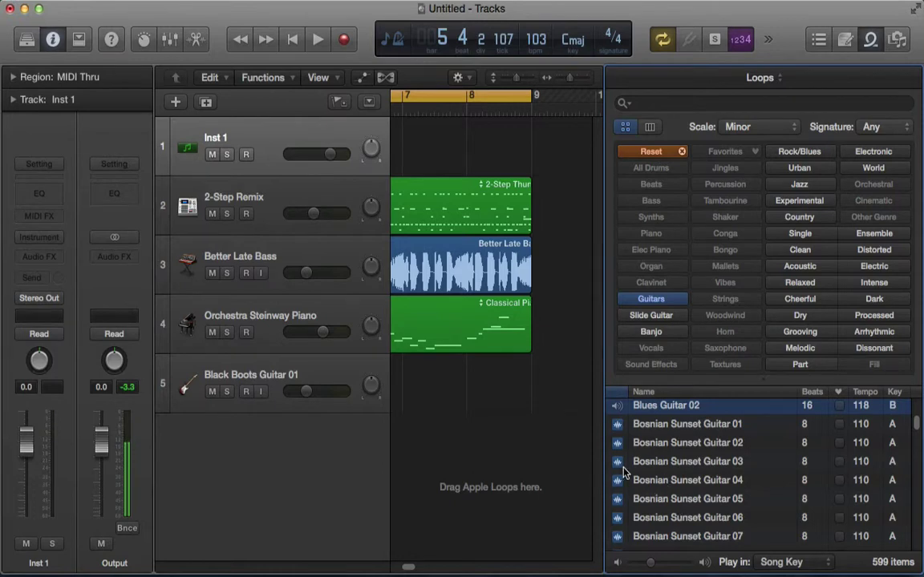
pyautogui.moveTo(419, 454); pyautogui.dragTo(376, 457)
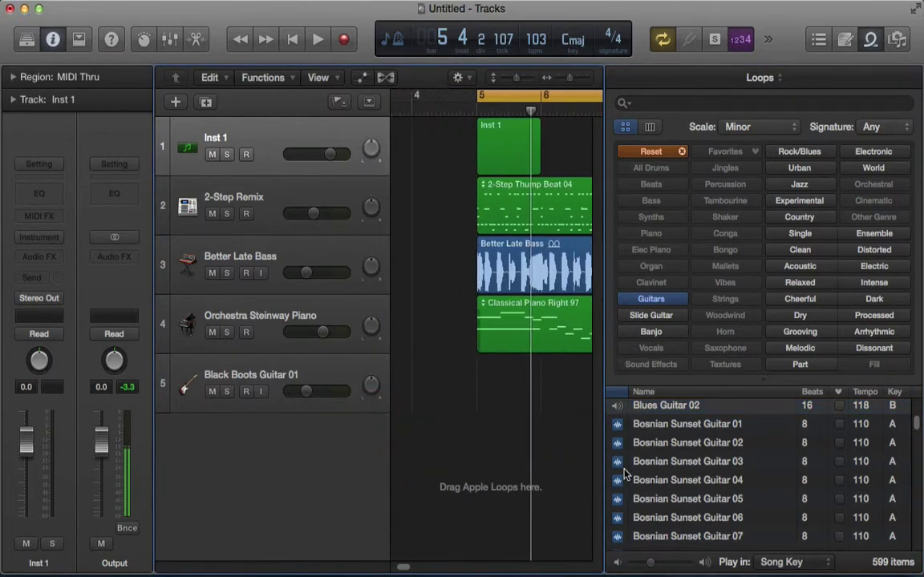
pyautogui.click(629, 498)
pyautogui.scroll(-2, 633, 505)
pyautogui.scroll(-10, 634, 505)
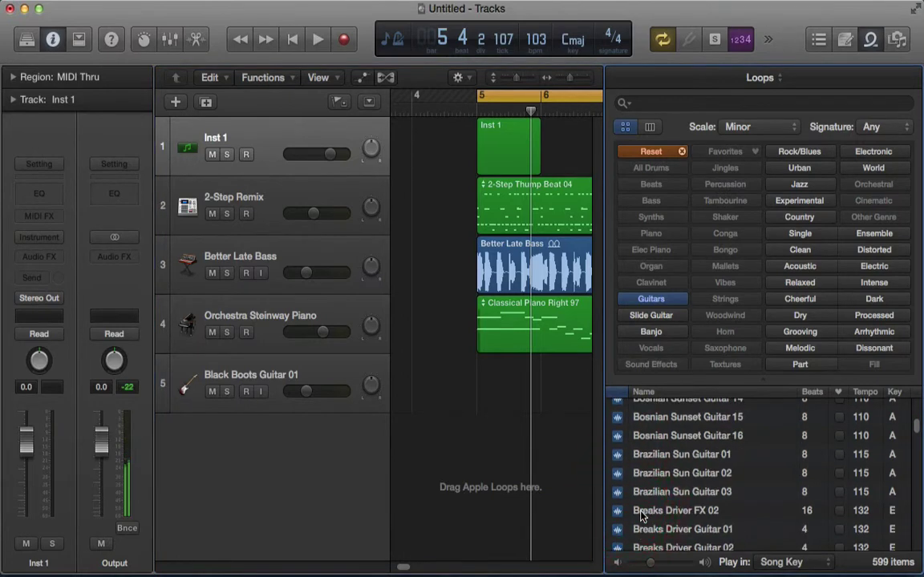
pyautogui.click(643, 529)
pyautogui.scroll(-5, 658, 526)
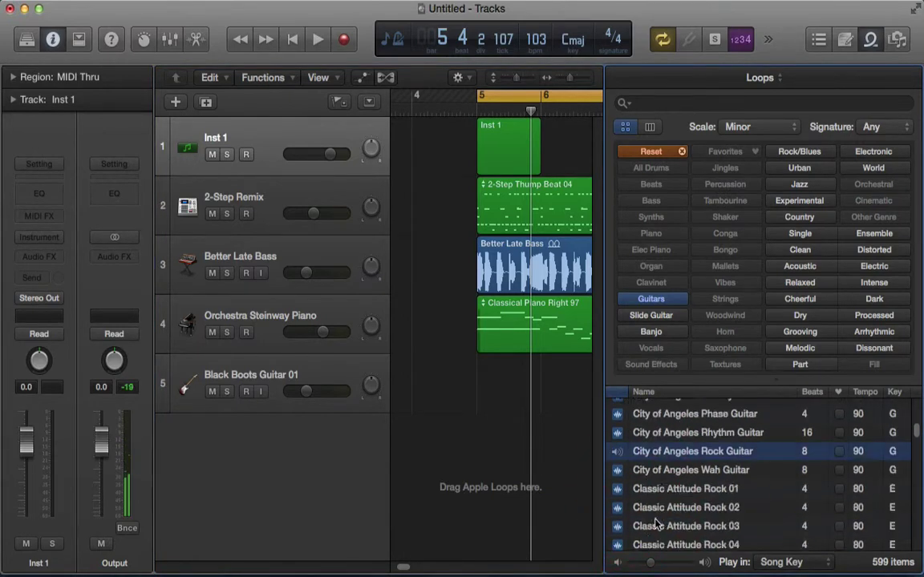
# - Audition loops further down the guitar list, including Coffee Shop Guitar 09 and Classic Rock Riffing 23
pyautogui.click(647, 522)
pyautogui.scroll(-7, 661, 527)
pyautogui.scroll(-5, 659, 525)
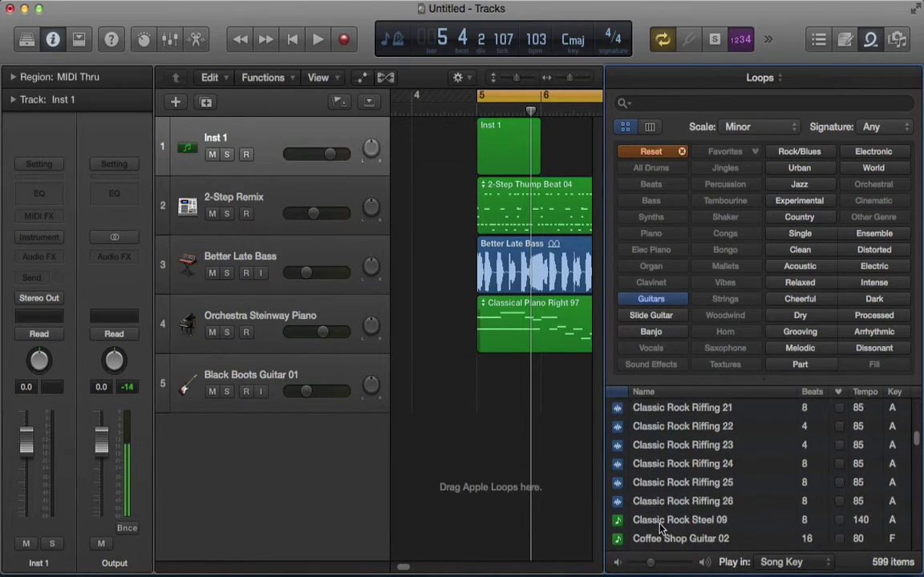
pyautogui.scroll(-2, 657, 513)
pyautogui.click(657, 500)
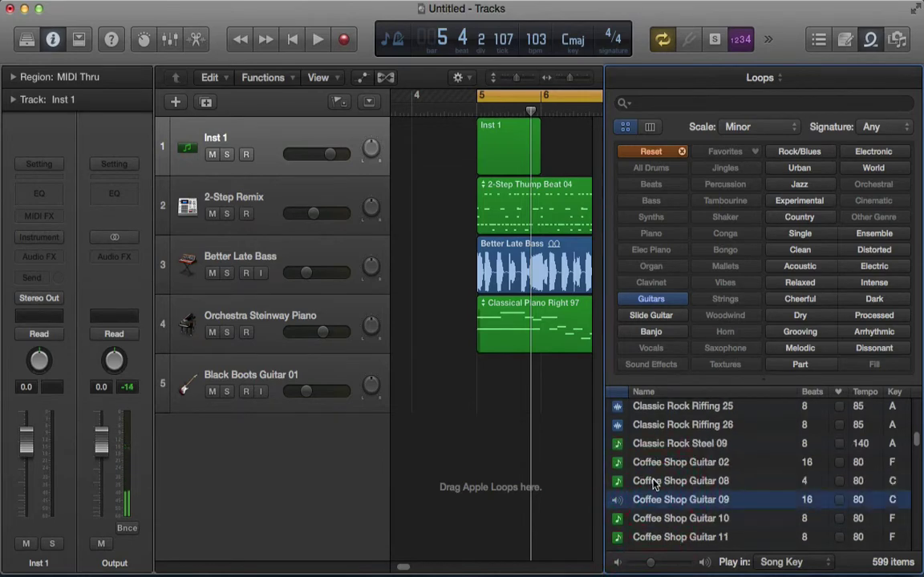
pyautogui.scroll(2, 658, 497)
pyautogui.click(656, 441)
pyautogui.scroll(1, 659, 449)
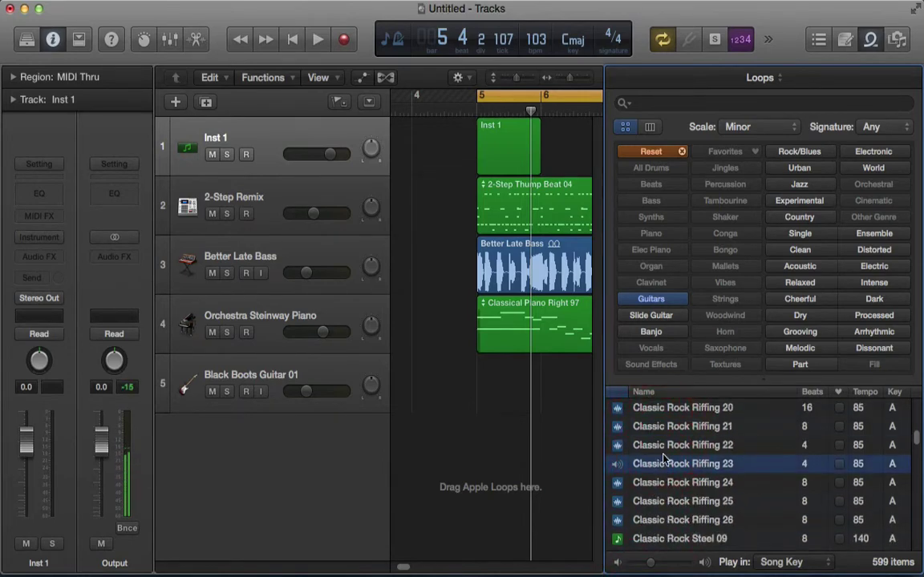
# - Place Classic Rock Riffing 23 at bar 5 on the Black Boots Guitar 01 track and play the arrangement from there
pyautogui.moveTo(666, 463); pyautogui.dragTo(496, 391)
pyautogui.click(485, 111)
pyautogui.press('space')
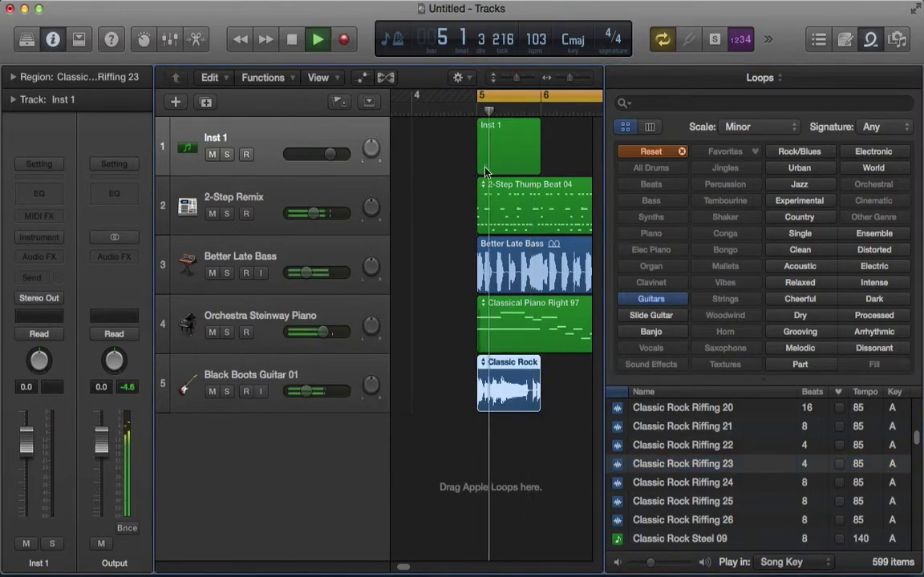
pyautogui.click(588, 431)
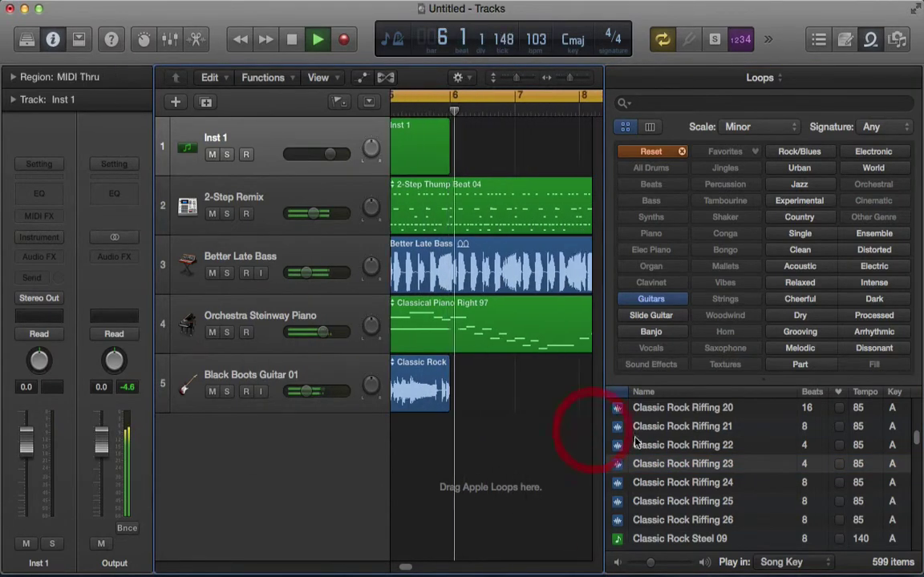
# - Place Classic Rock Riffing 25 at bar 7 on the Black Boots Guitar 01 track and play the section leading into it
pyautogui.moveTo(682, 501); pyautogui.dragTo(541, 376)
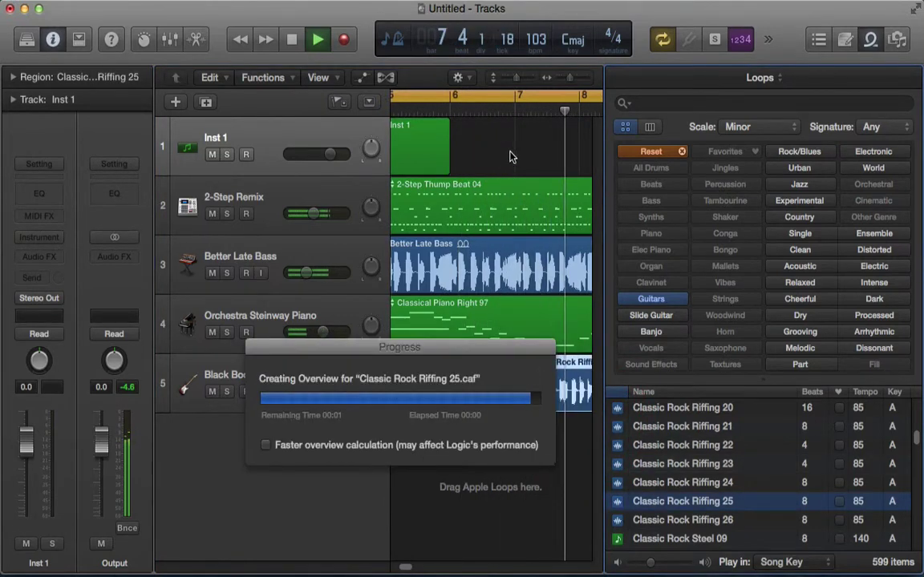
pyautogui.click(503, 110)
pyautogui.click(543, 503)
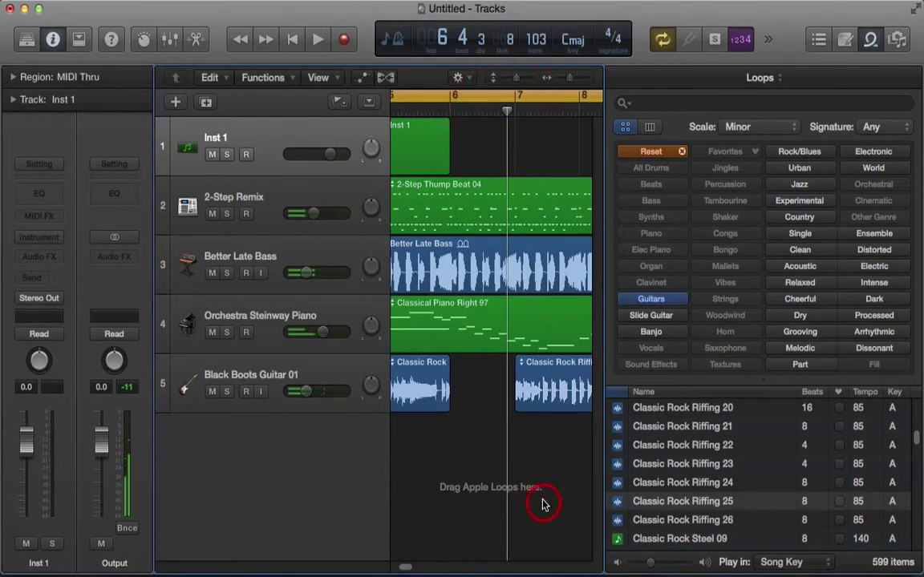
pyautogui.press('space')
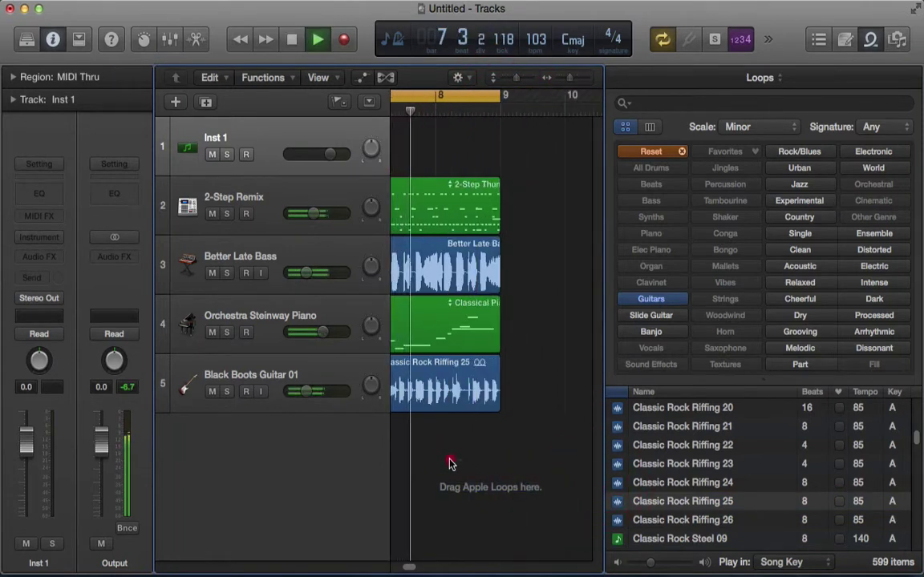
pyautogui.moveTo(449, 460); pyautogui.dragTo(384, 452)
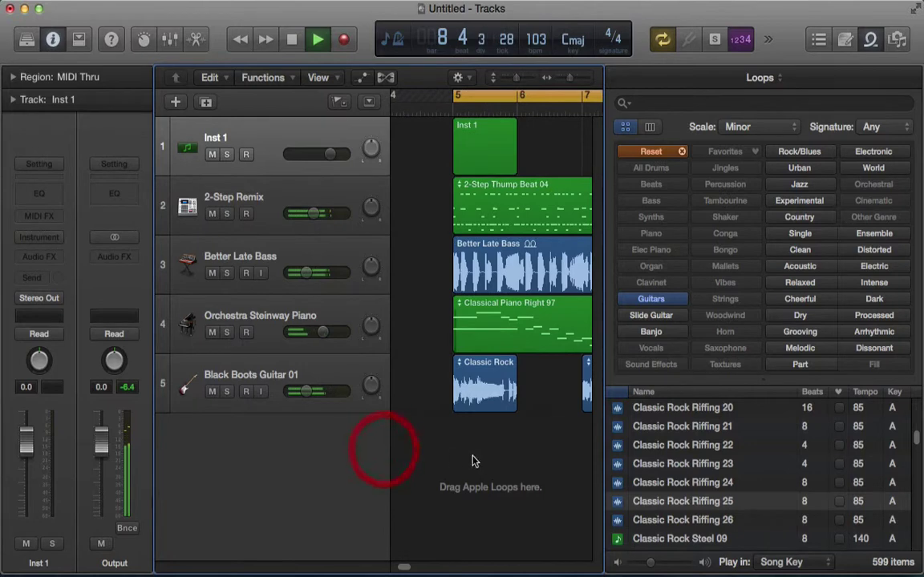
# - Fill the gap at bar 6 of the guitar track with Classic Rock Riffing 24 and play the arrangement from bar 5
pyautogui.click(656, 480)
pyautogui.moveTo(655, 480); pyautogui.dragTo(536, 415)
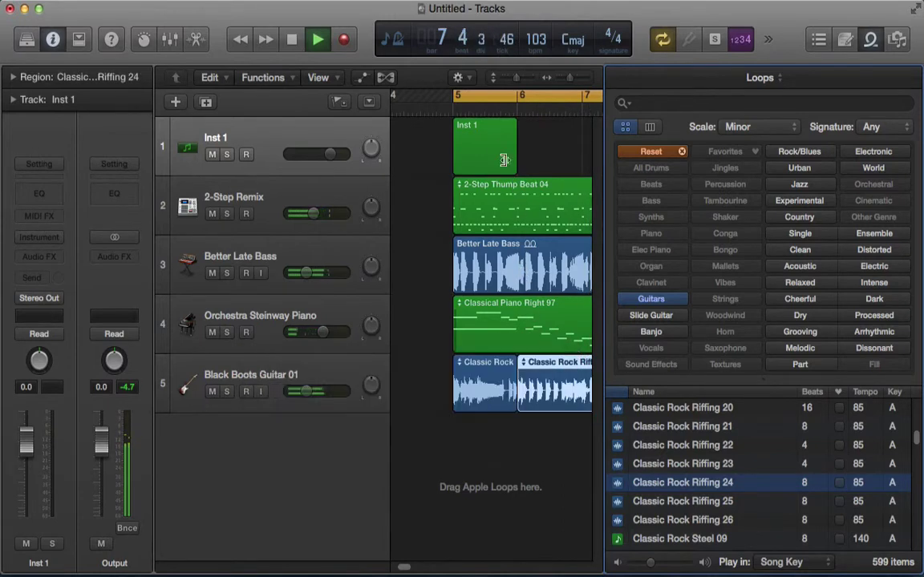
pyautogui.click(438, 109)
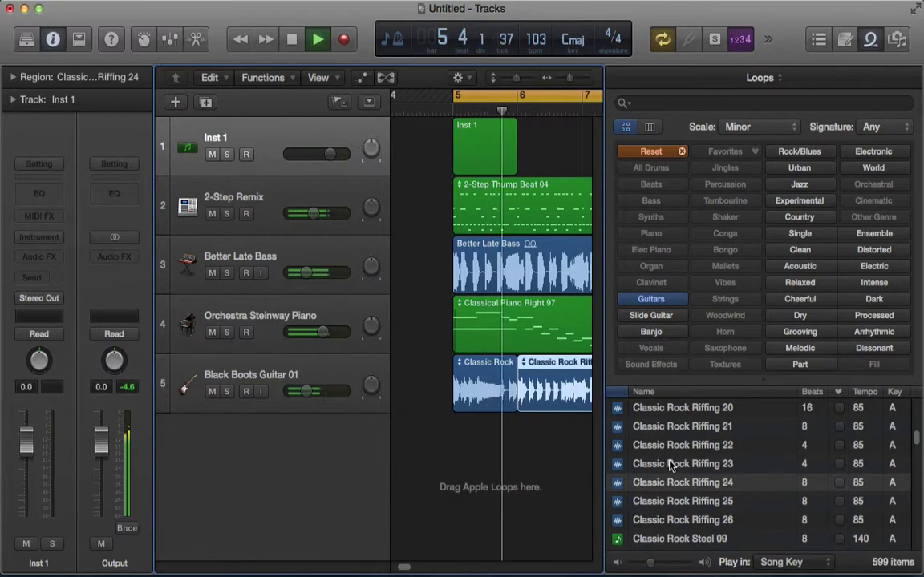
pyautogui.moveTo(591, 467); pyautogui.dragTo(609, 462)
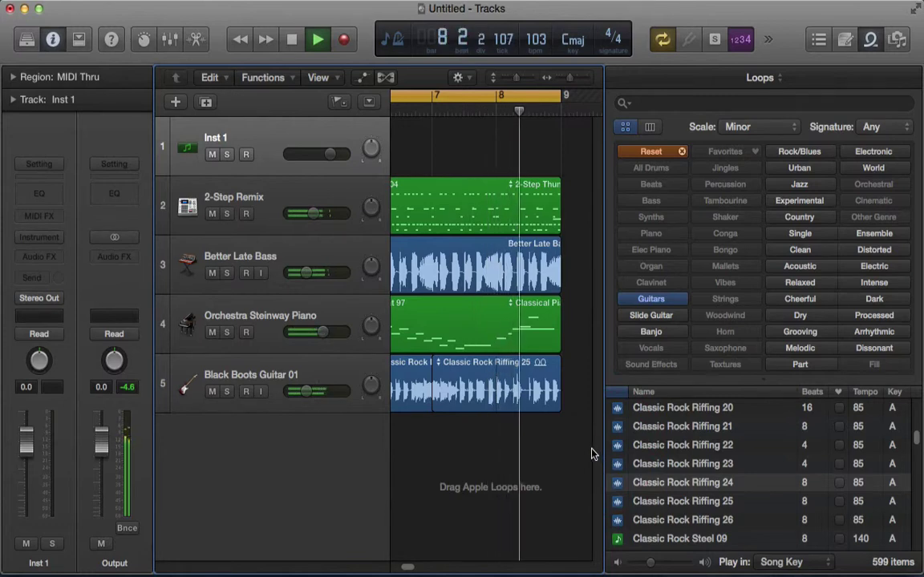
# - Hide the Loop Browser, slightly lower the Black Boots Guitar 01 track's volume while the arrangement plays, and stop playback
pyautogui.press('o')
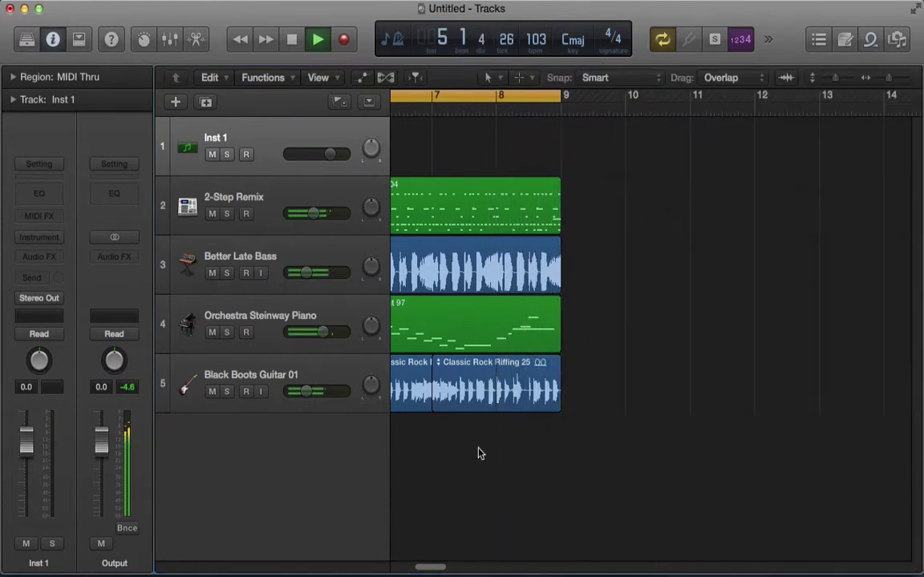
pyautogui.click(382, 458)
pyautogui.scroll(-3, 581, 473)
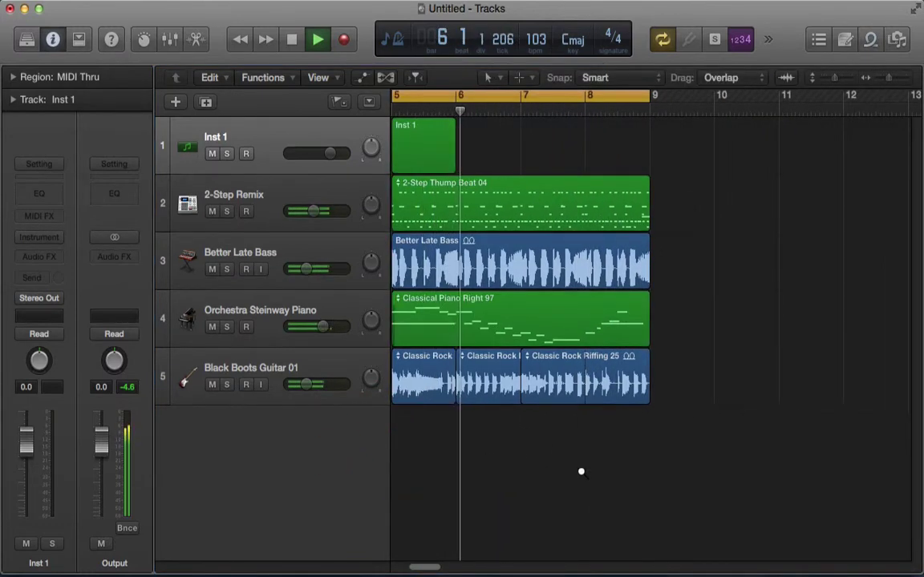
pyautogui.scroll(-3, 581, 476)
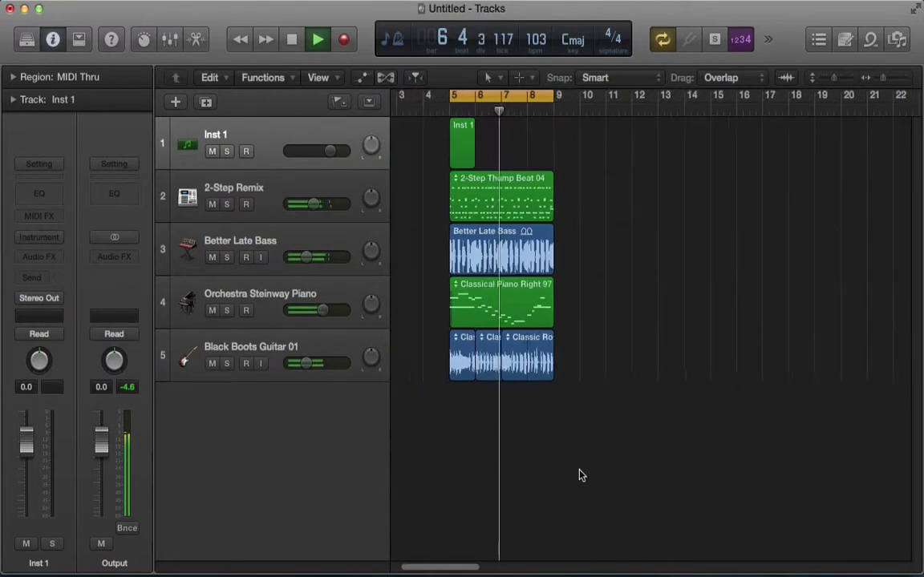
pyautogui.scroll(-1, 576, 469)
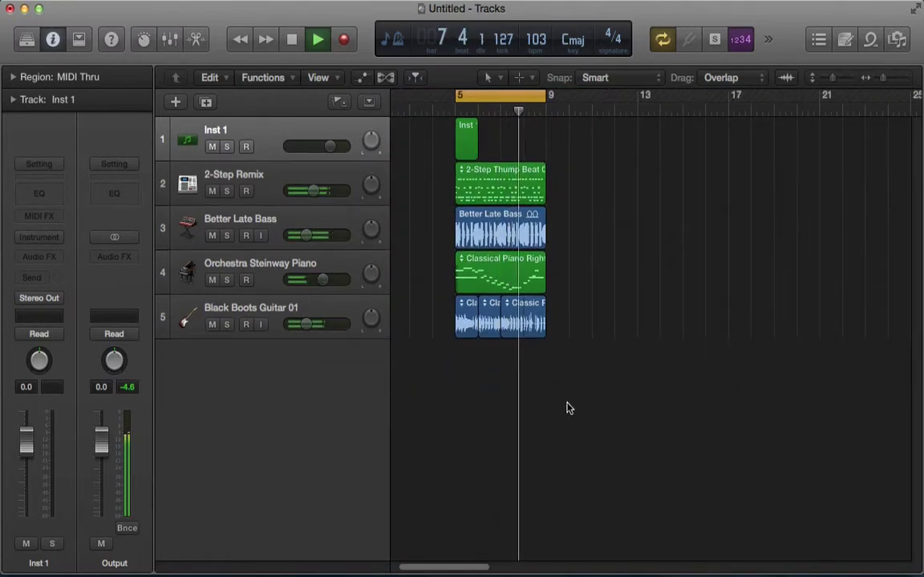
pyautogui.click(304, 324)
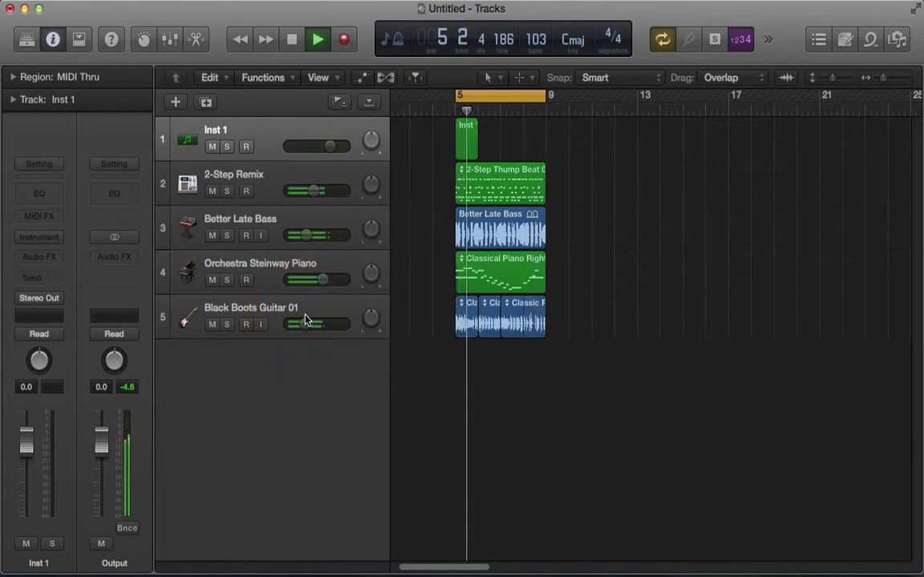
pyautogui.press('space')
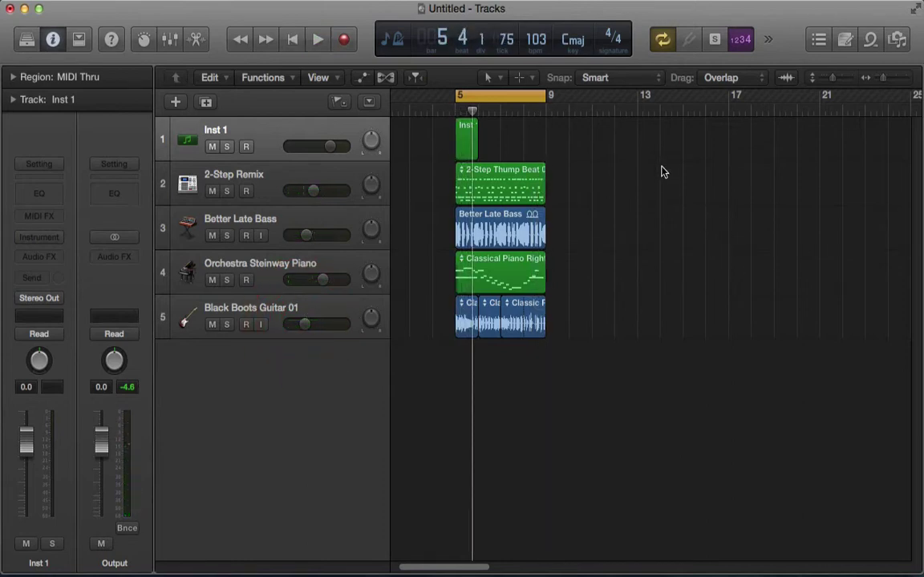
# - Show the Loop Browser and replace the Guitars filter with Vocals
pyautogui.press('o')
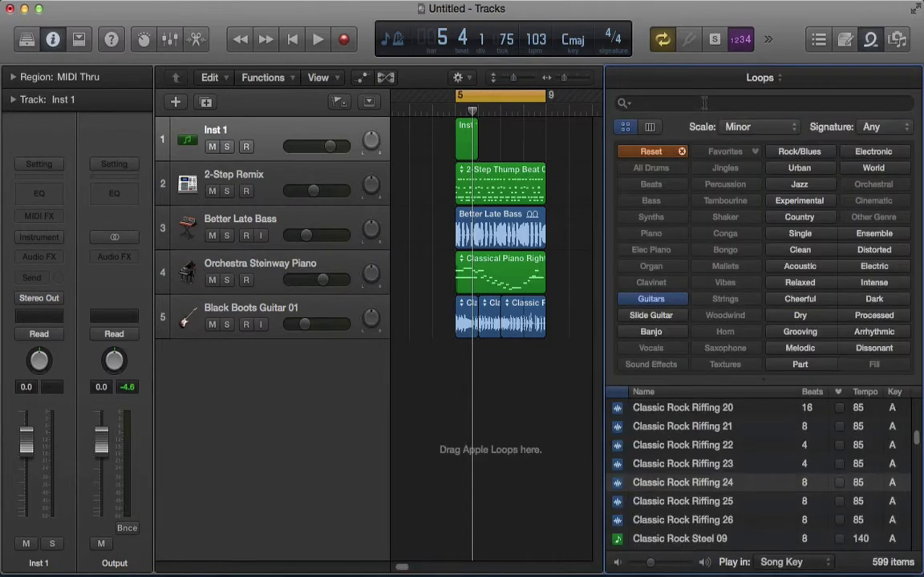
pyautogui.click(681, 151)
pyautogui.click(653, 103)
pyautogui.write('v')
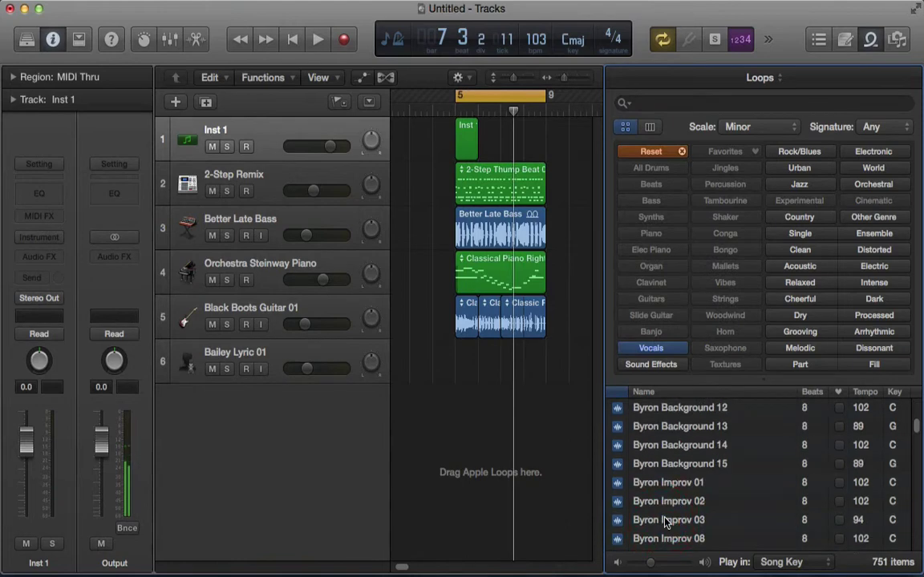
# - Audition the vocal loops Byron Improv 03, Byron Lyric 01 and Byron Melody 12
pyautogui.click(641, 518)
pyautogui.scroll(-2, 657, 497)
pyautogui.click(686, 518)
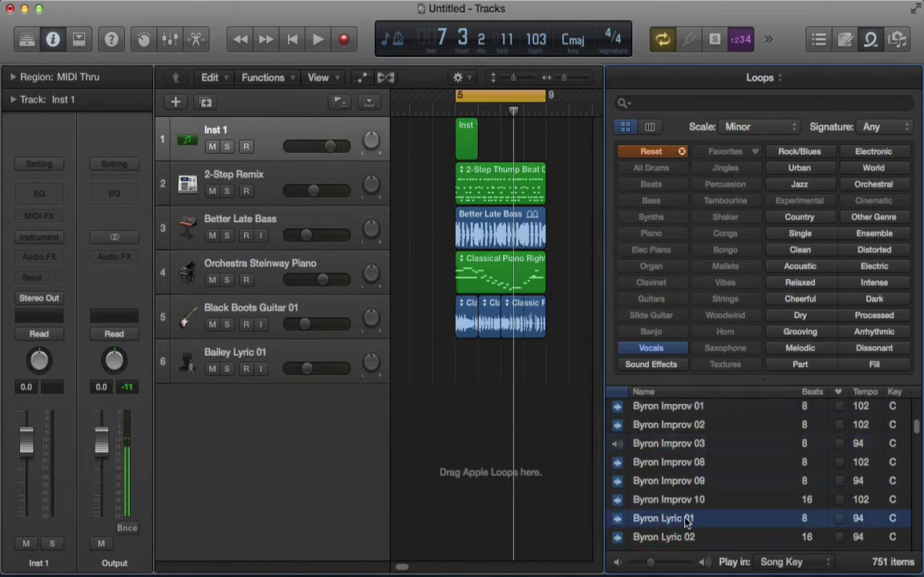
pyautogui.scroll(-3, 681, 518)
pyautogui.click(671, 511)
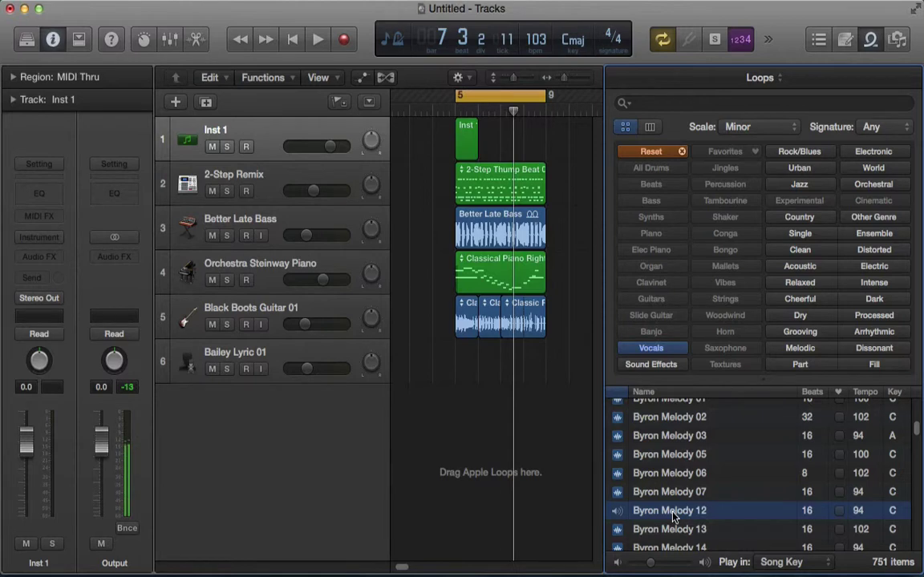
# - Place Byron Melody 12 at bar 5 on the Bailey Lyric 01 track and play the arrangement from there
pyautogui.moveTo(673, 518); pyautogui.dragTo(461, 361)
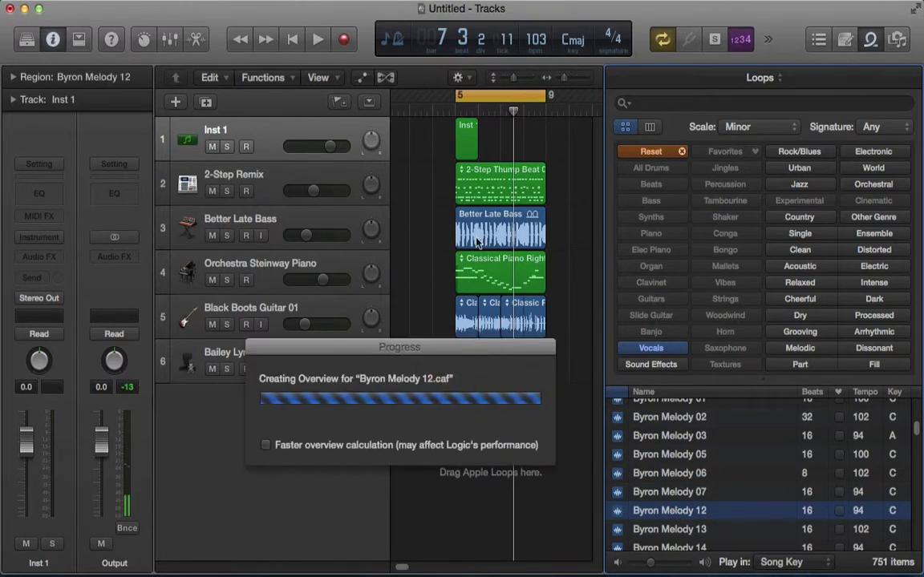
pyautogui.click(454, 112)
pyautogui.press('space')
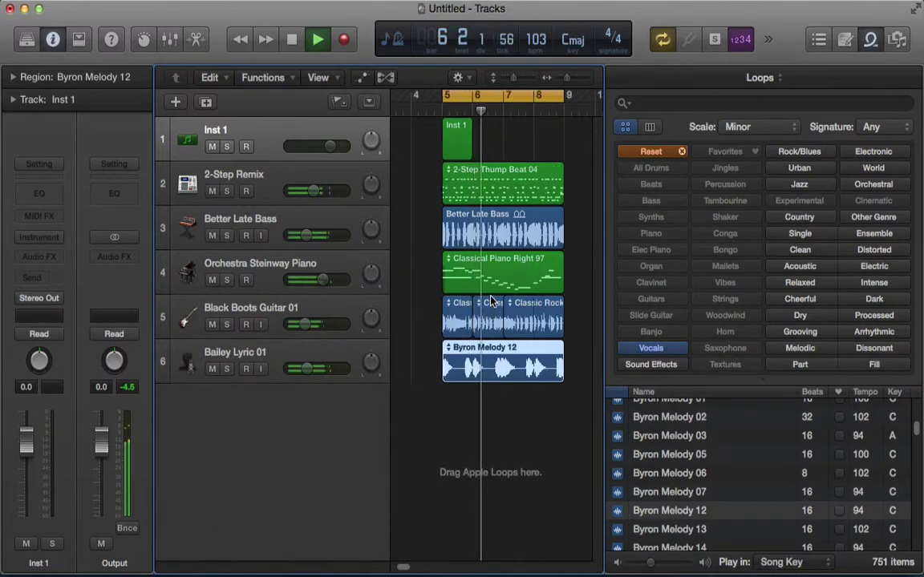
# - Hide the Loop Browser and fit all regions between bars 5 and 9 in the timeline during playback, with no region selected
pyautogui.press('o')
pyautogui.press('super+Right')
pyautogui.press('super+Right')
pyautogui.press('super+Right')
pyautogui.press('super+Right')
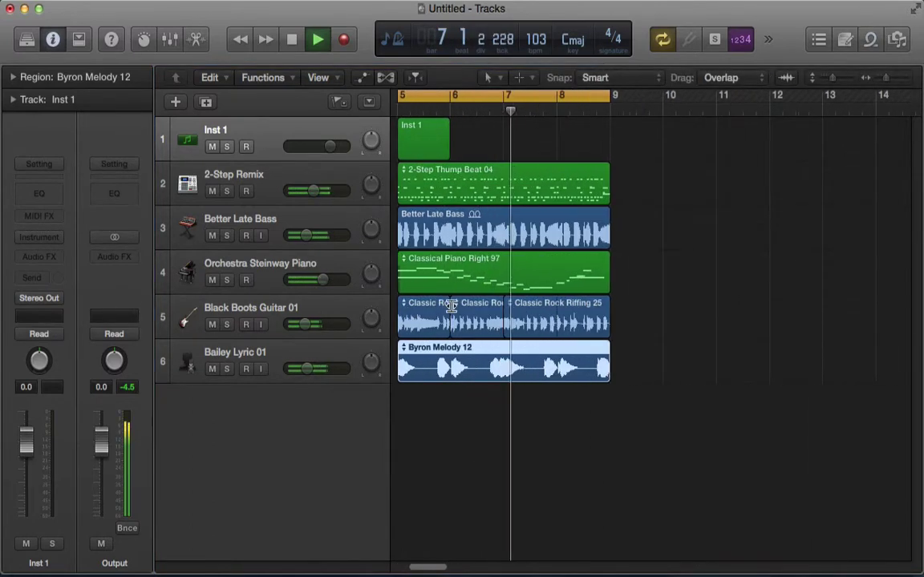
pyautogui.press('super+Right')
pyautogui.press('super+Right')
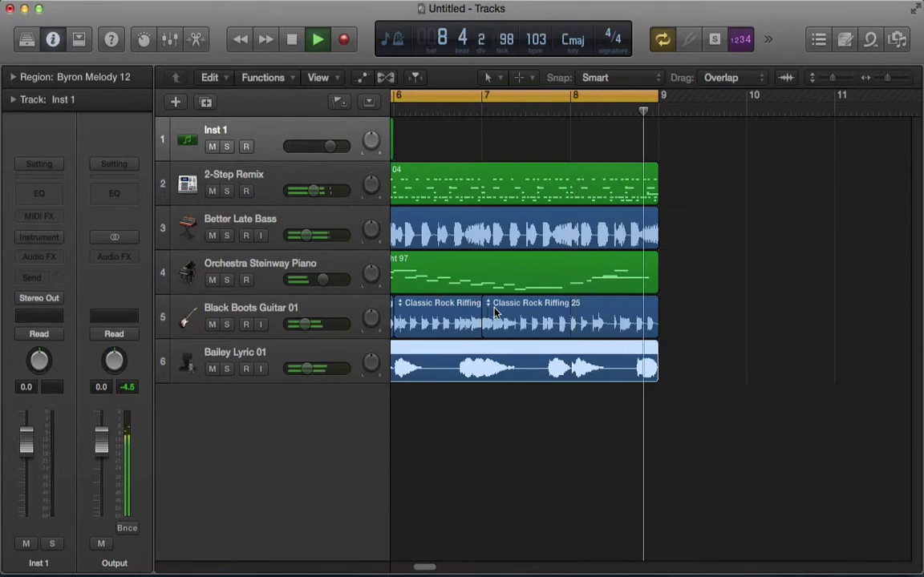
pyautogui.press('super+Left')
pyautogui.press('super+Left')
pyautogui.press('super+Left')
pyautogui.press('super+Left')
pyautogui.press('super+Left')
pyautogui.press('super+Left')
pyautogui.moveTo(431, 409); pyautogui.dragTo(381, 411)
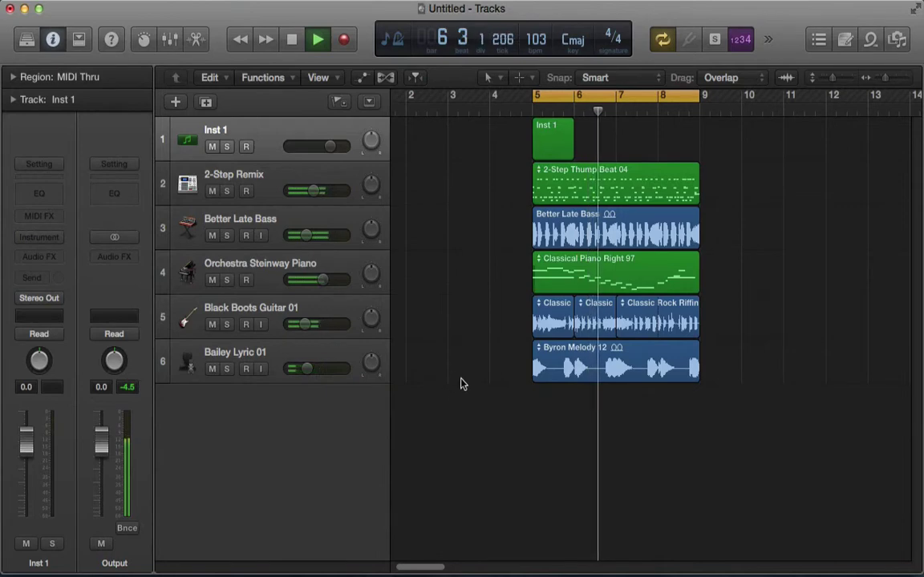
# - Lower the Black Boots Guitar 01 track's volume slightly, then replay the arrangement from bar 5 and stop playback
pyautogui.click(306, 325)
pyautogui.moveTo(305, 325); pyautogui.dragTo(304, 325)
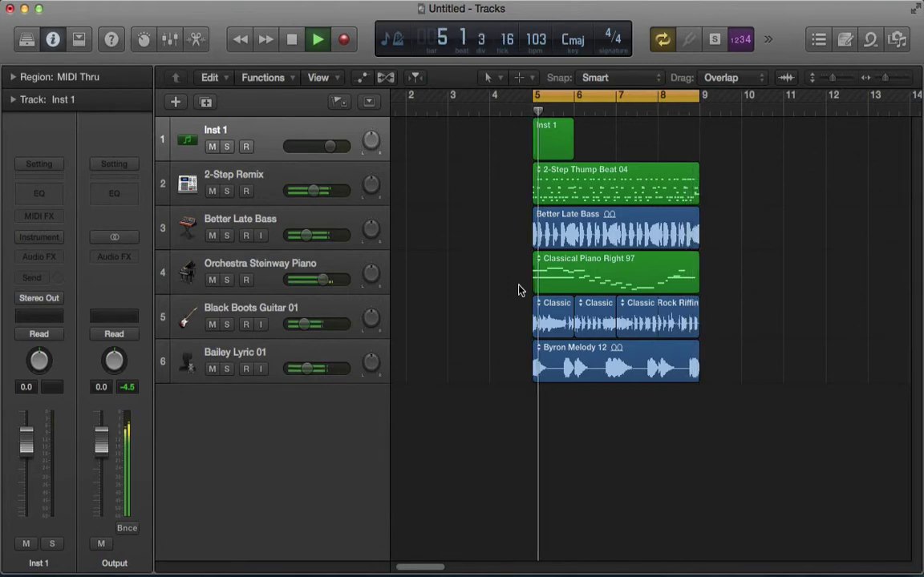
pyautogui.press('space')
pyautogui.click(528, 113)
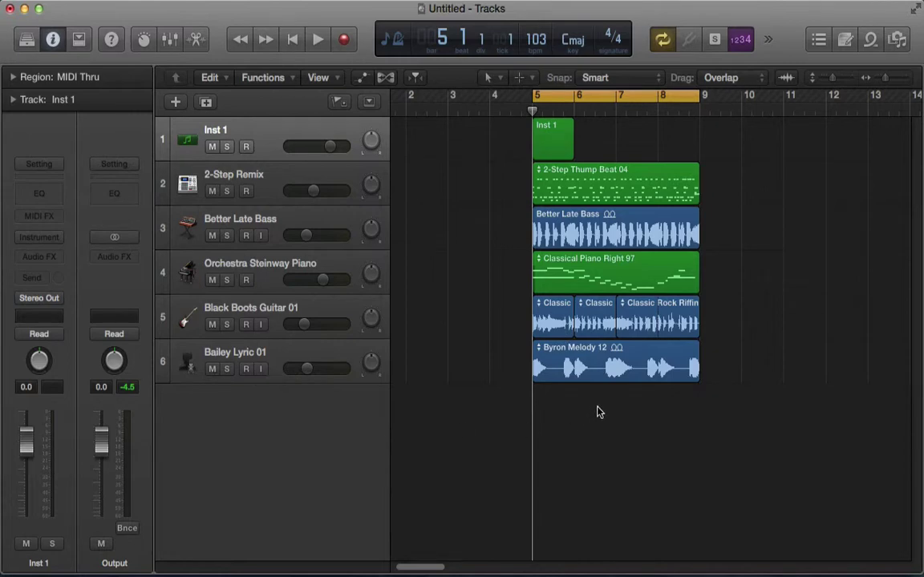
pyautogui.press('space')
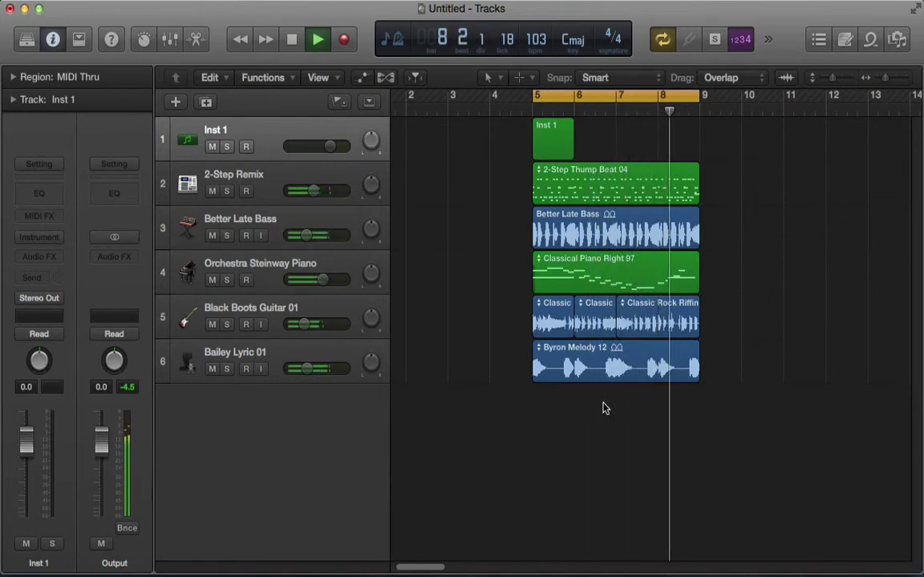
pyautogui.press('space')
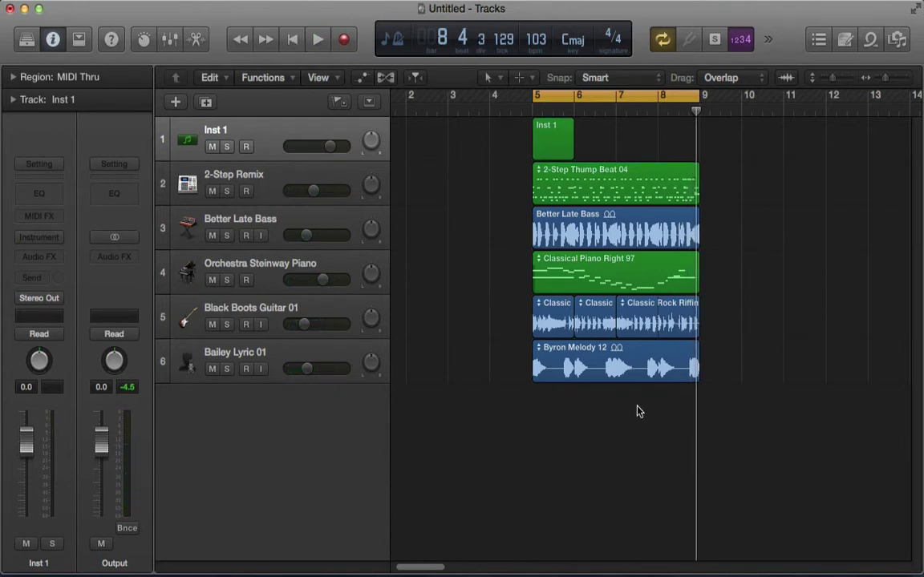
# - Show the Loop Browser, clear the Vocals filter and compare the All Drums and Bass loops available in the Minor scale
pyautogui.press('o')
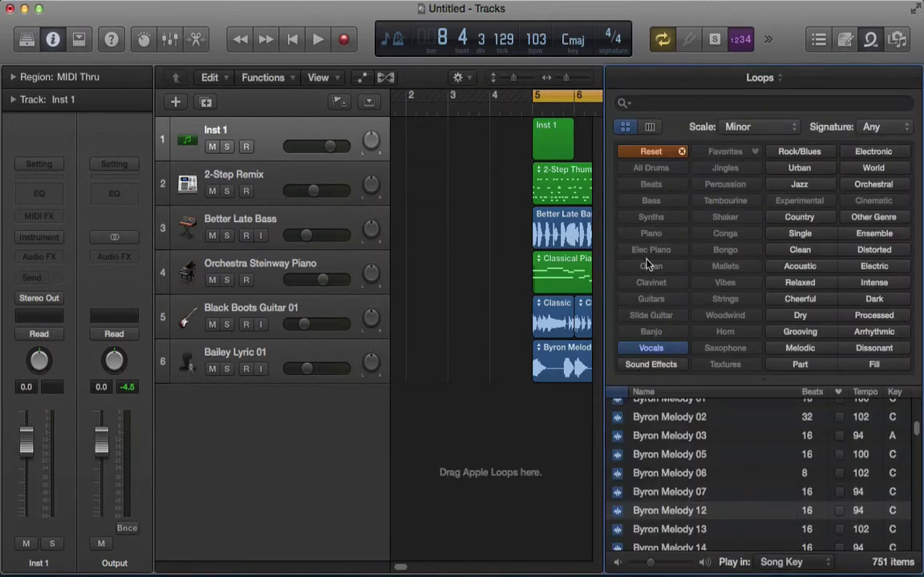
pyautogui.click(670, 151)
pyautogui.click(667, 168)
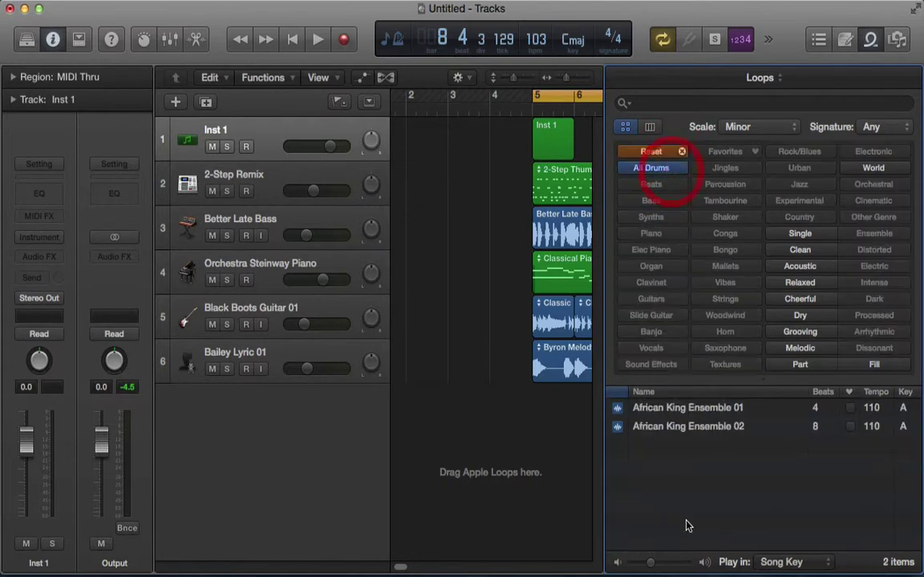
pyautogui.click(671, 170)
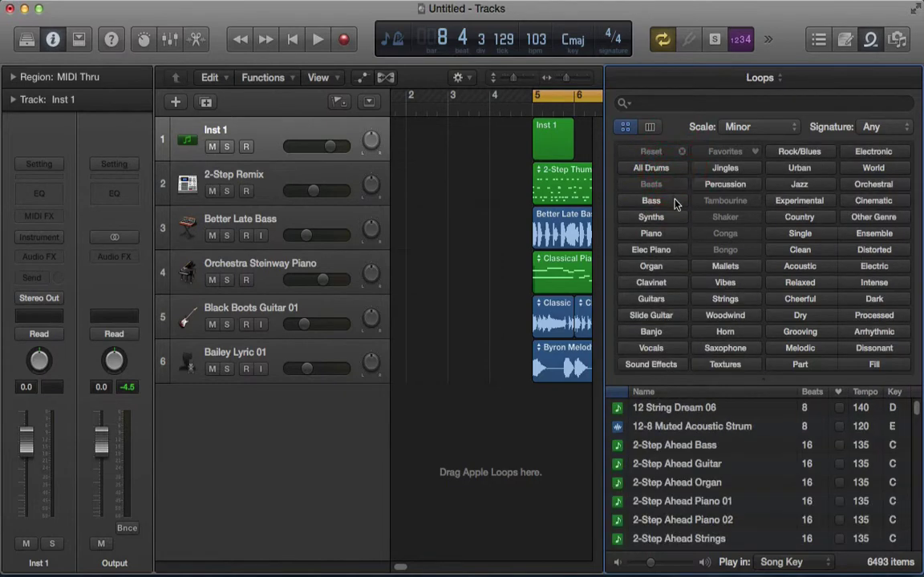
pyautogui.click(670, 202)
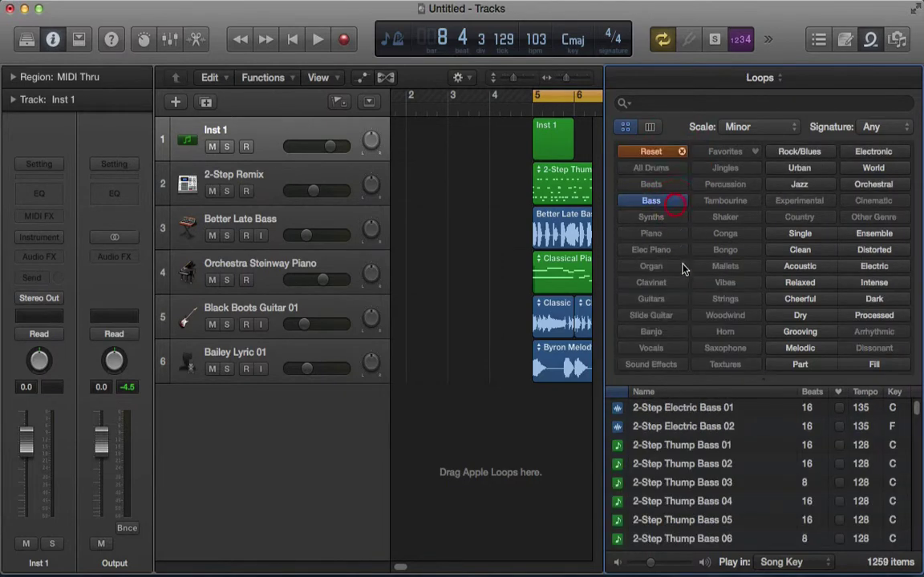
pyautogui.click(671, 154)
pyautogui.click(672, 170)
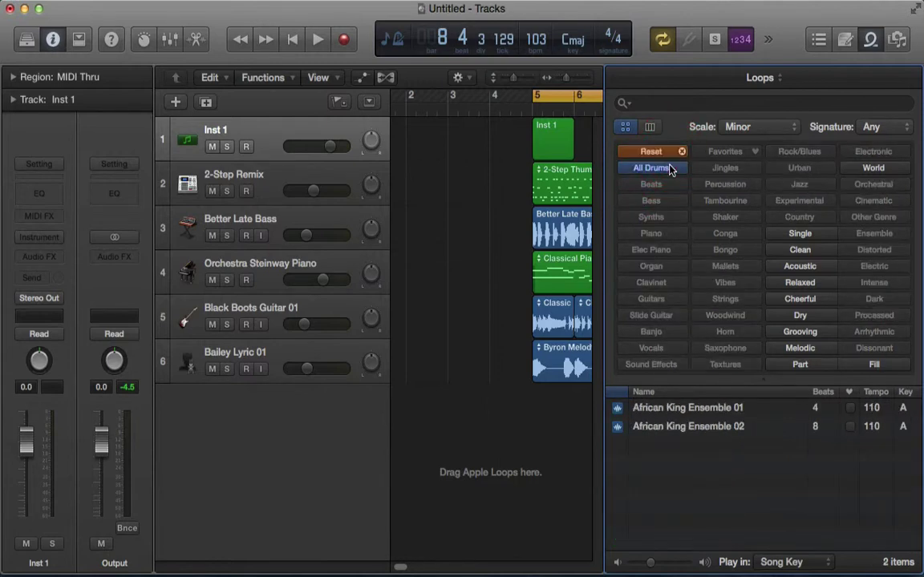
pyautogui.click(668, 174)
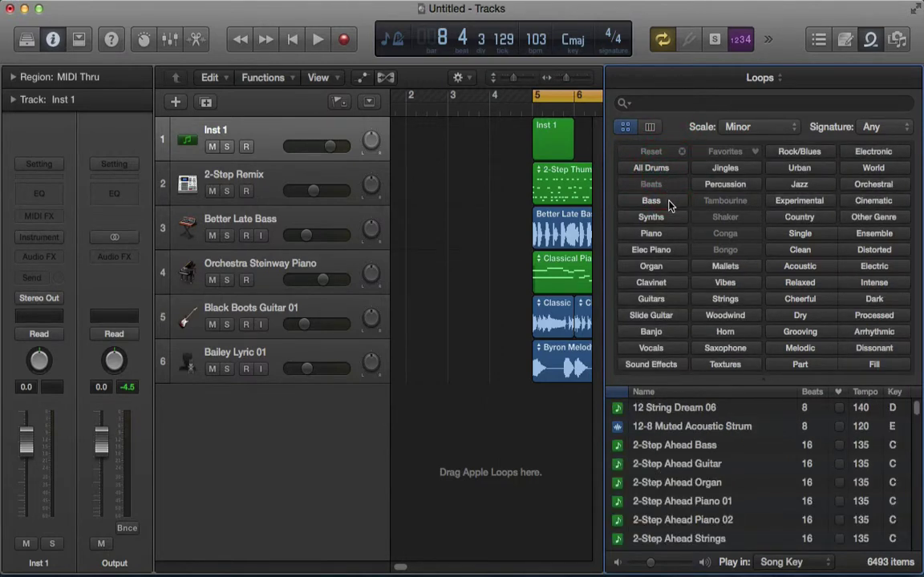
# - Set the loop scale to Any, filter by All Drums and audition 12-8 Jazzy Drumset 03
pyautogui.click(744, 128)
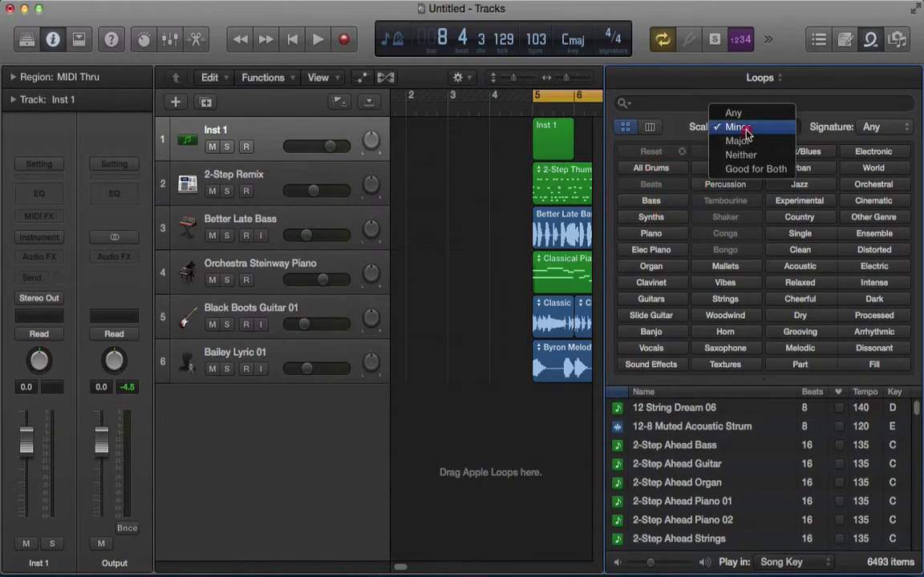
pyautogui.click(734, 113)
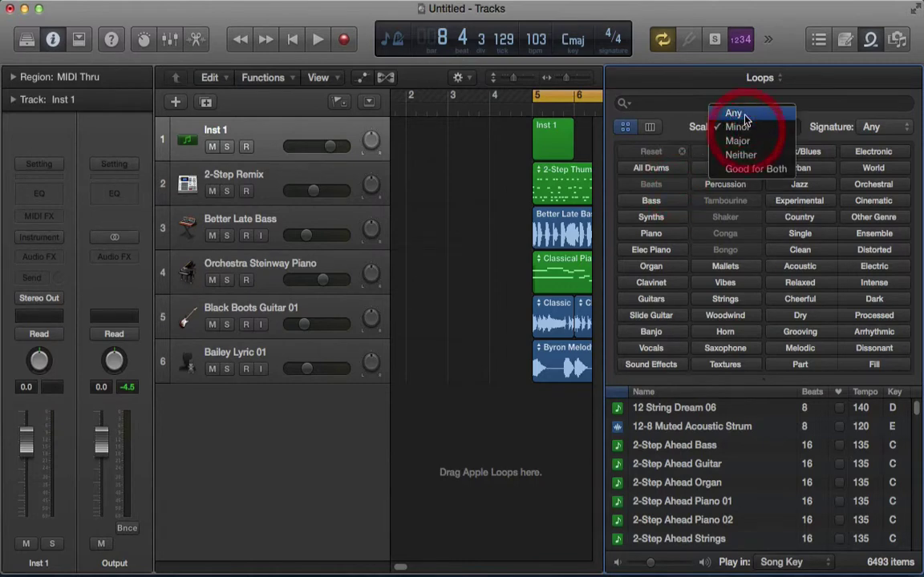
pyautogui.click(670, 170)
pyautogui.click(677, 429)
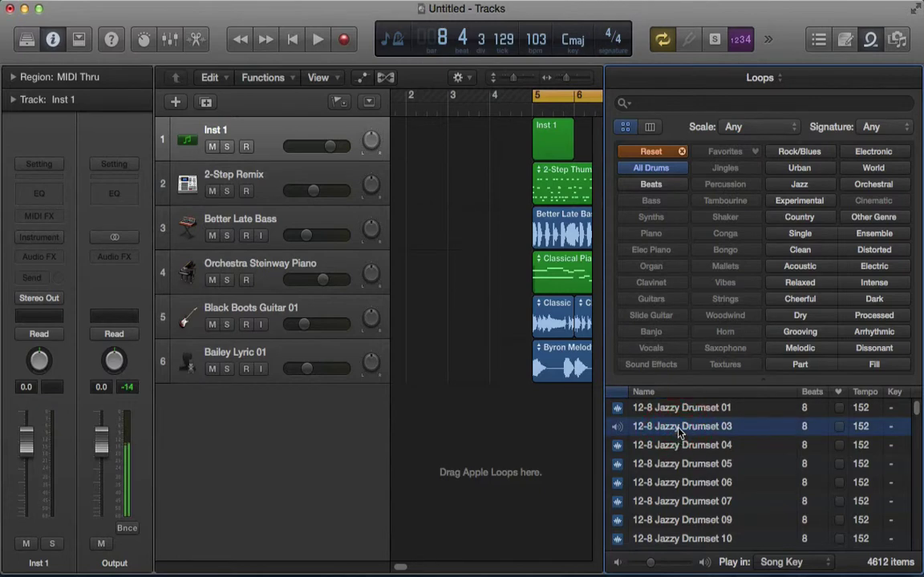
# - Audition 2-Step Lockstep Beat and mark it as a favorite
pyautogui.scroll(-5, 673, 457)
pyautogui.click(672, 487)
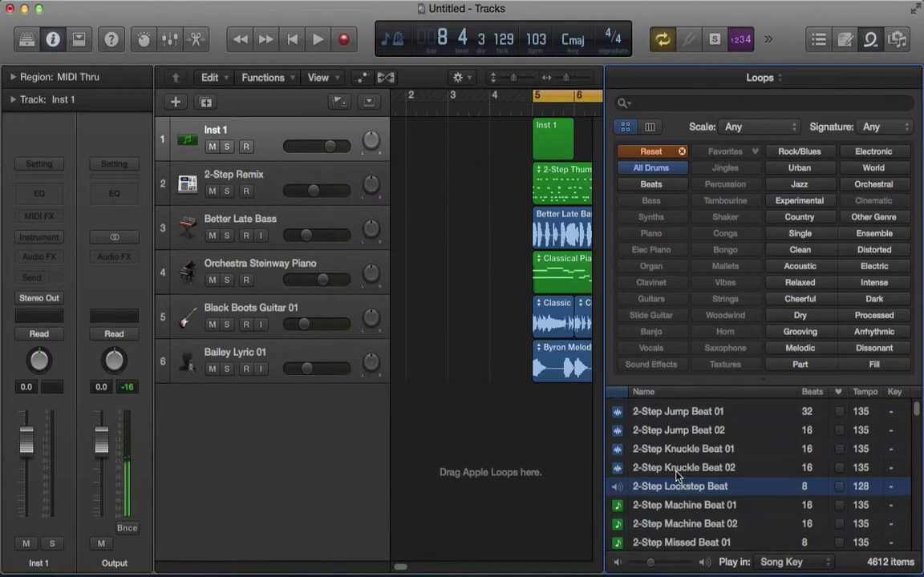
pyautogui.click(618, 489)
pyautogui.click(838, 488)
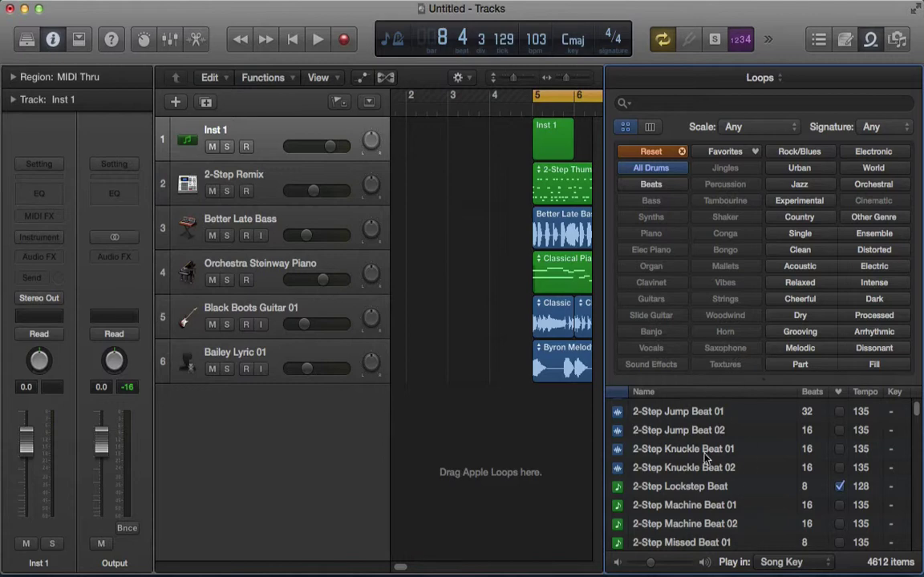
# - Audition 2-Step Snapper Beat 01 and mark it as a favorite
pyautogui.scroll(-5, 706, 457)
pyautogui.click(668, 515)
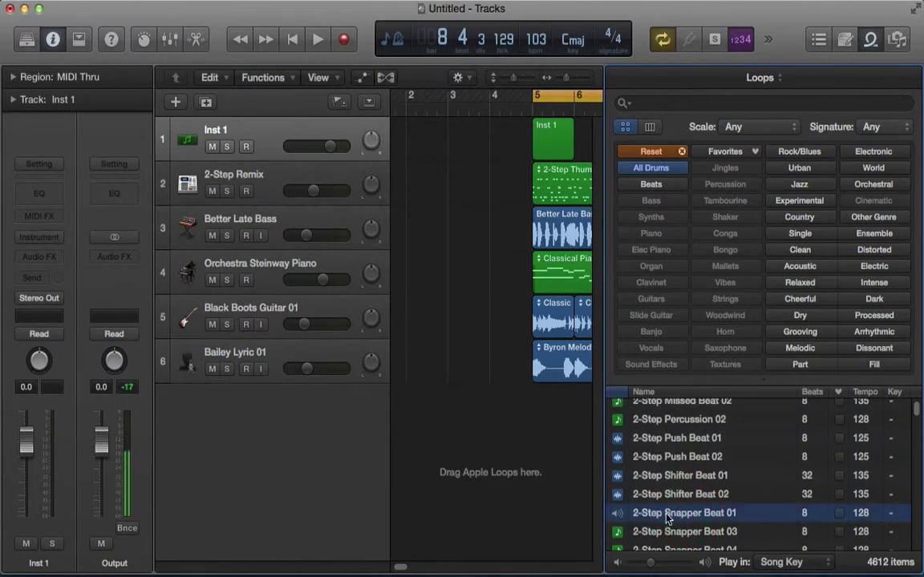
pyautogui.click(838, 513)
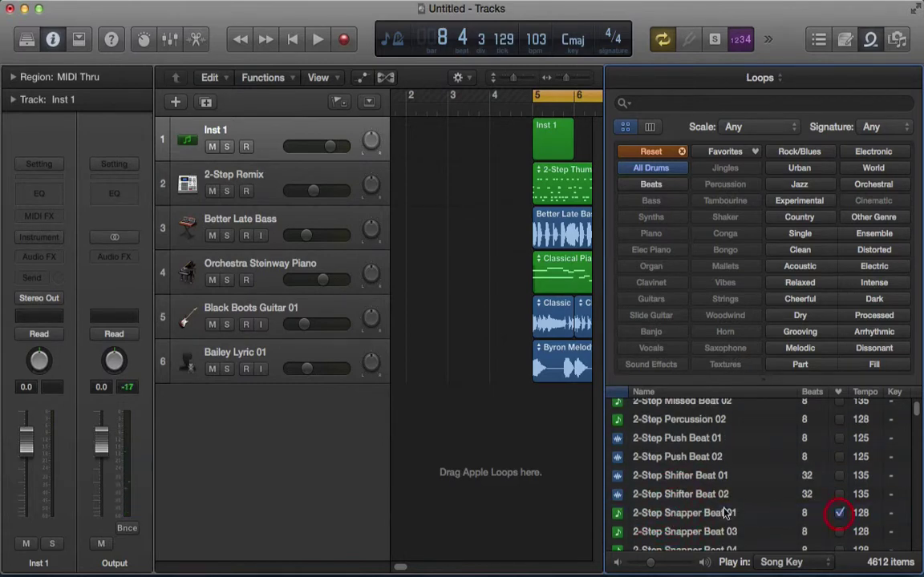
# - Clear the All Drums filter and list only the favorite loops
pyautogui.click(680, 152)
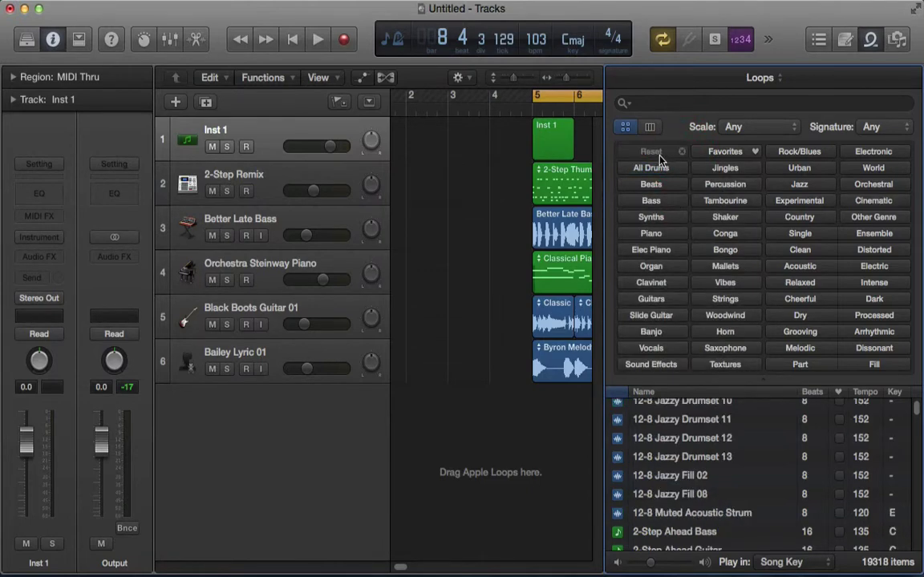
pyautogui.click(730, 157)
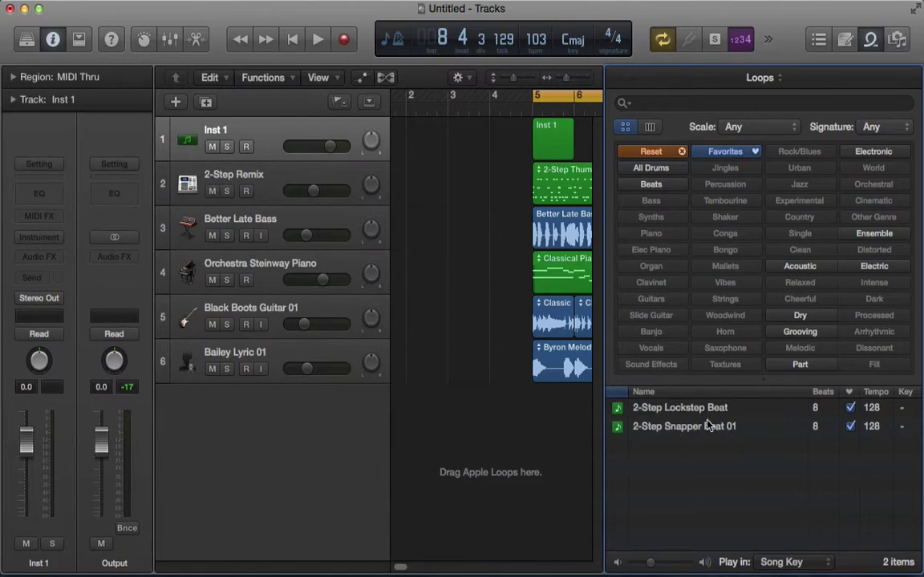
pyautogui.click(651, 151)
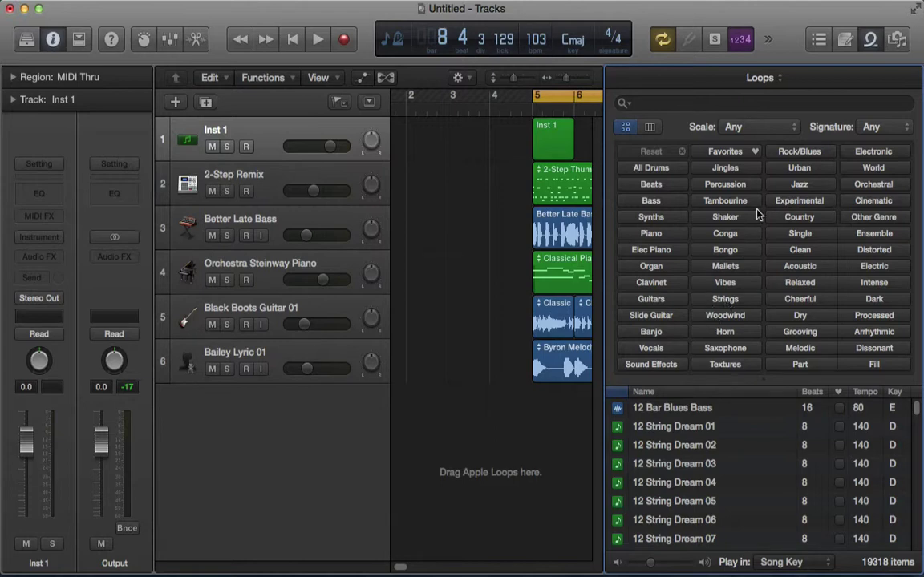
pyautogui.click(726, 152)
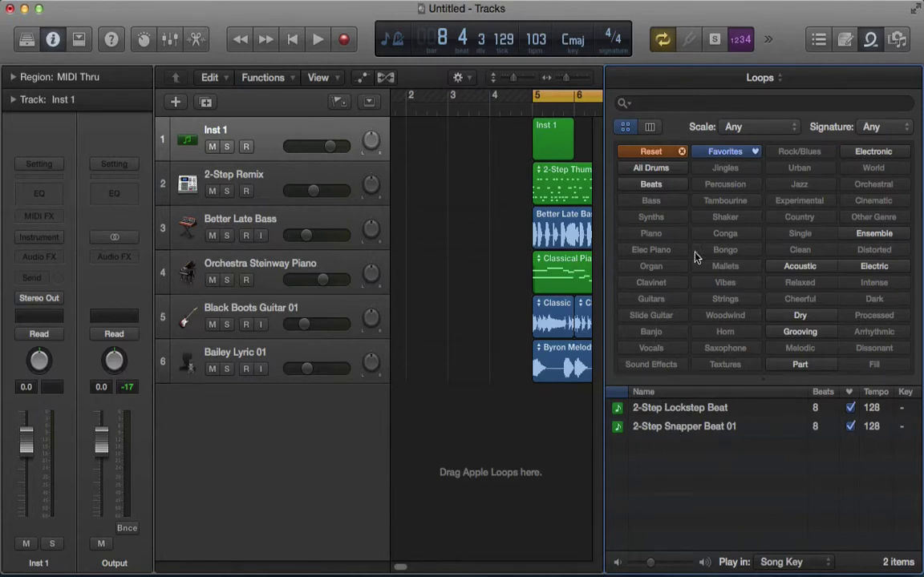
# - Clear the Favorites filter and browse the unfiltered loop list around the 12-8 Afro Cuban Conga loops
pyautogui.click(650, 152)
pyautogui.scroll(3, 663, 490)
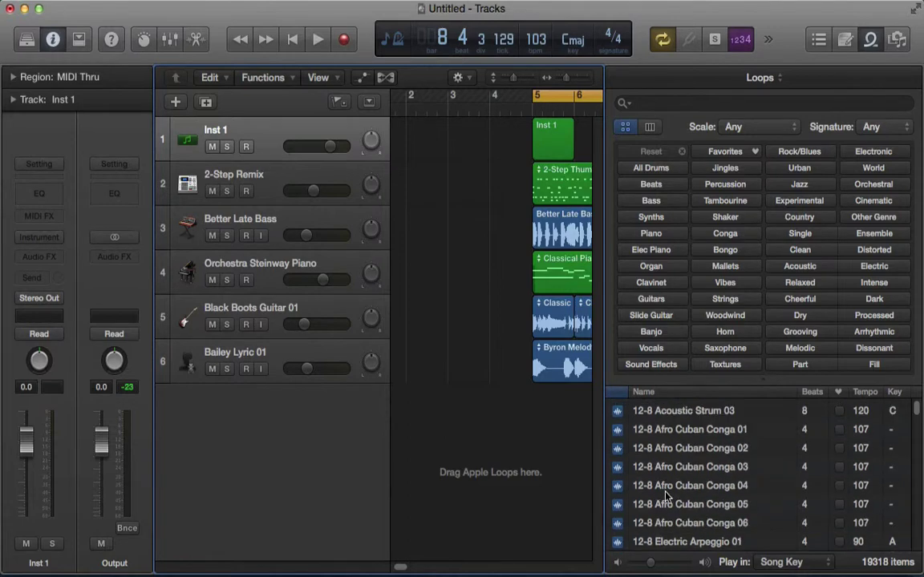
pyautogui.scroll(1, 667, 498)
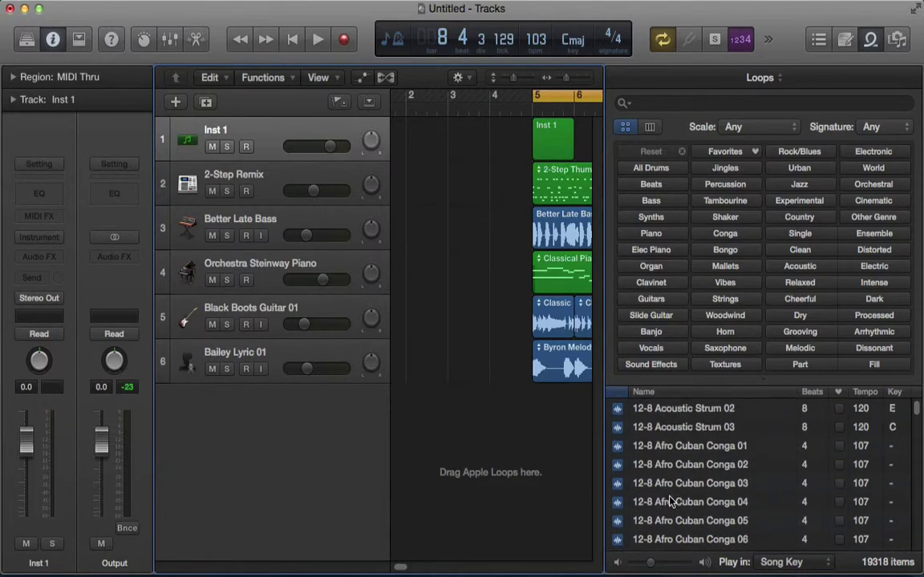